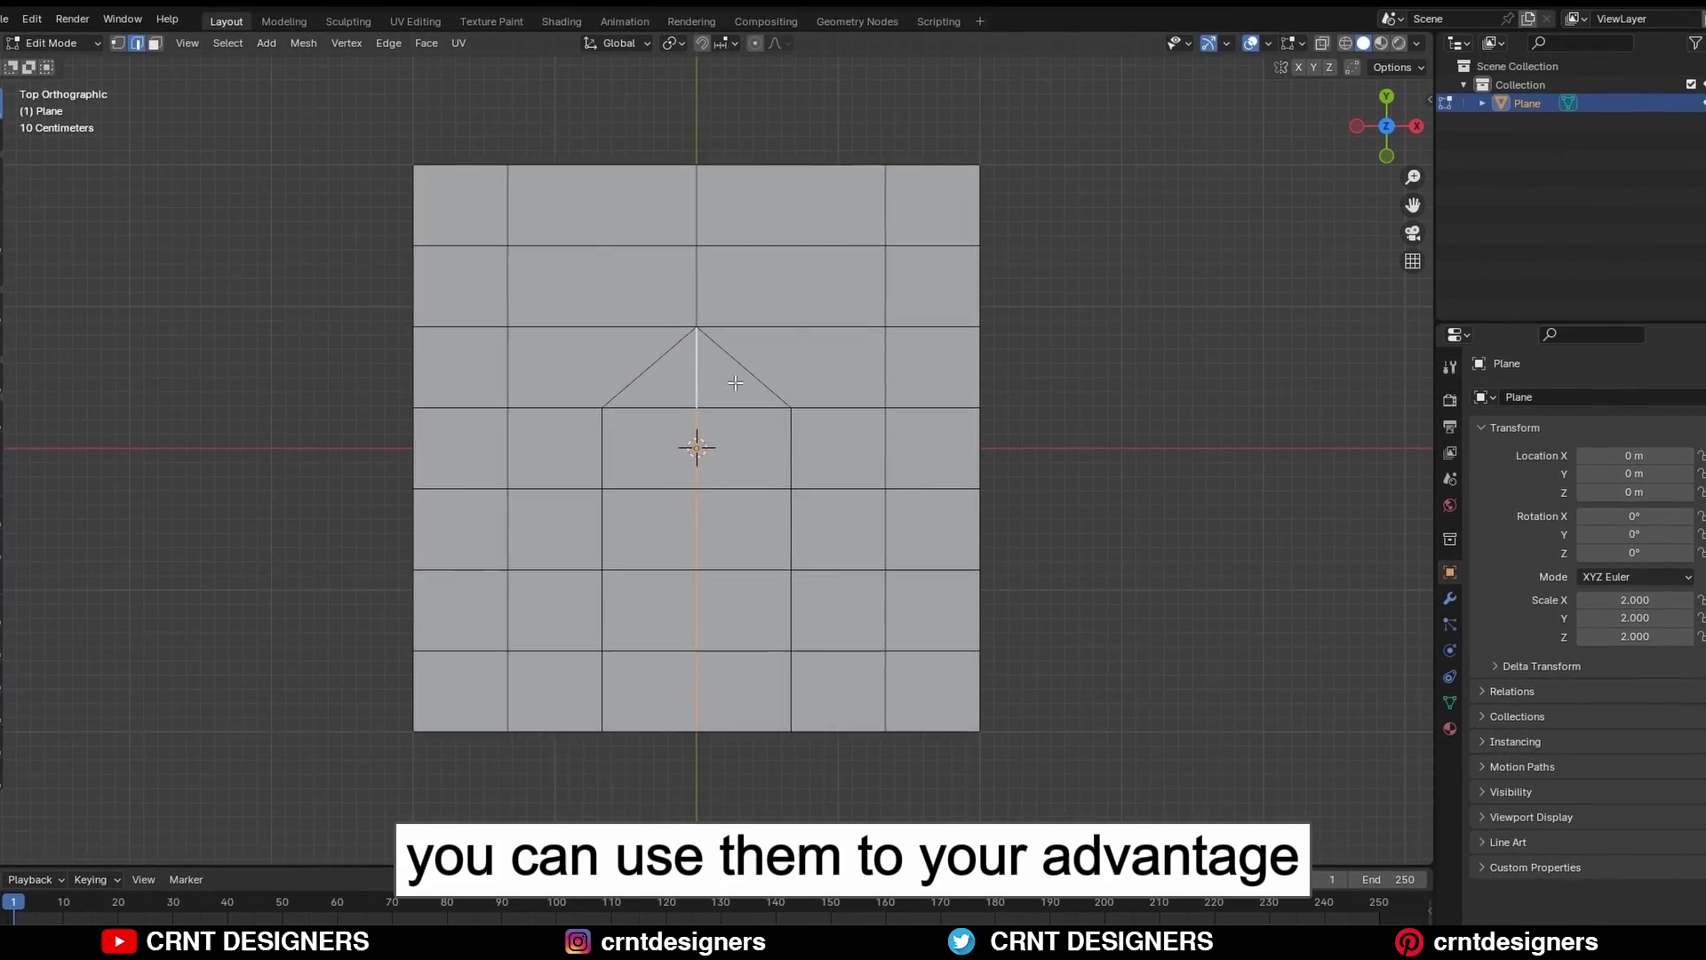
# - Connect vertices with J to form the hexagon and dissolve the vertical edge below it
pyautogui.press('1')
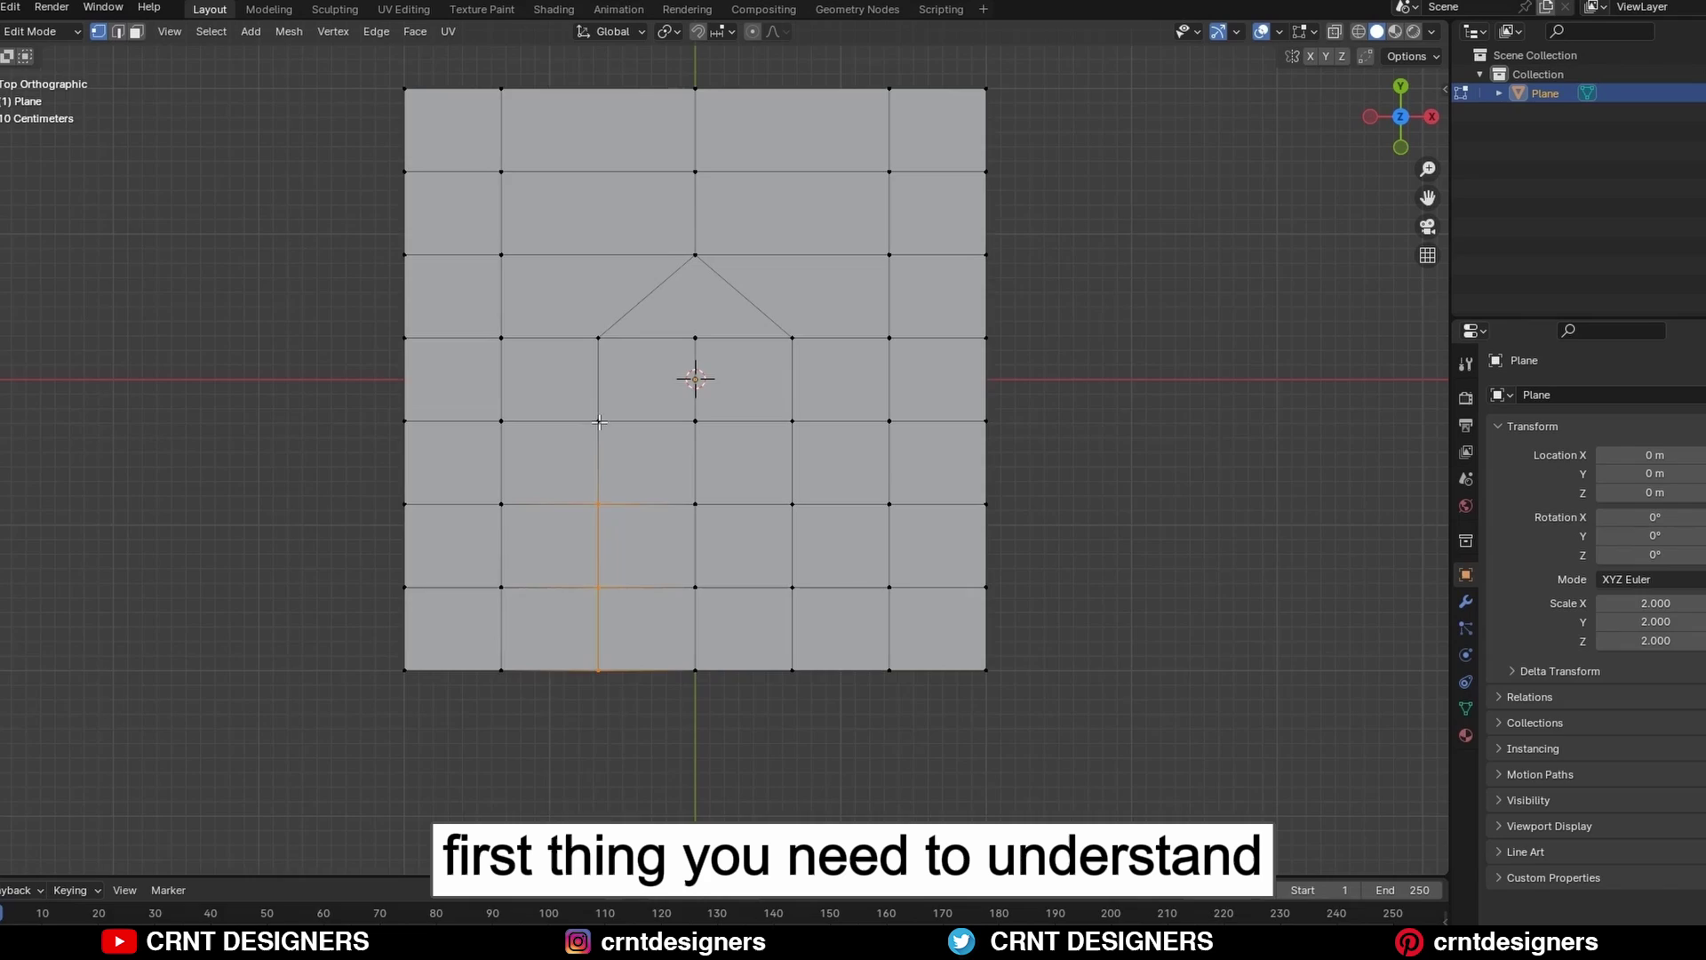
pyautogui.rightClick(598, 422)
pyautogui.click(679, 408)
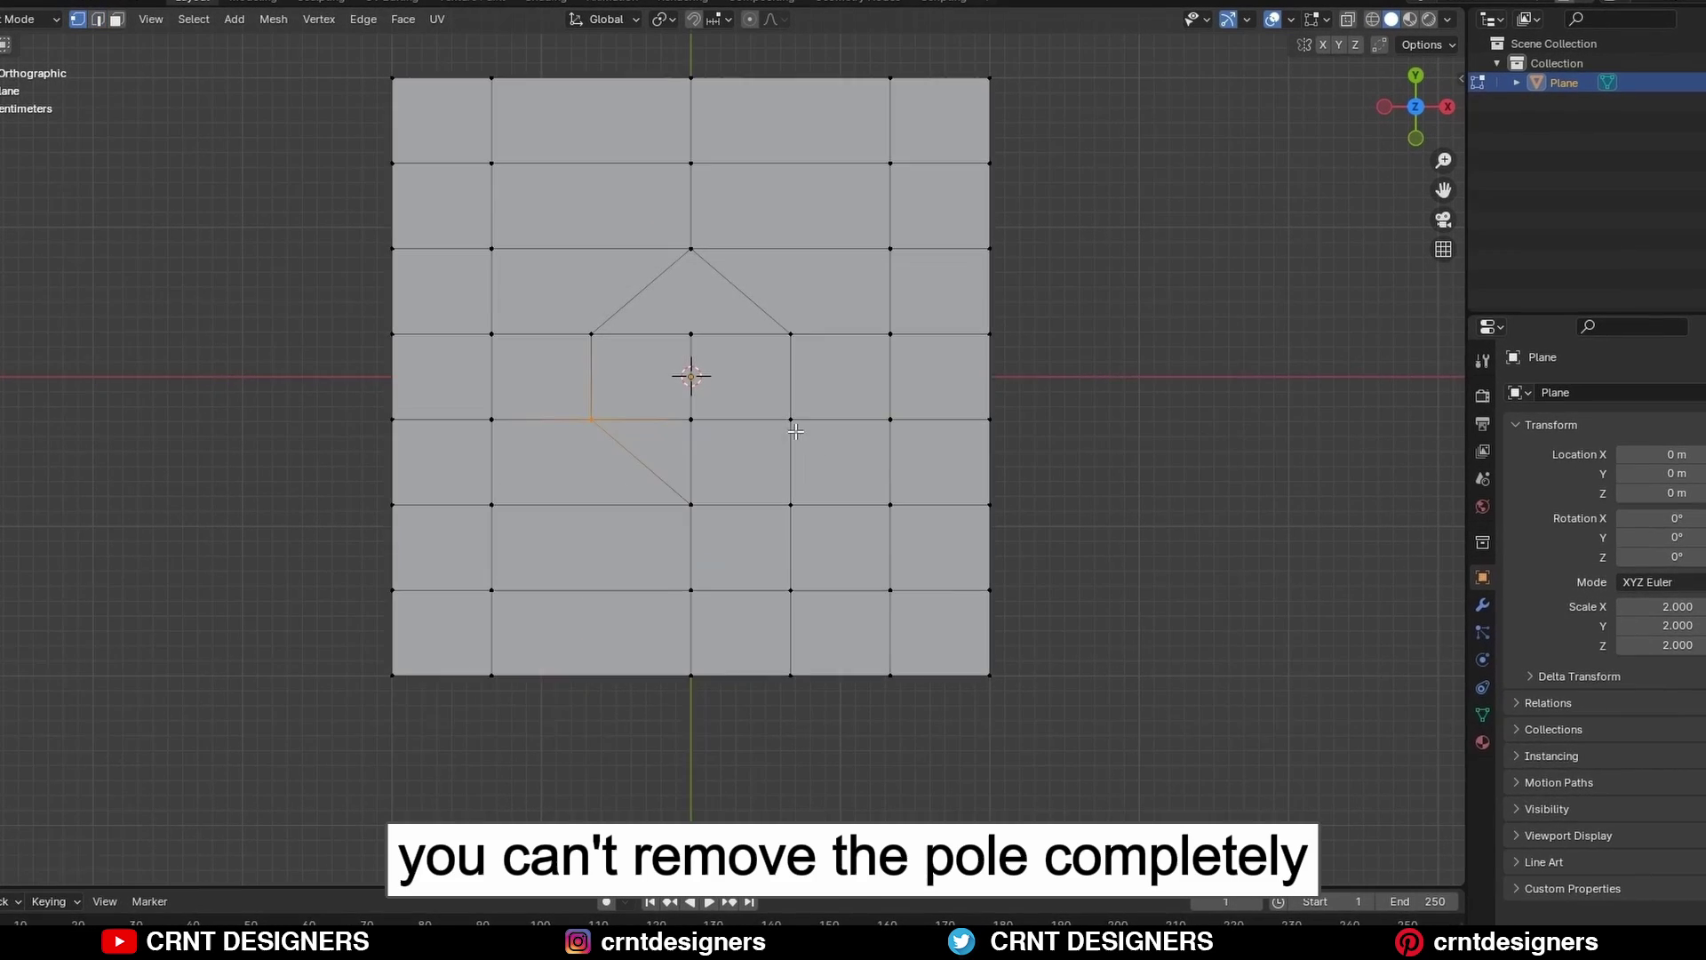
pyautogui.press('j')
pyautogui.press('2')
pyautogui.click(791, 460)
pyautogui.hotkey('ctrl', 'x')
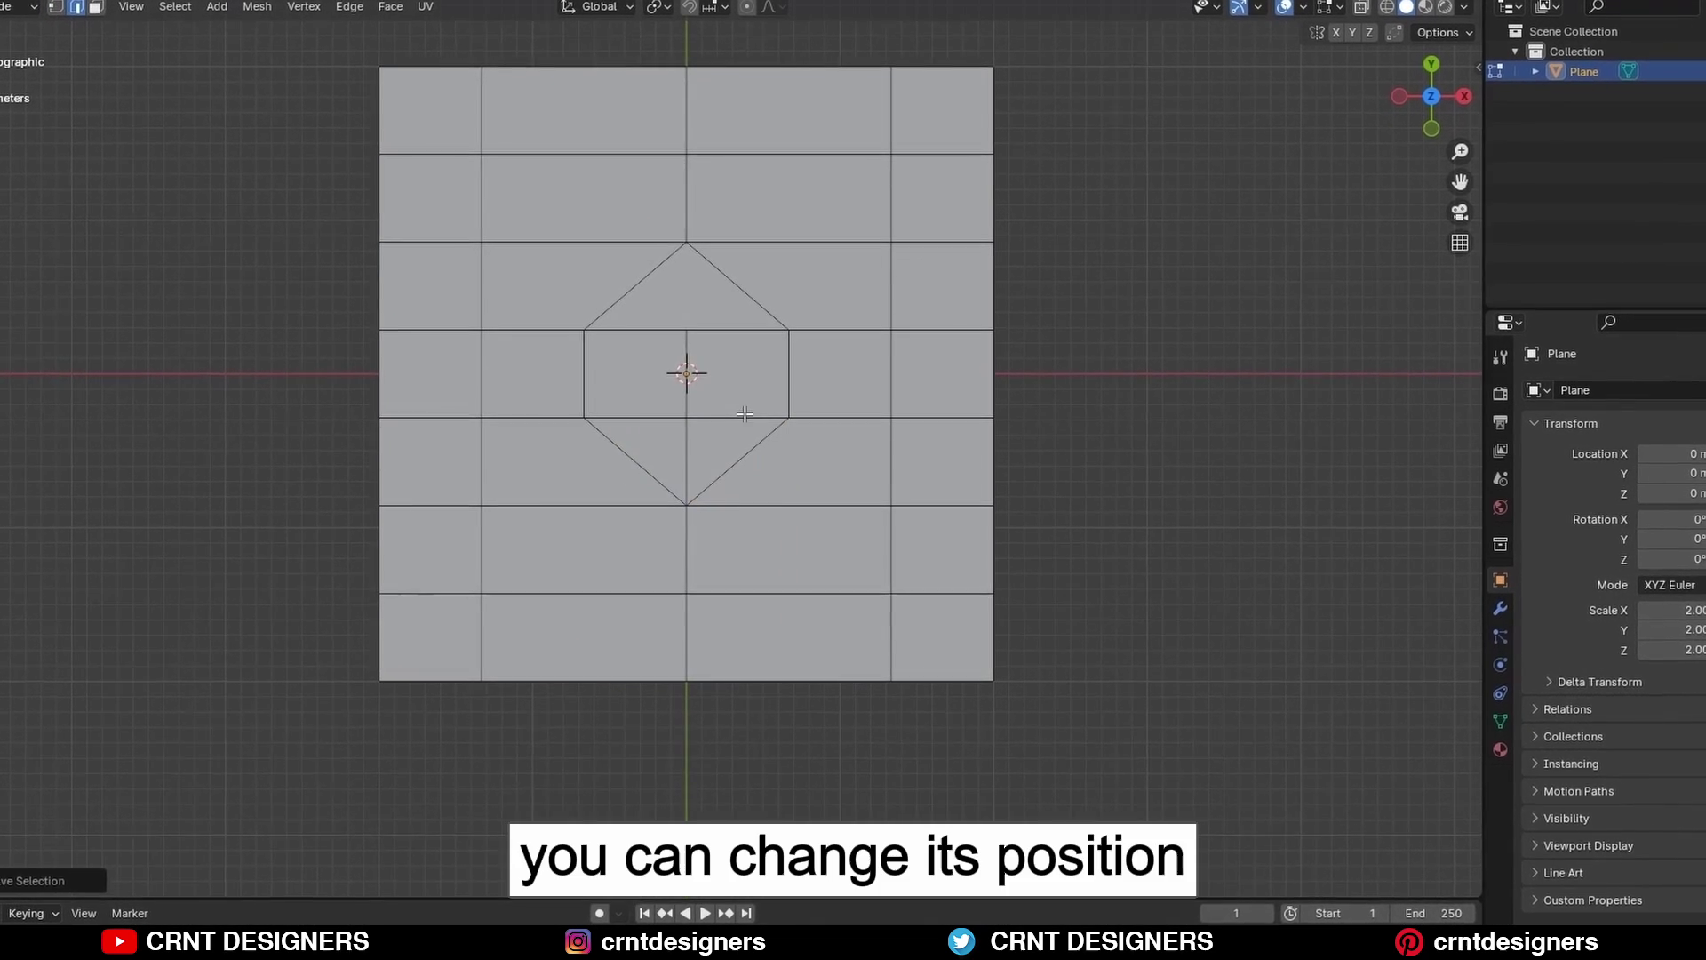
# - Connect vertices across the hexagon's left and right halves
pyautogui.press('1')
pyautogui.rightClick(627, 365)
pyautogui.click(627, 366)
pyautogui.press('2')
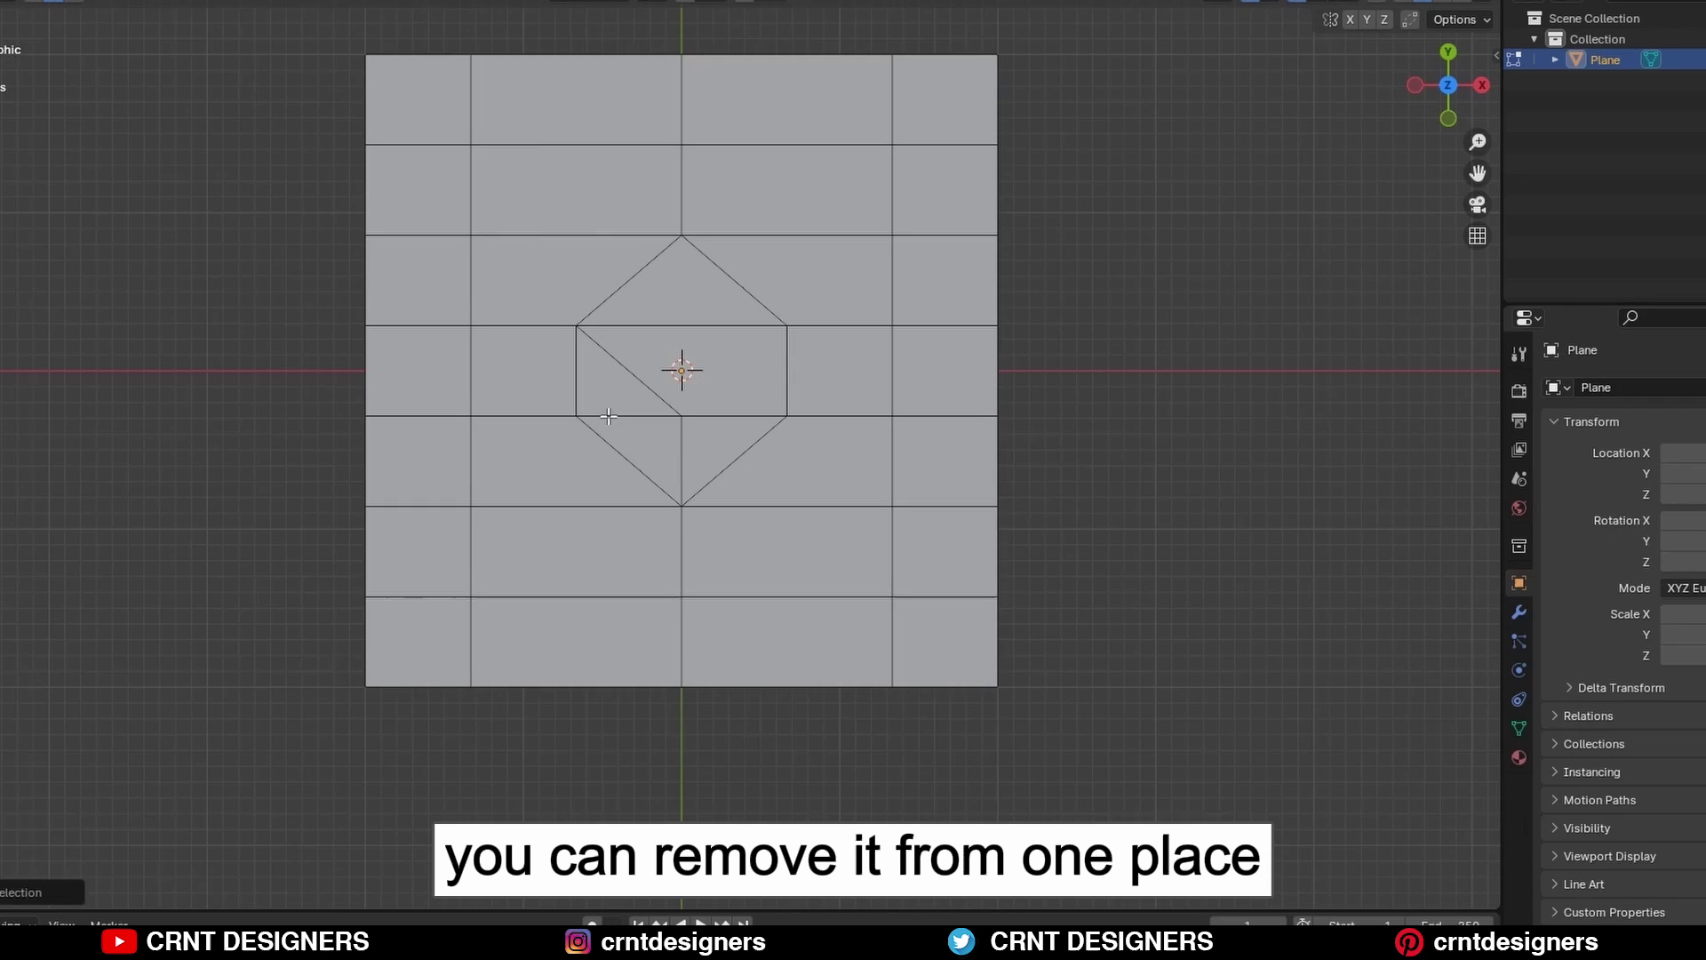
pyautogui.press('1')
pyautogui.press('j')
pyautogui.press('2')
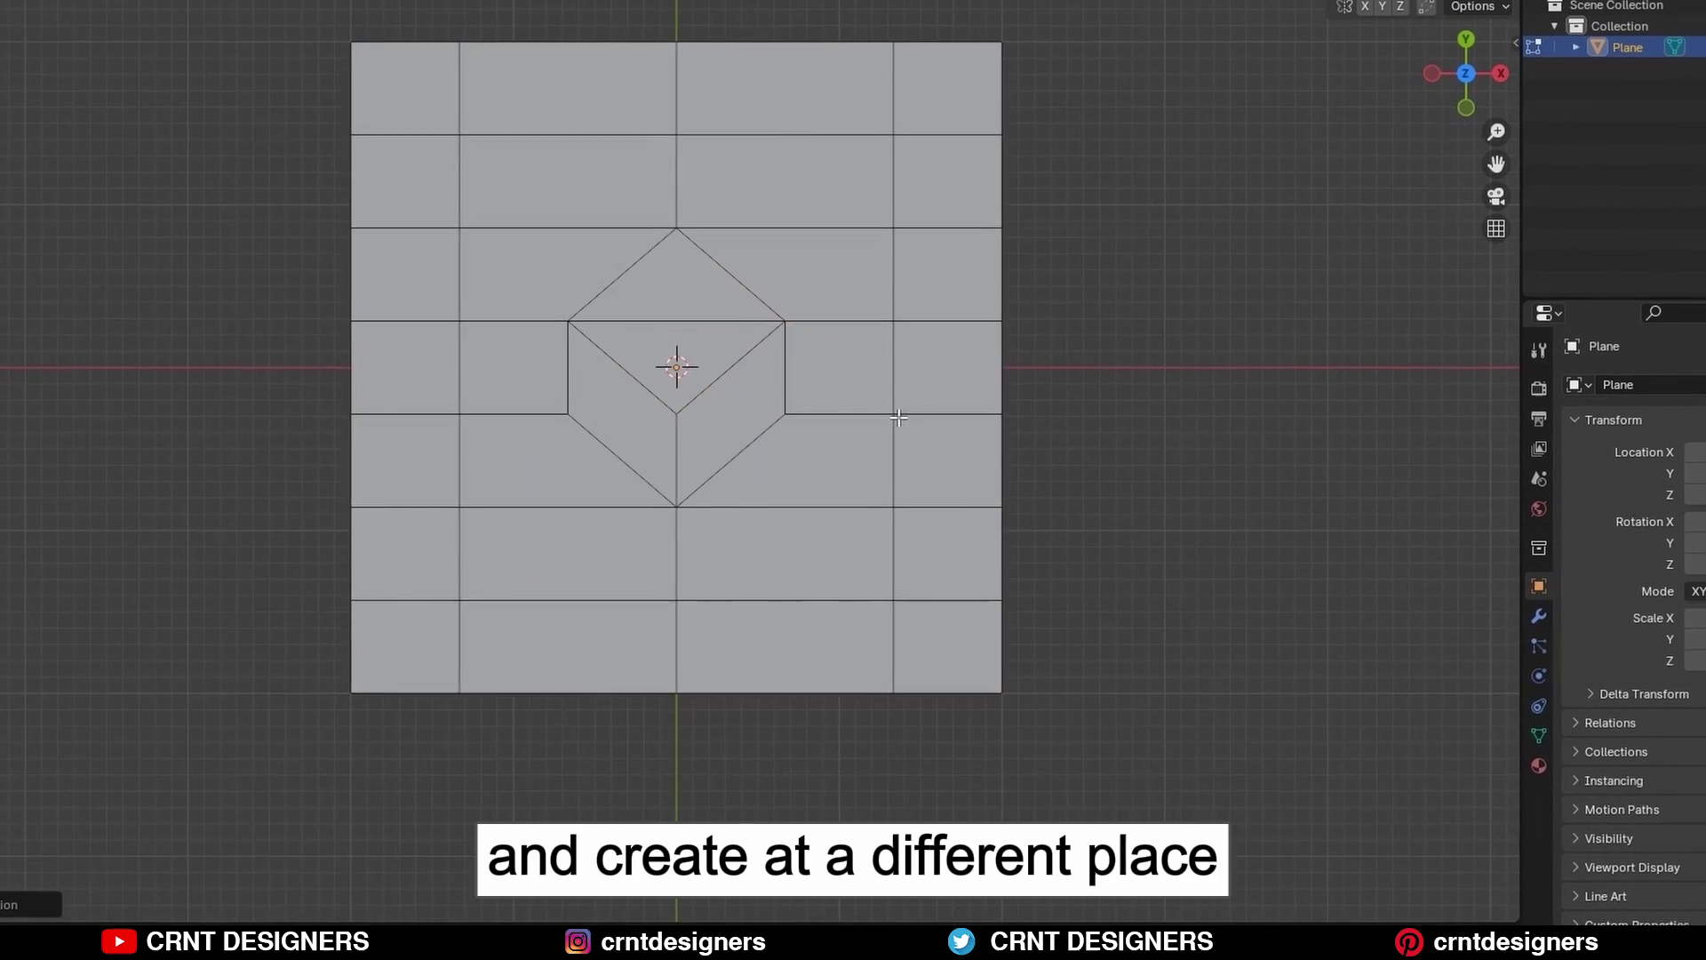
# - Select the three quad faces that make up the hexagon
pyautogui.press('3')
pyautogui.click(675, 313)
pyautogui.keyDown('shift'); pyautogui.click(622, 394); pyautogui.keyUp('shift')
pyautogui.keyDown('shift'); pyautogui.click(730, 394); pyautogui.keyUp('shift')
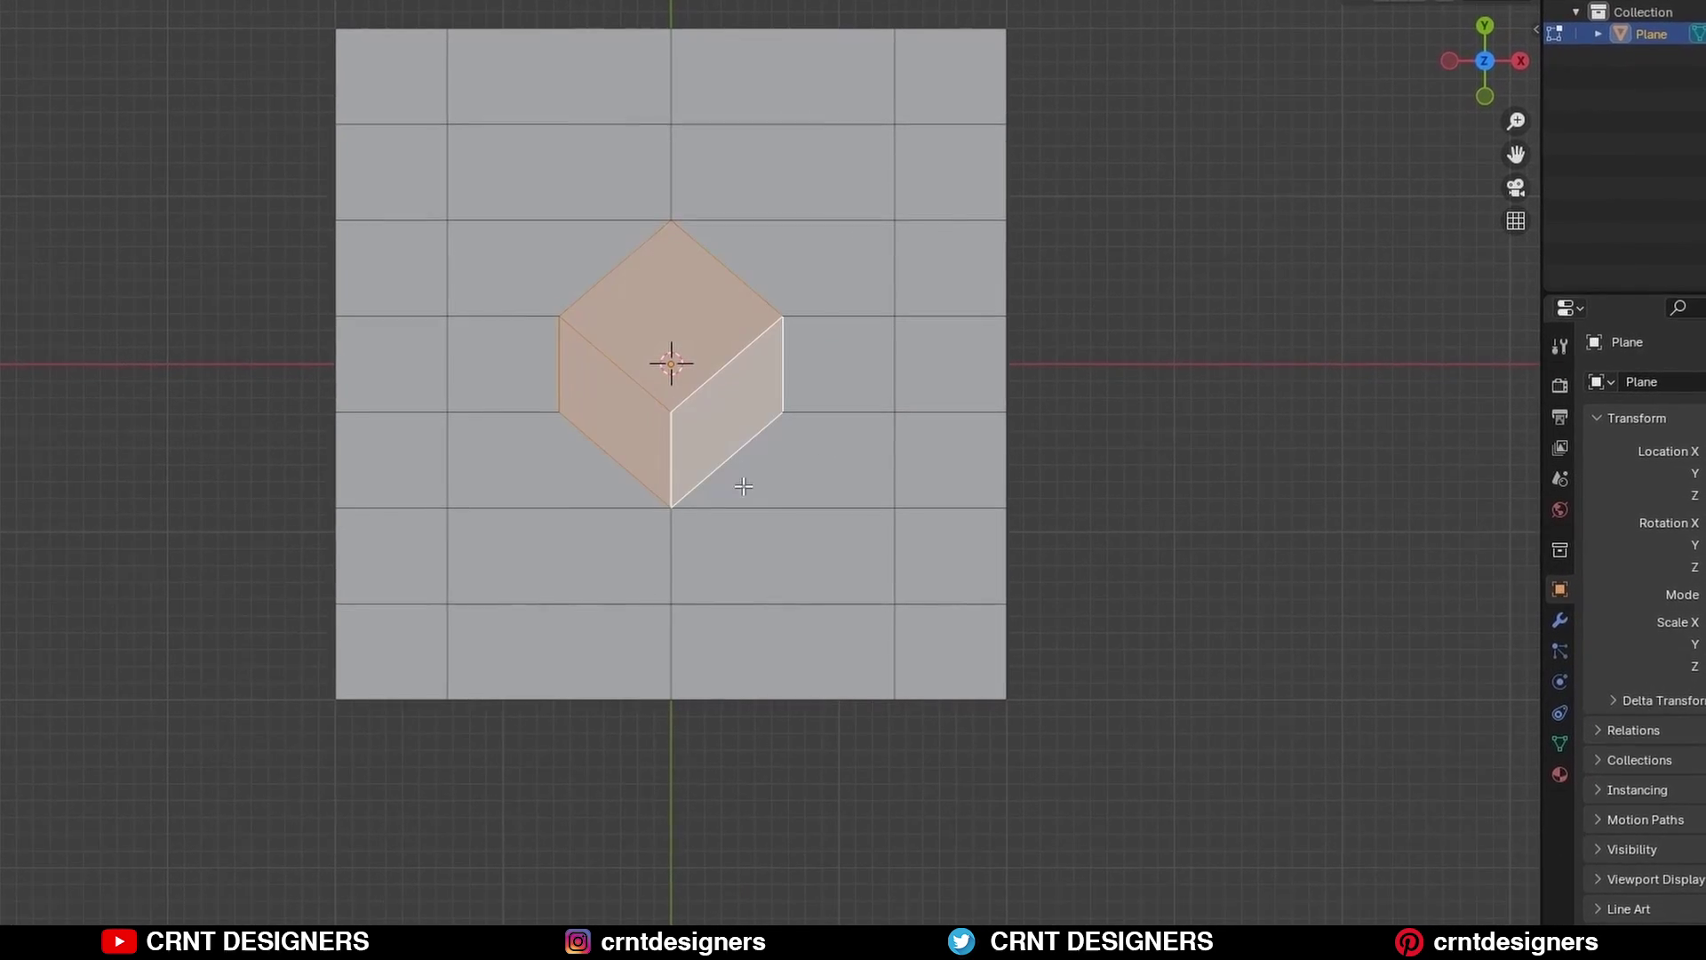
pyautogui.hotkey('shift', 'a')
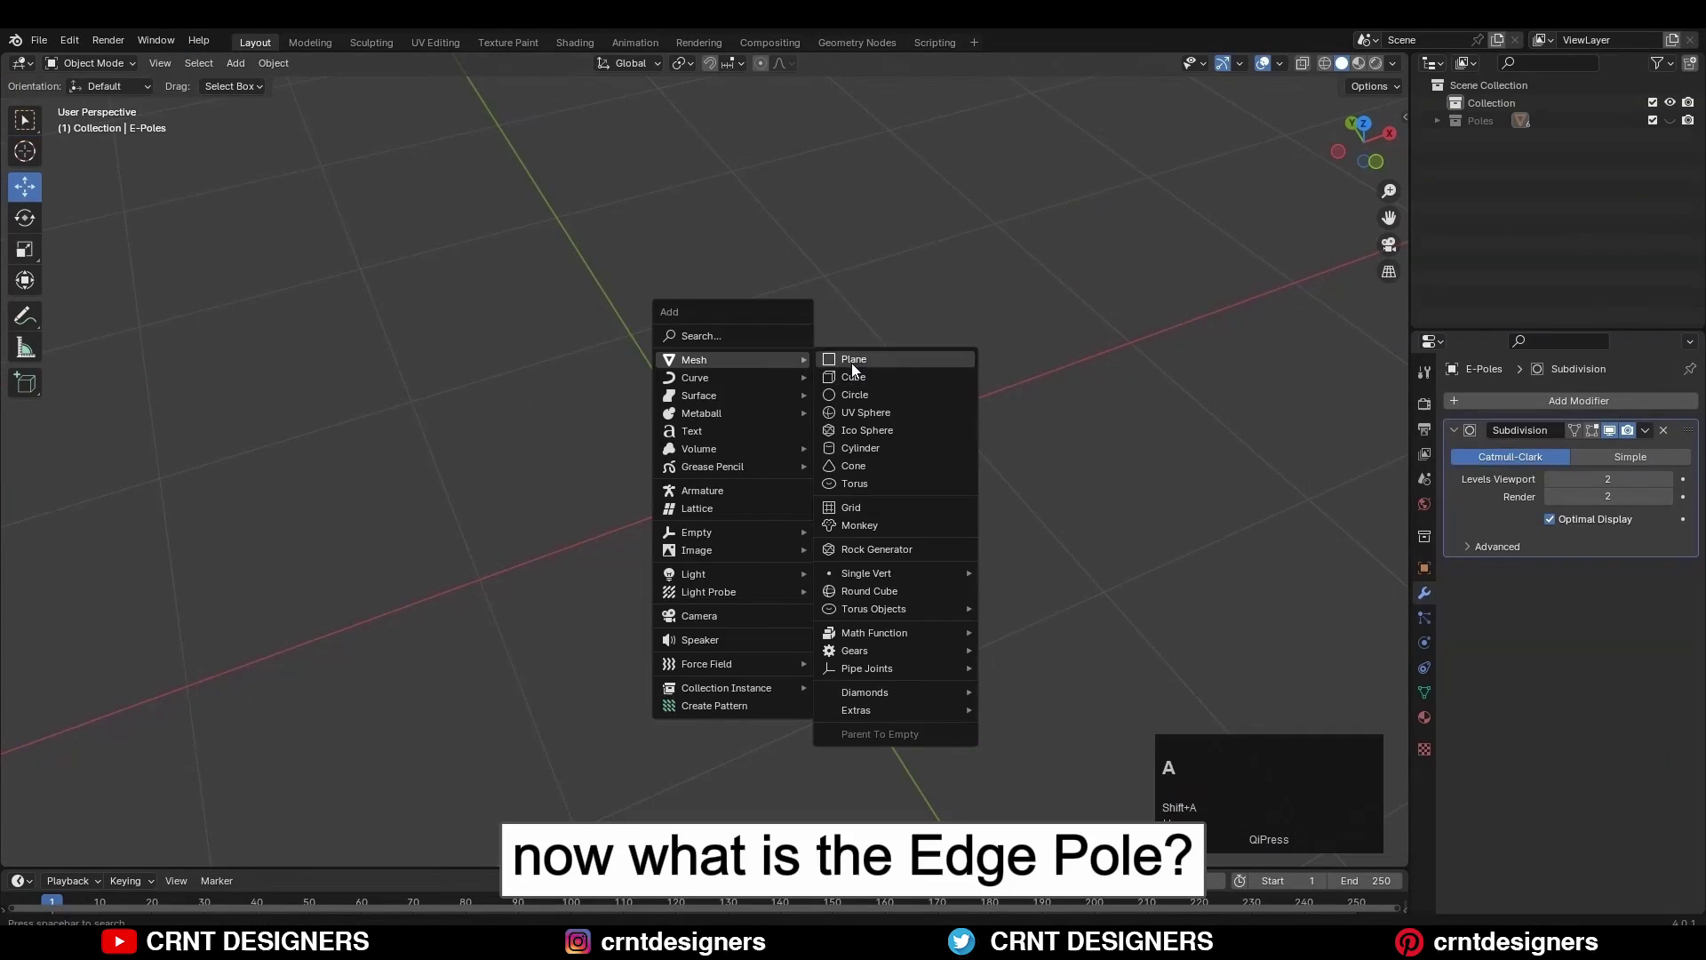
# - Add a plane, make two centred loop cuts for a 3x3 grid, and extrude the centre face upward
pyautogui.click(851, 364)
pyautogui.hotkey('ctrl', 'r')
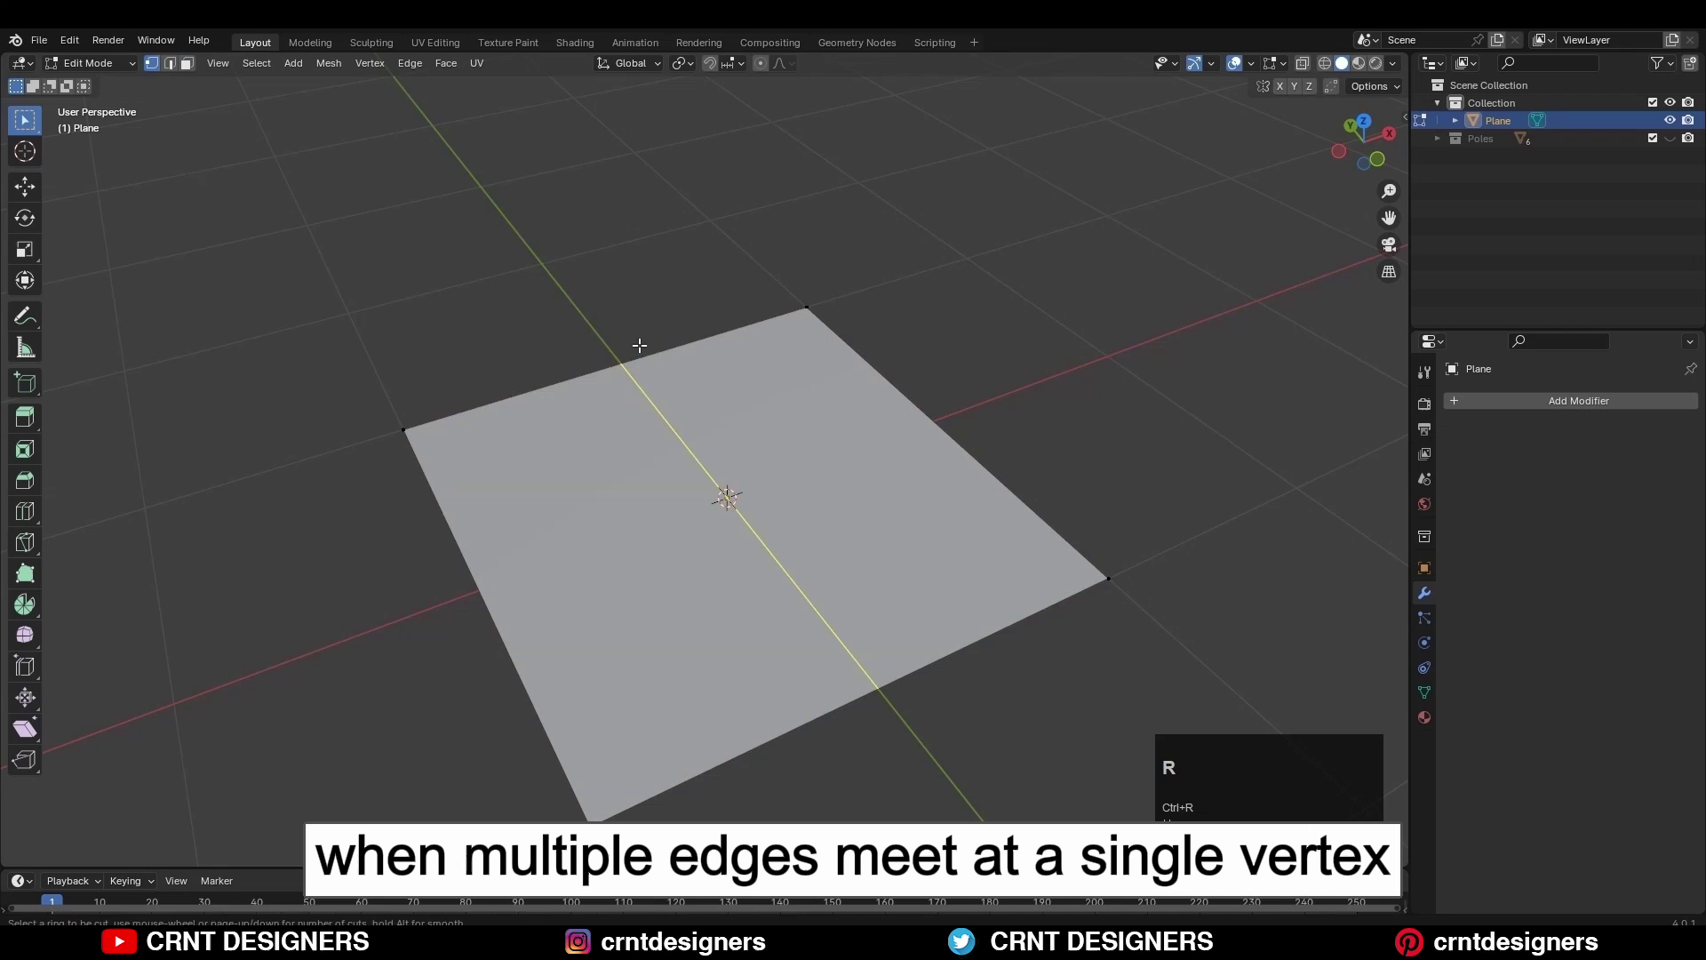
pyautogui.rightClick(694, 516)
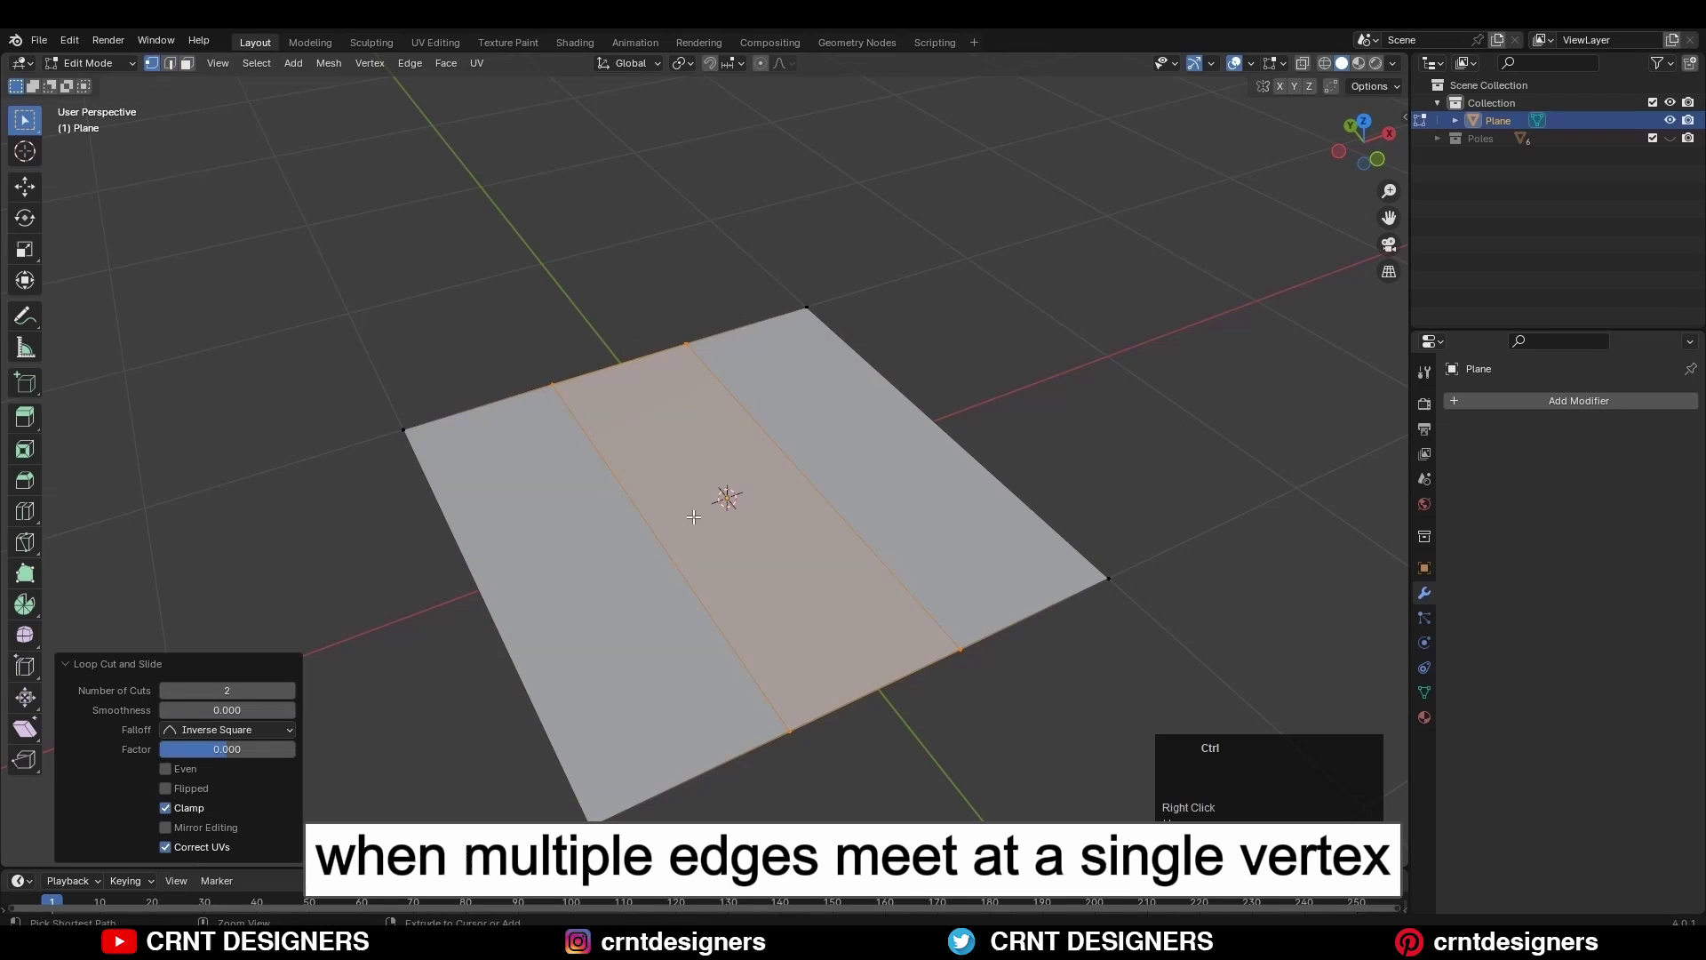
pyautogui.rightClick(827, 459)
pyautogui.press('3')
pyautogui.click(726, 497)
pyautogui.press('e')
pyautogui.click(1135, 277)
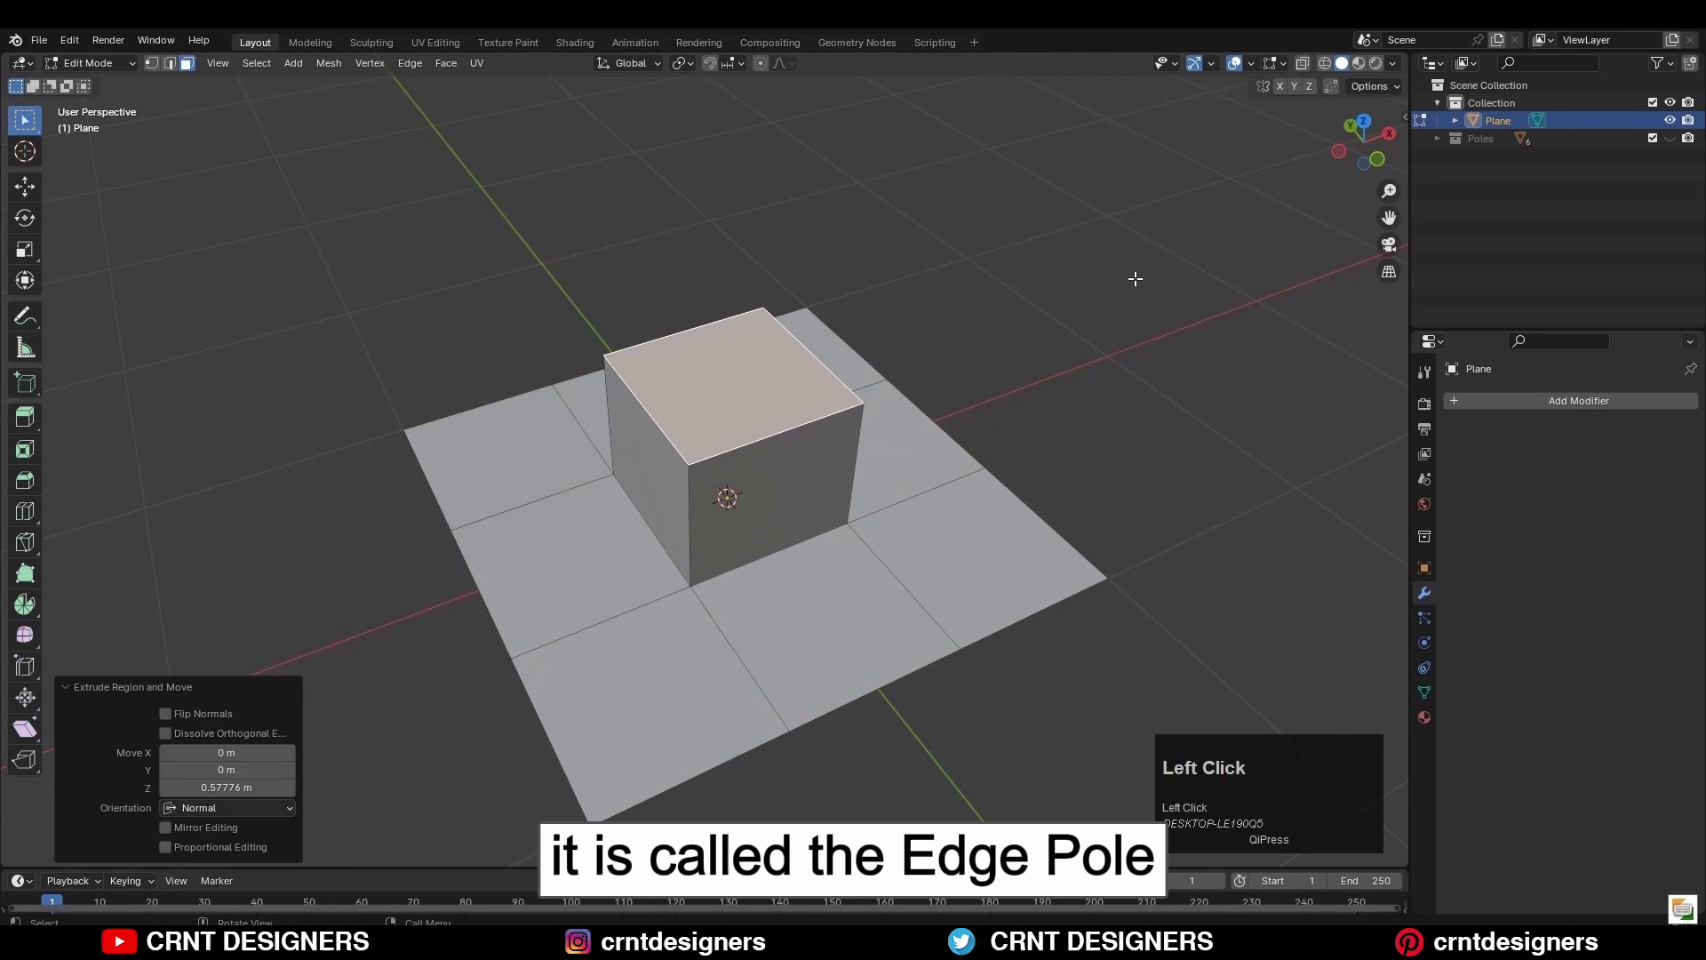
pyautogui.scroll(3, 648, 411)
# - Select the box's top edge, a vertical edge and the edges at its front base corner
pyautogui.click(648, 410)
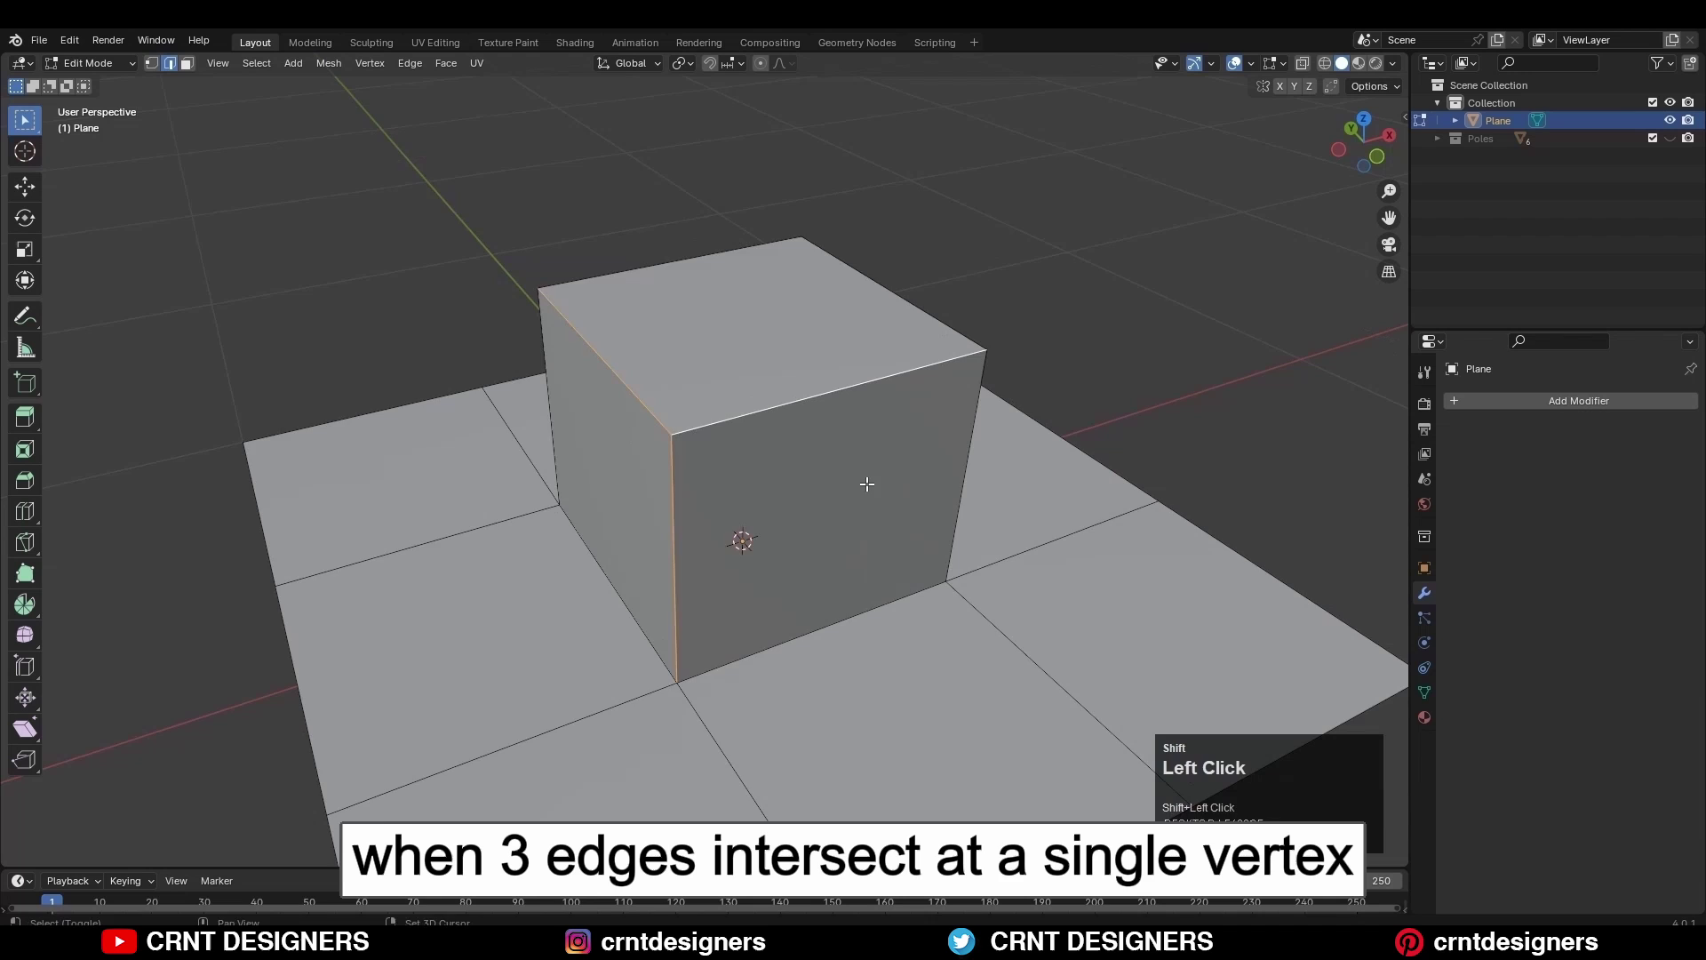
pyautogui.moveTo(866, 483); pyautogui.dragTo(925, 476, button='middle')
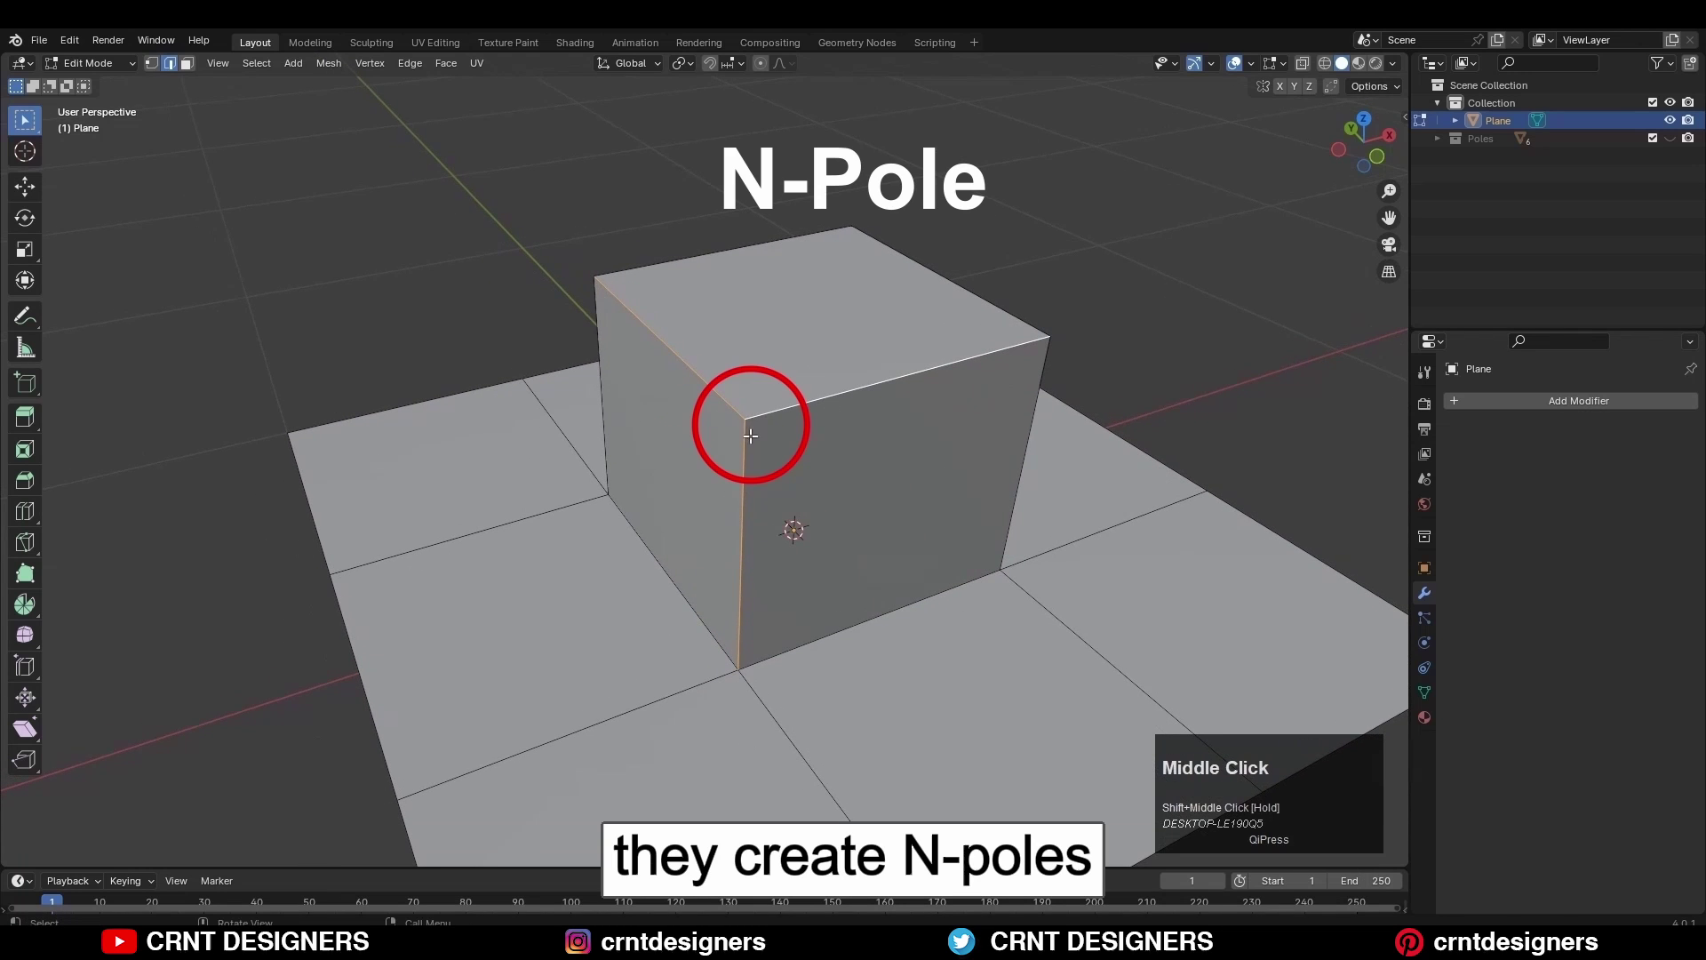
pyautogui.click(691, 616)
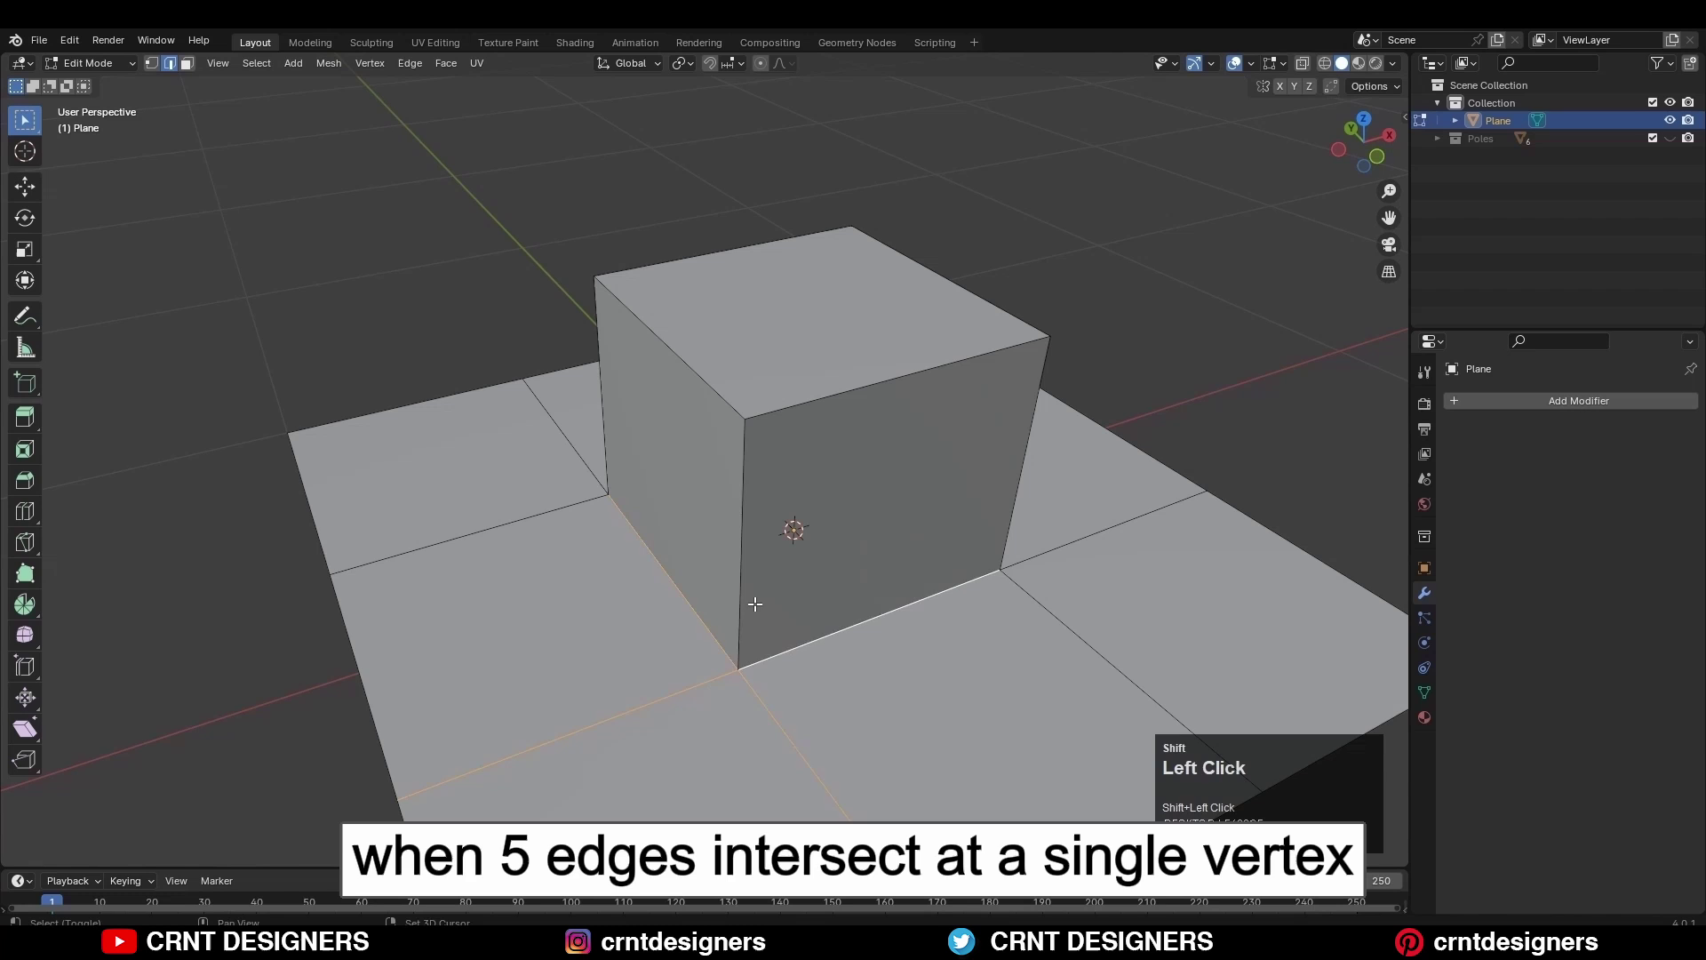
pyautogui.keyDown('shift'); pyautogui.moveTo(973, 609); pyautogui.dragTo(918, 568, button='middle'); pyautogui.keyUp('shift')
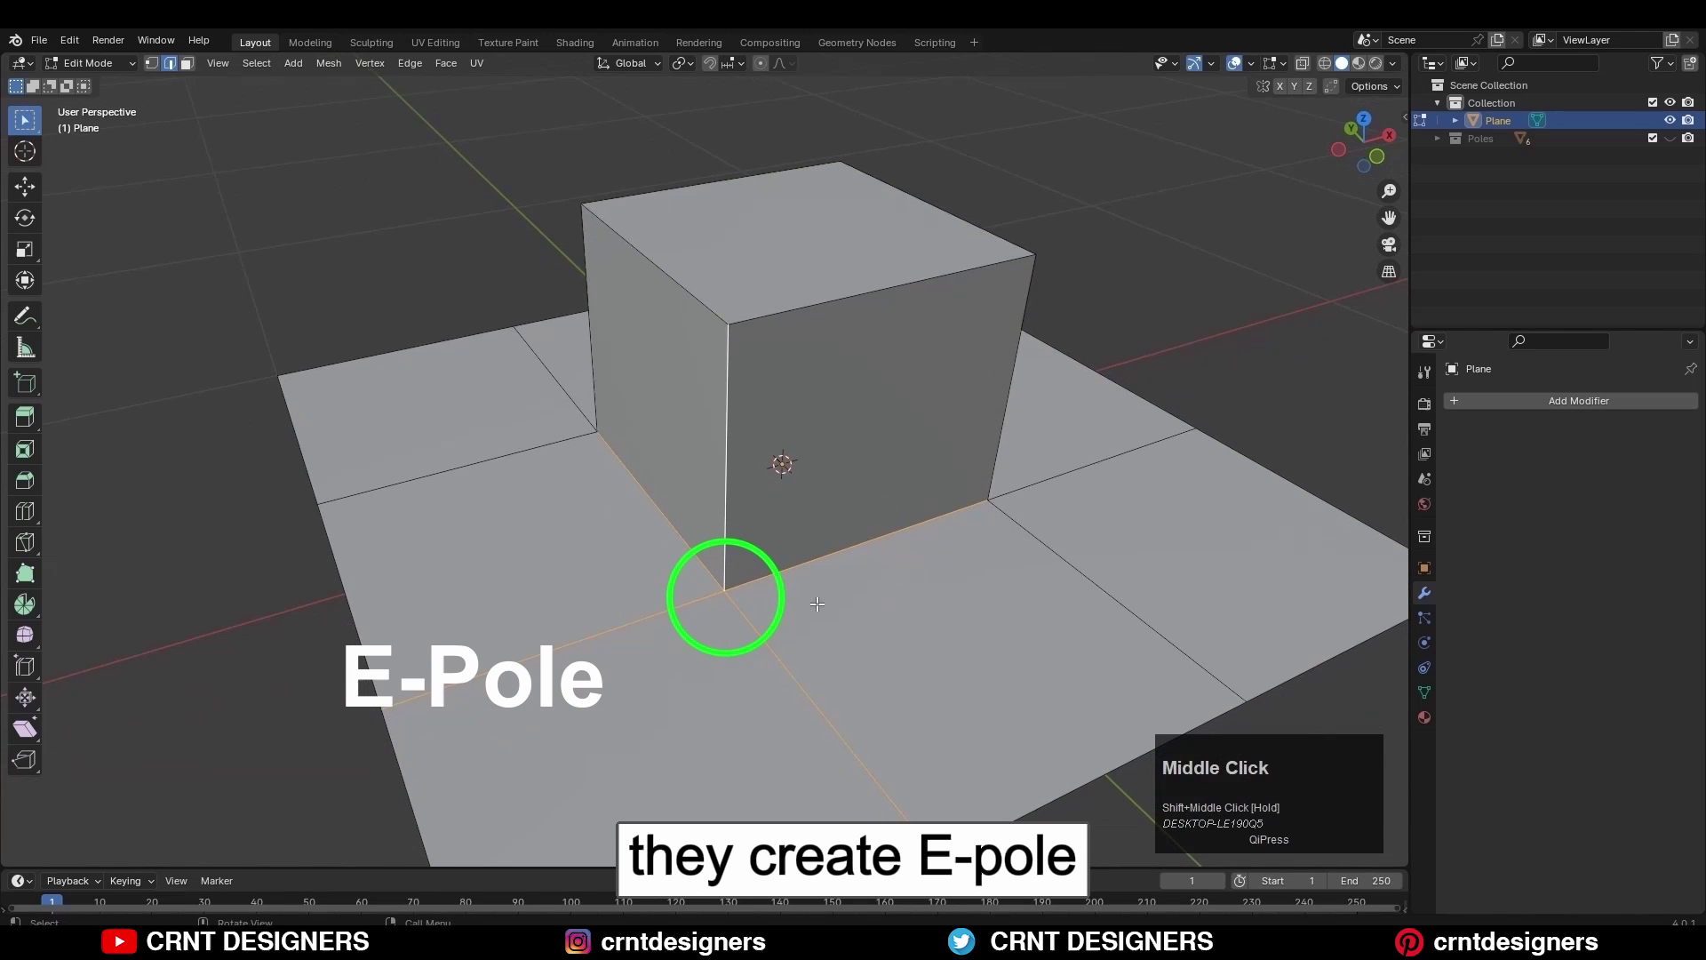
pyautogui.moveTo(662, 271); pyautogui.dragTo(810, 635)
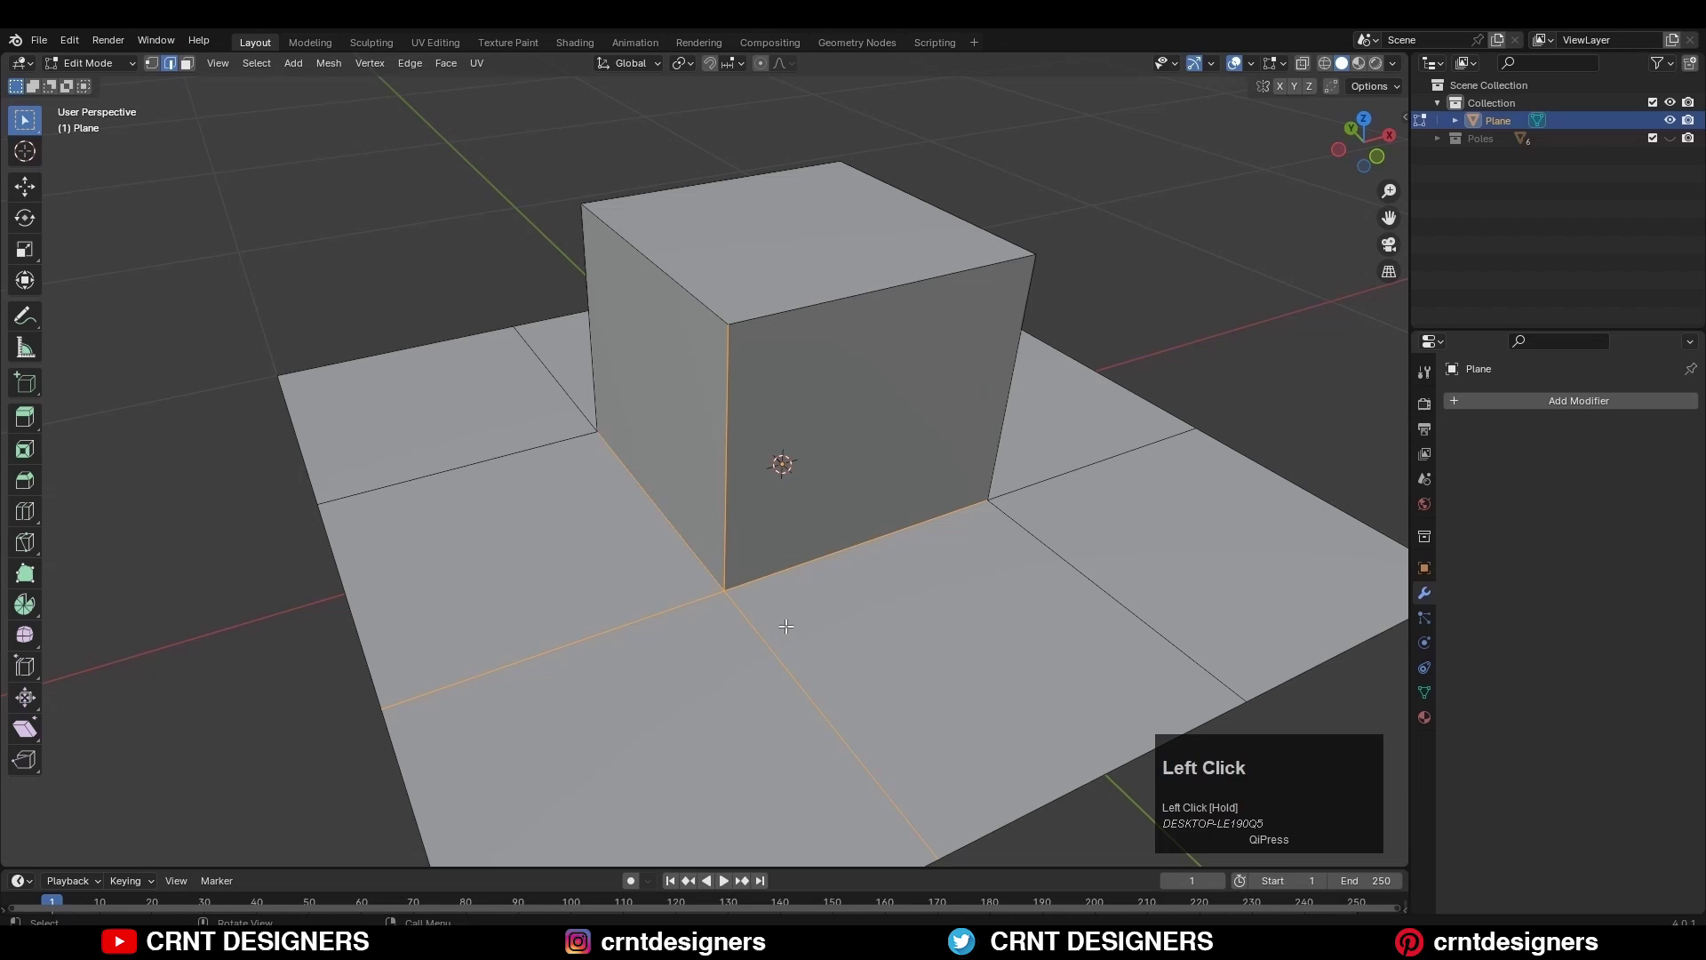
pyautogui.scroll(-3, 549, 514)
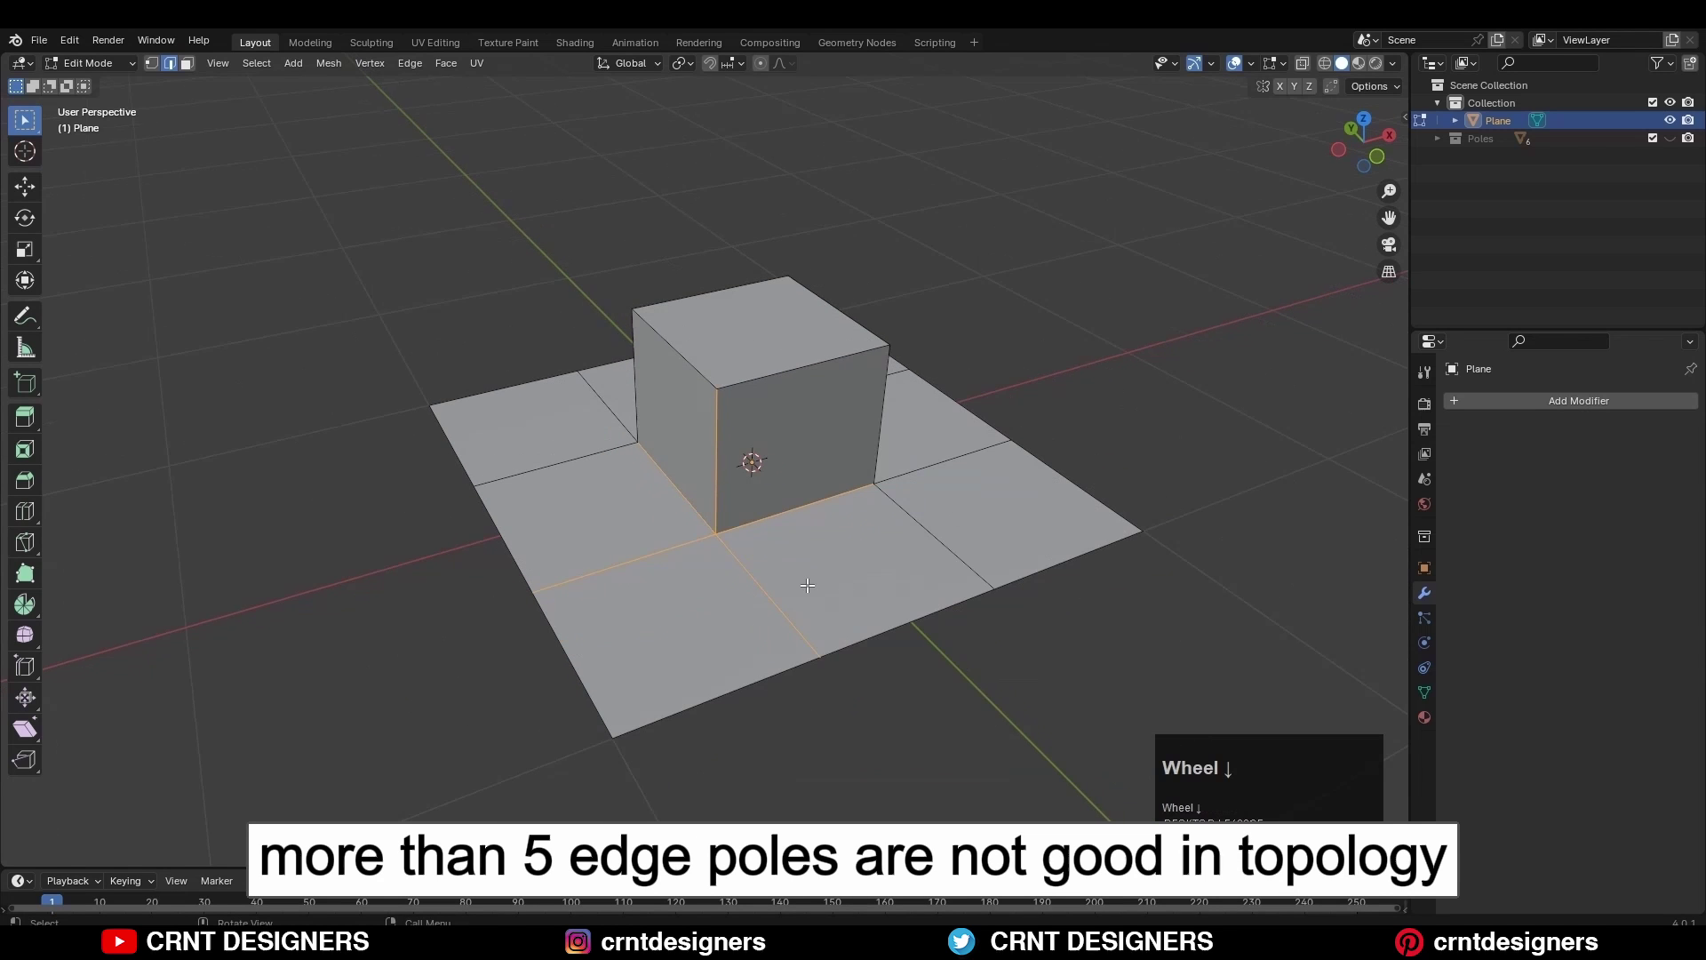
pyautogui.scroll(2, 745, 587)
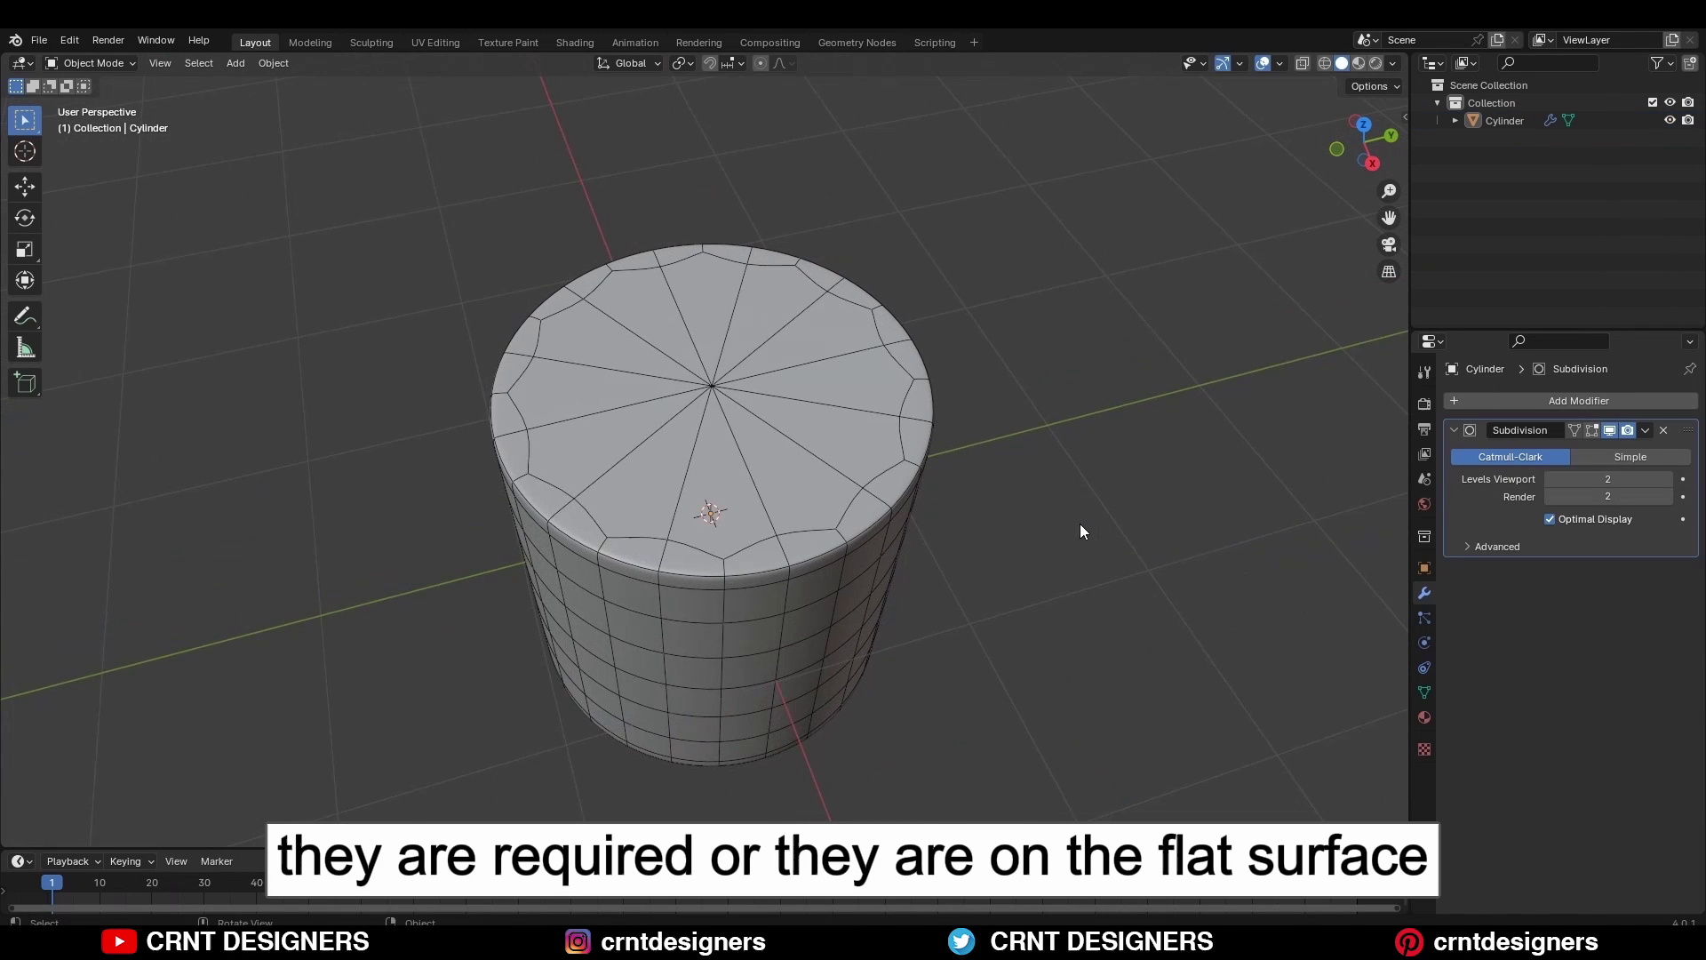
pyautogui.scroll(2, 1076, 507)
pyautogui.scroll(2, 1075, 508)
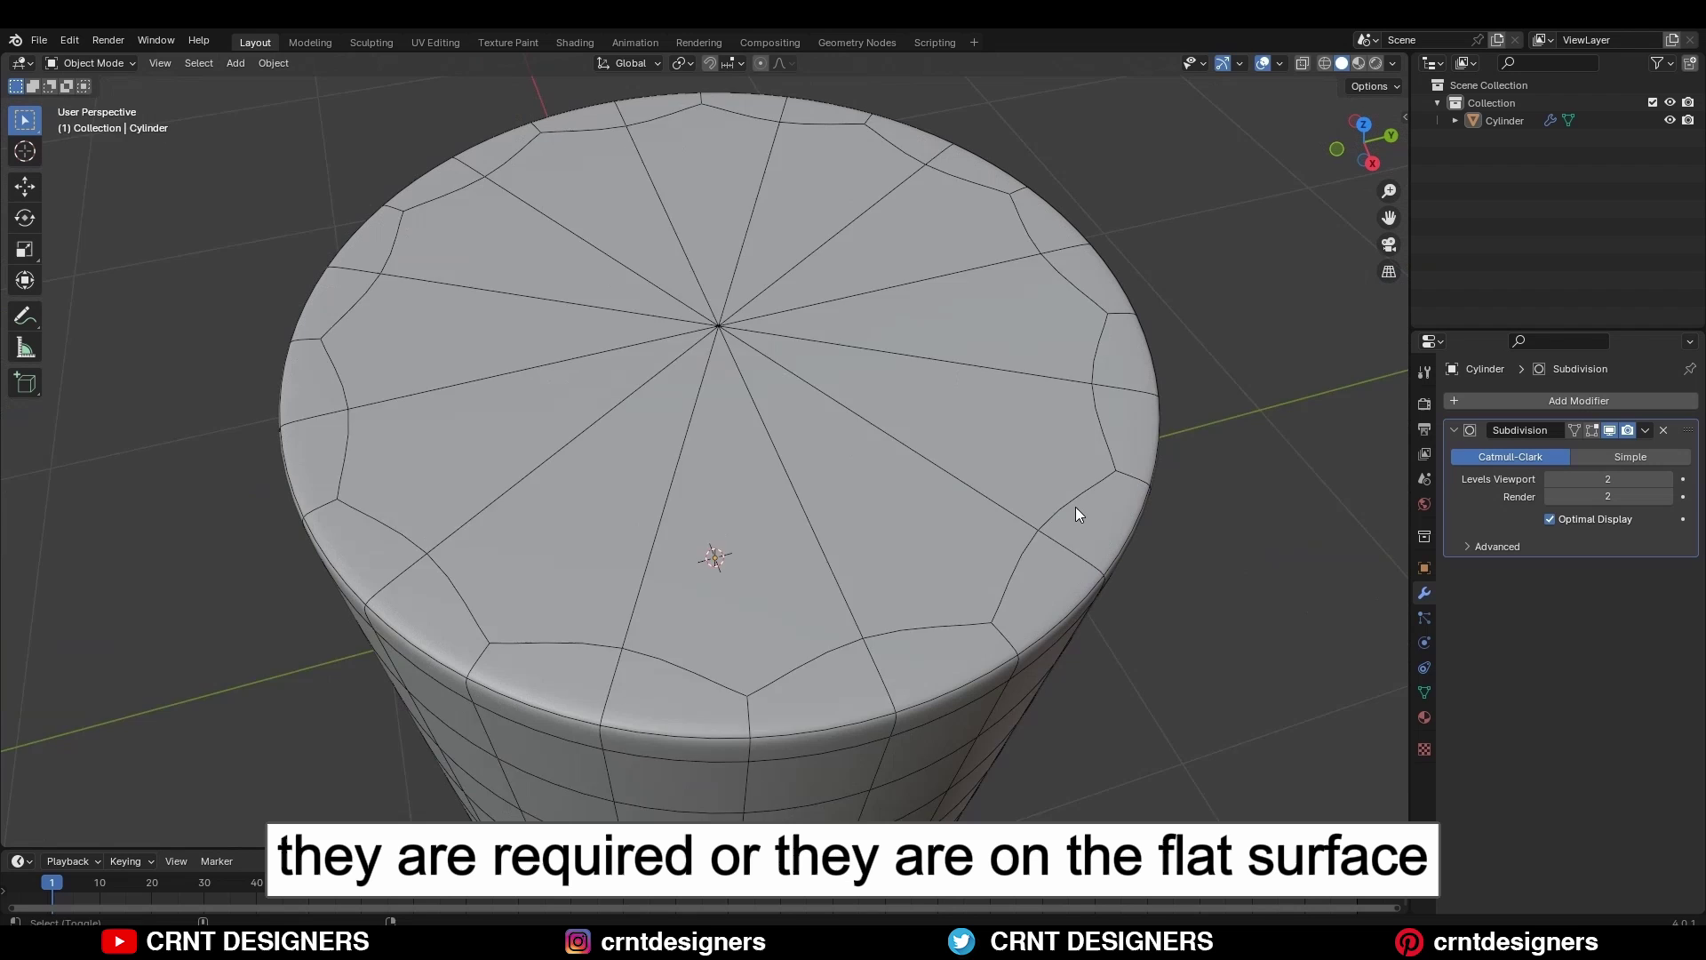
# - Return to Object Mode and add a level-2 Subdivision modifier with Ctrl+2
pyautogui.hotkey('shift', 'alt', 'z')
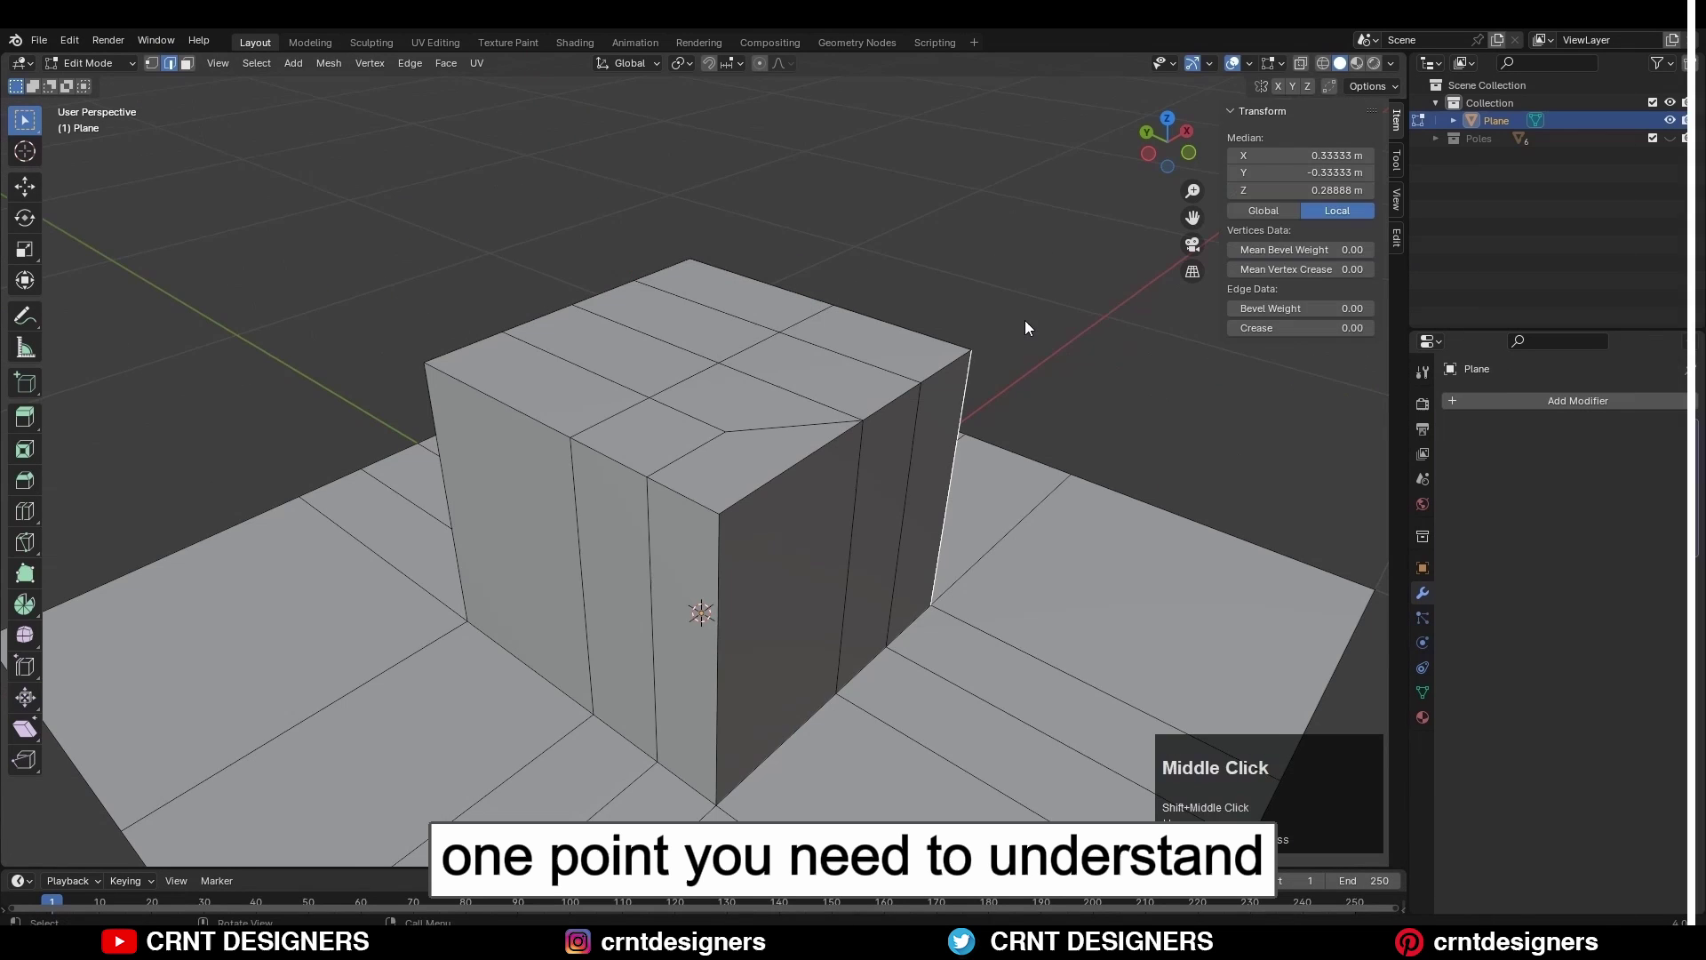
pyautogui.press('Tab')
pyautogui.hotkey('ctrl', '2')
pyautogui.click(1007, 331)
pyautogui.moveTo(1006, 331)
pyautogui.mouseDown(button='middle')
pyautogui.moveTo(939, 390)
pyautogui.moveTo(969, 358)
pyautogui.moveTo(948, 367)
pyautogui.moveTo(976, 478)
pyautogui.moveTo(1157, 229)
pyautogui.mouseUp(button='middle')
pyautogui.scroll(2, 912, 430)
# - Select the grid-centre vertex, then clear the selection and switch to vertex mode
pyautogui.click(834, 434)
pyautogui.click(1036, 396)
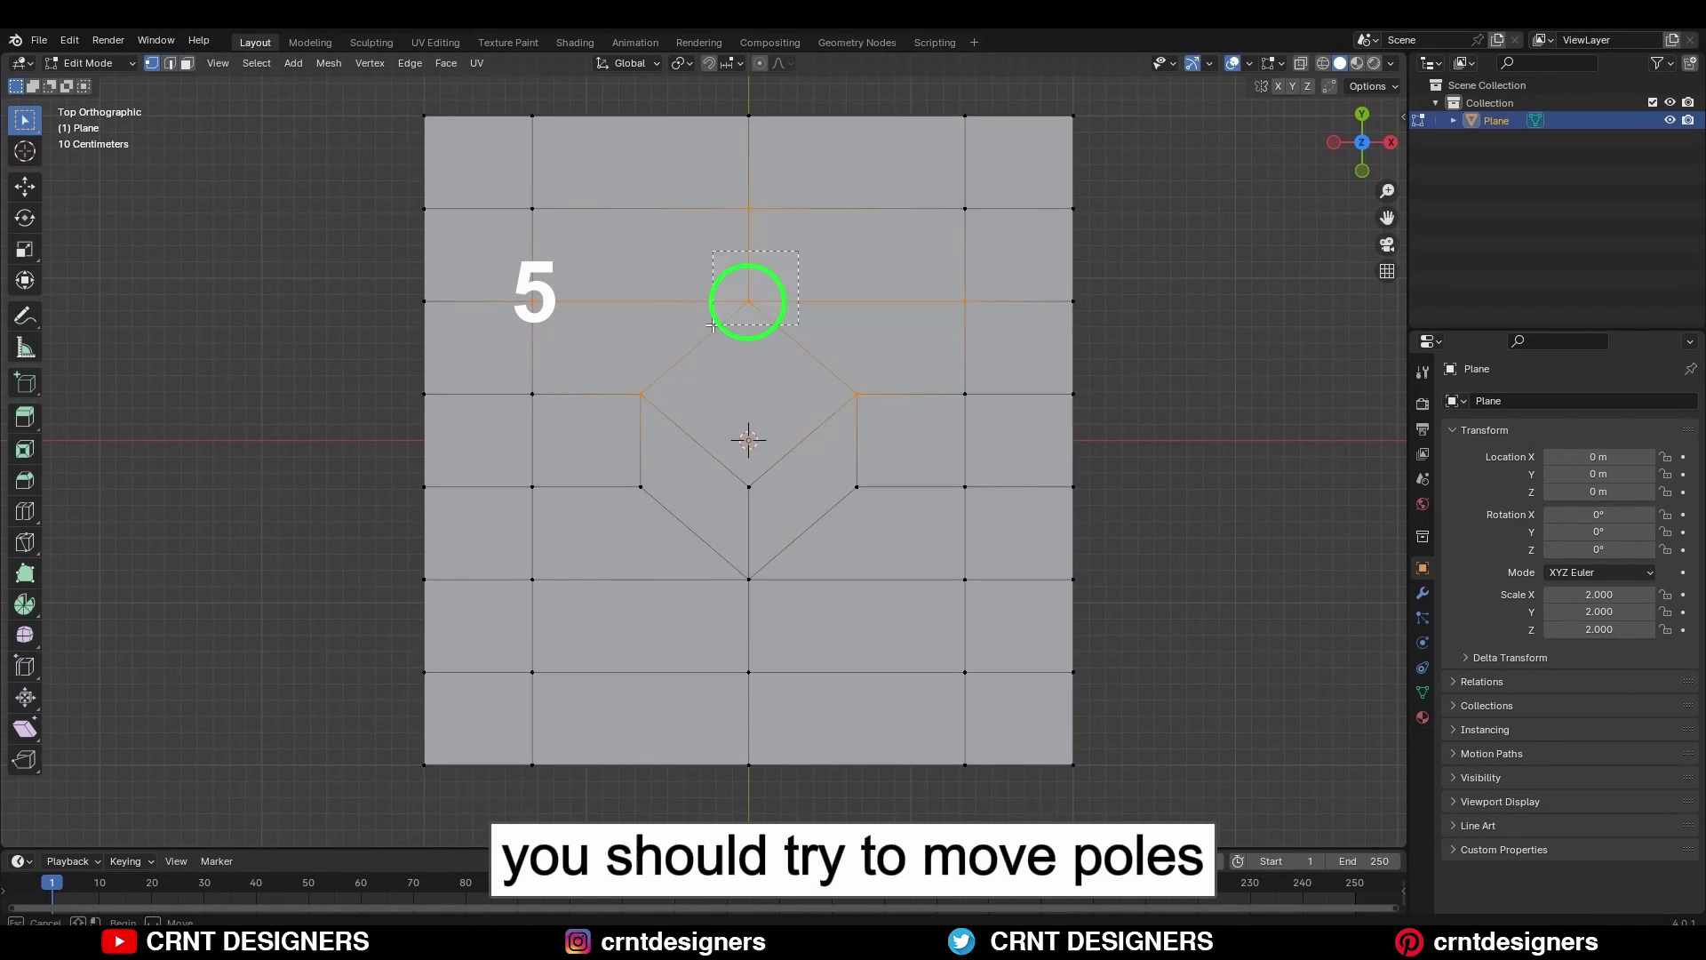
pyautogui.moveTo(800, 251); pyautogui.dragTo(713, 323)
pyautogui.click(762, 477)
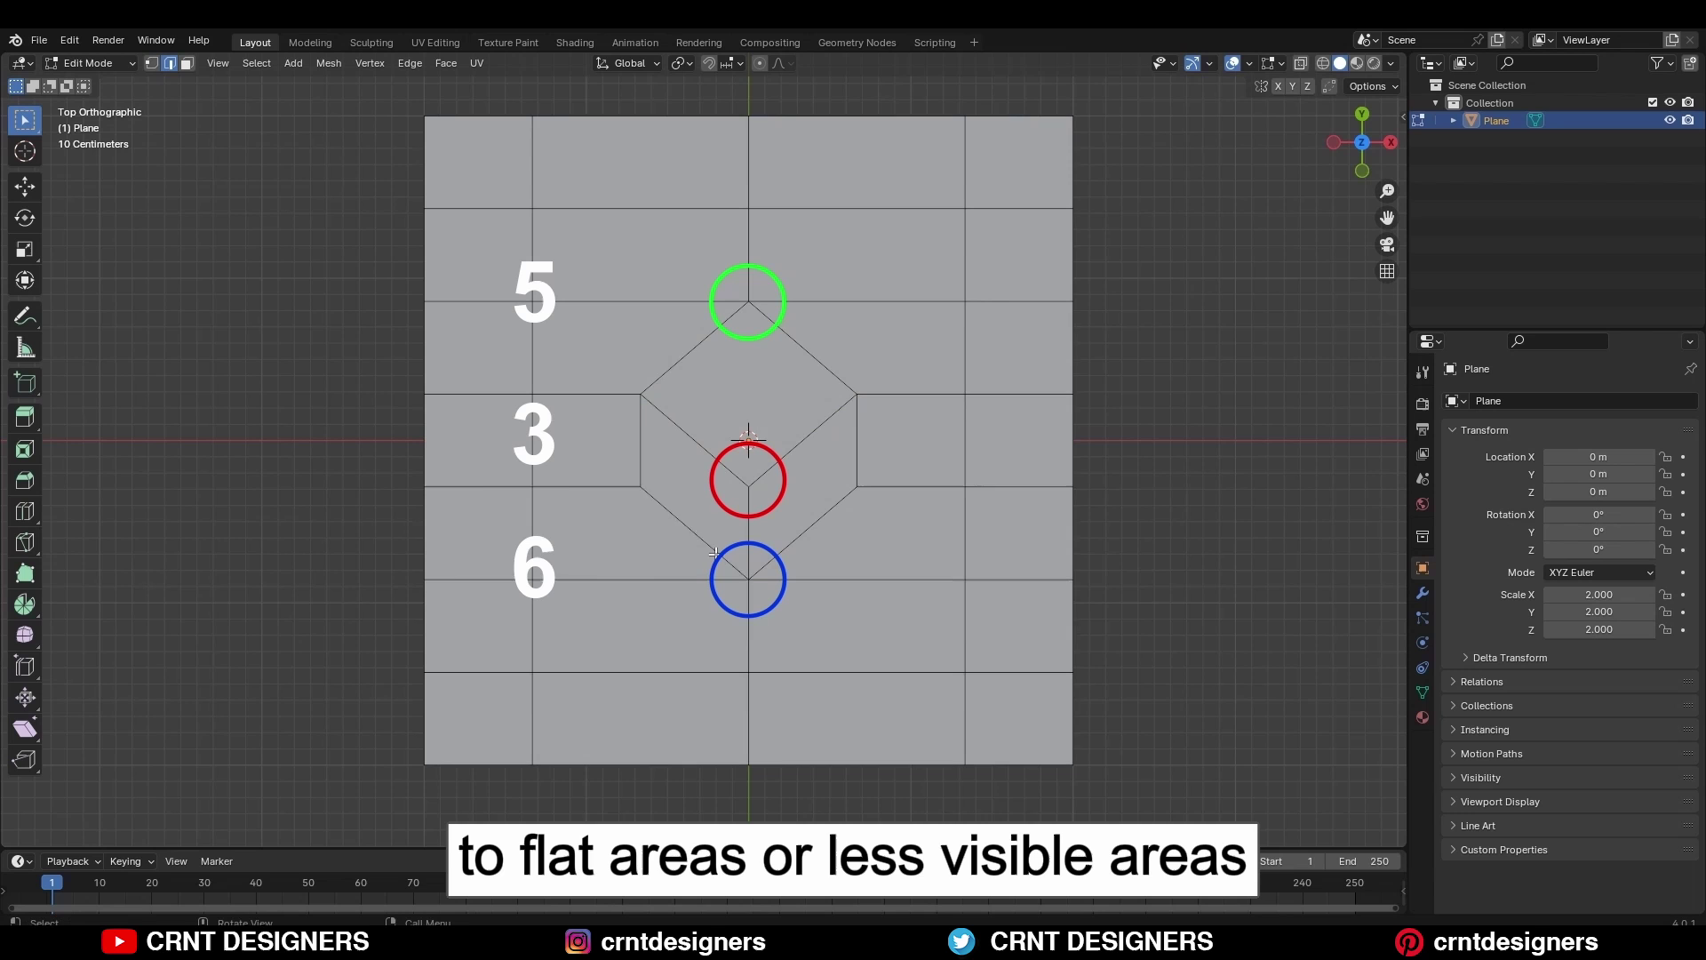
pyautogui.press('1')
pyautogui.click(1210, 495)
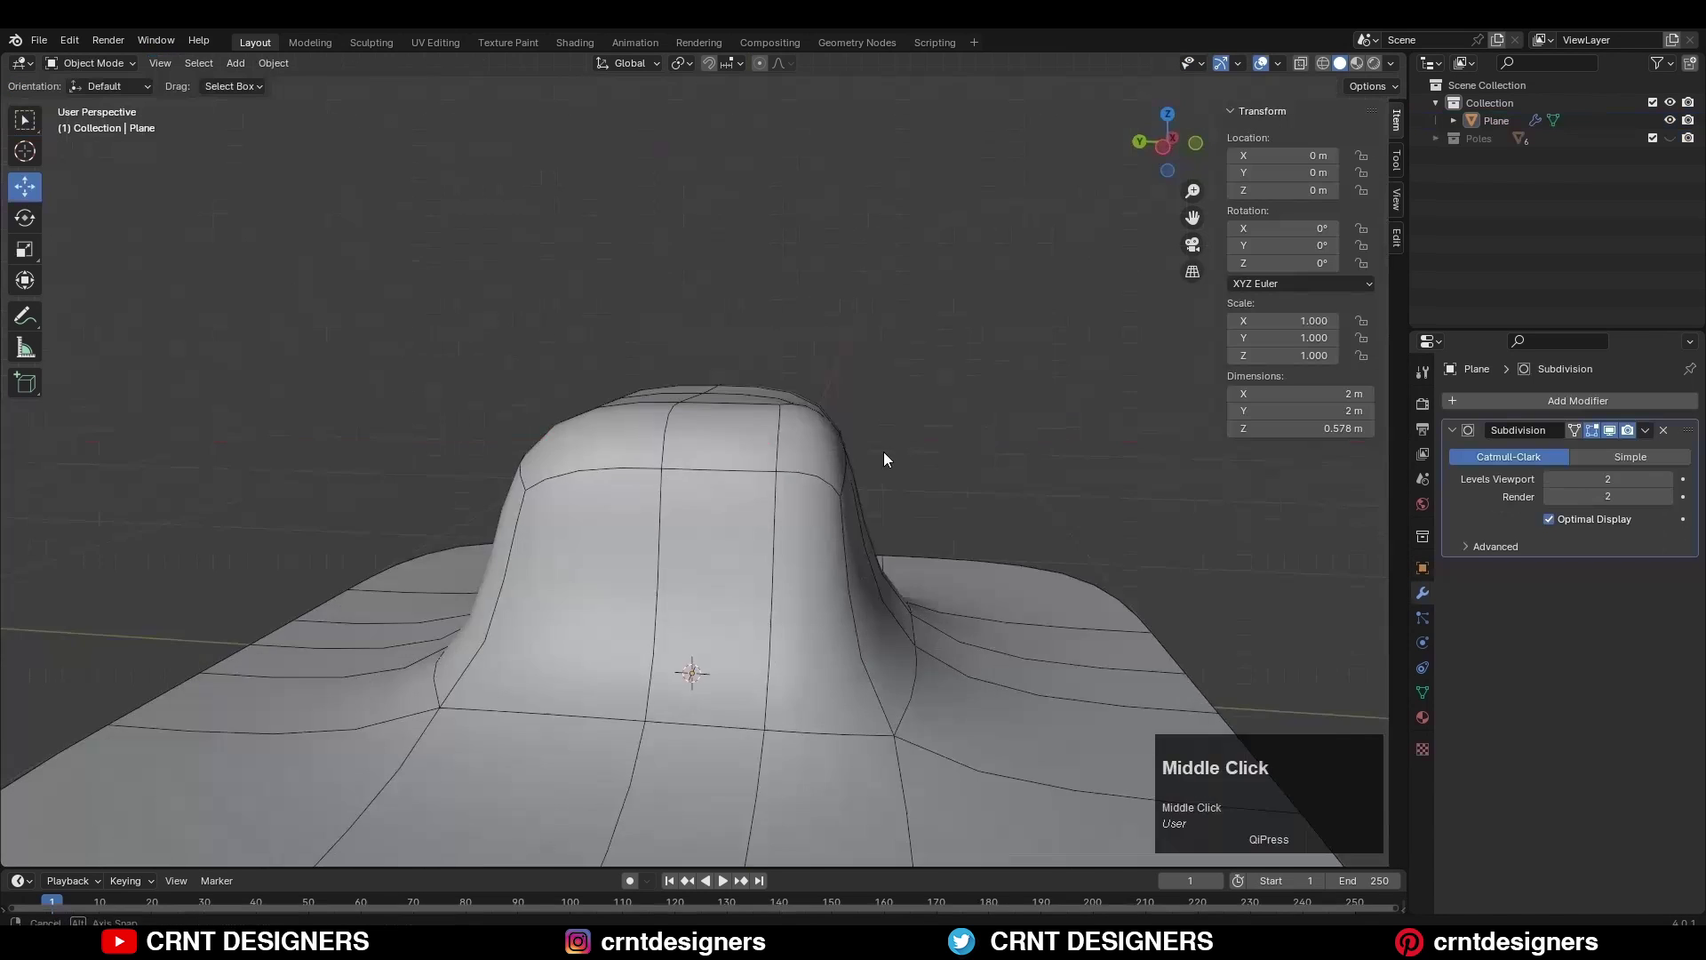
pyautogui.moveTo(884, 452); pyautogui.dragTo(952, 381, button='middle')
pyautogui.scroll(2, 810, 417)
# - Hide the modifier's edit-mode preview, select the box's top edges, and bevel them with two segments
pyautogui.press('Tab')
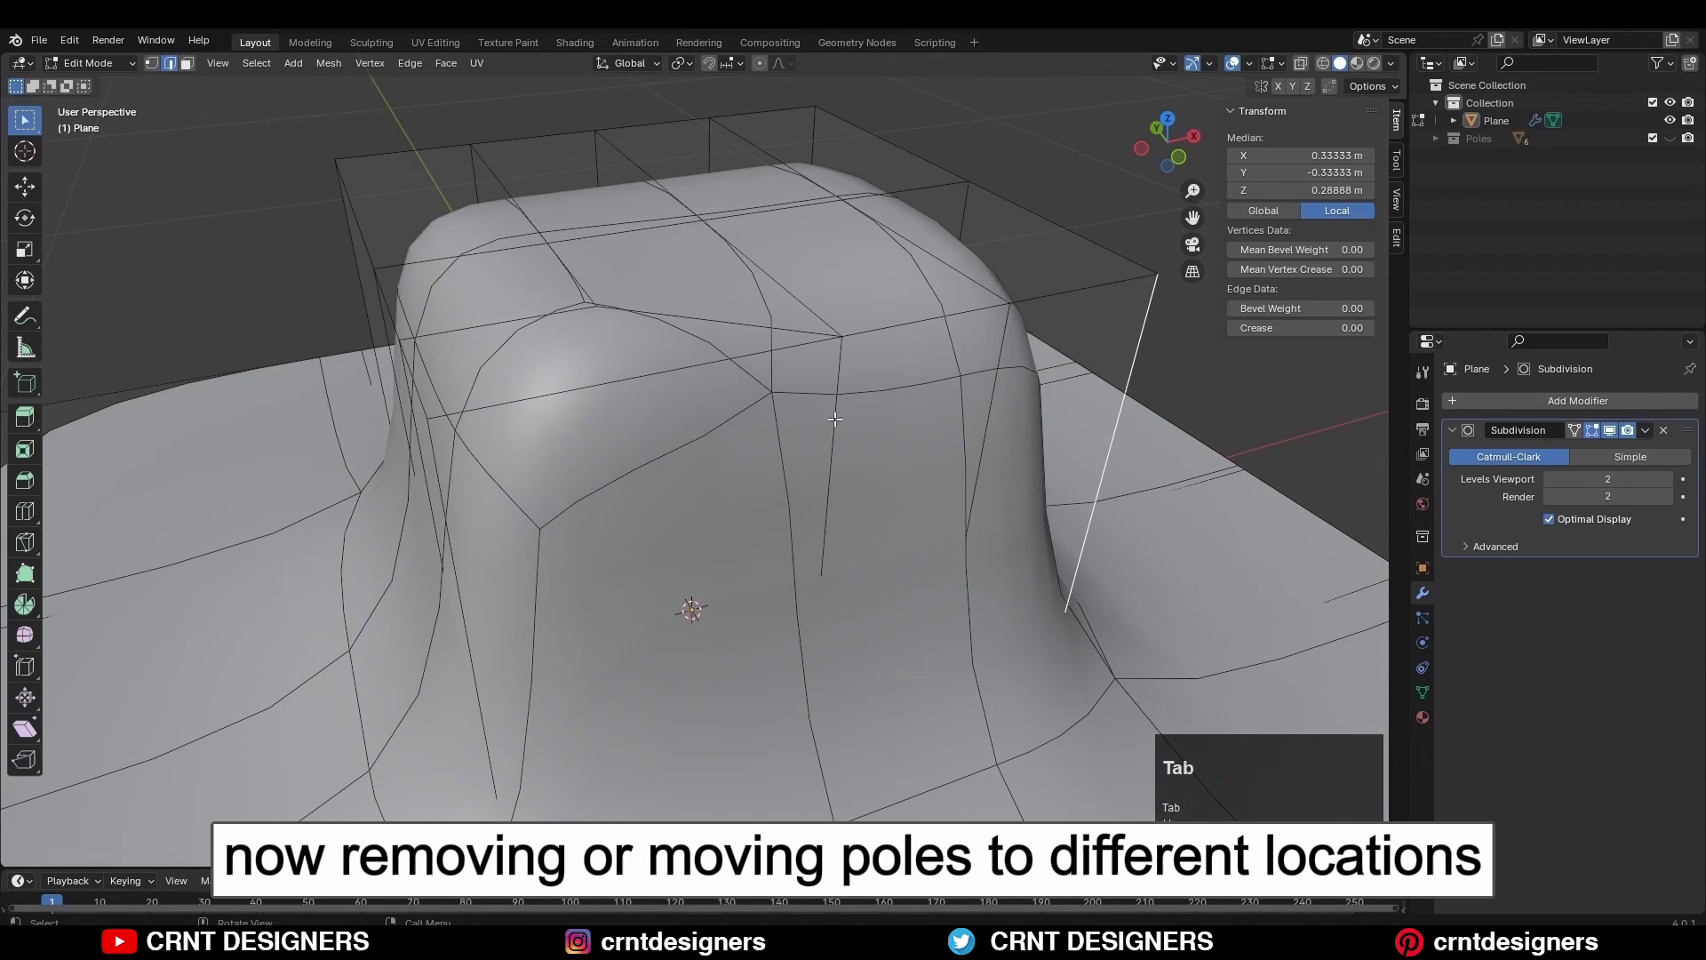
pyautogui.click(1592, 429)
pyautogui.scroll(-3, 871, 388)
pyautogui.moveTo(800, 440); pyautogui.dragTo(871, 387, button='middle')
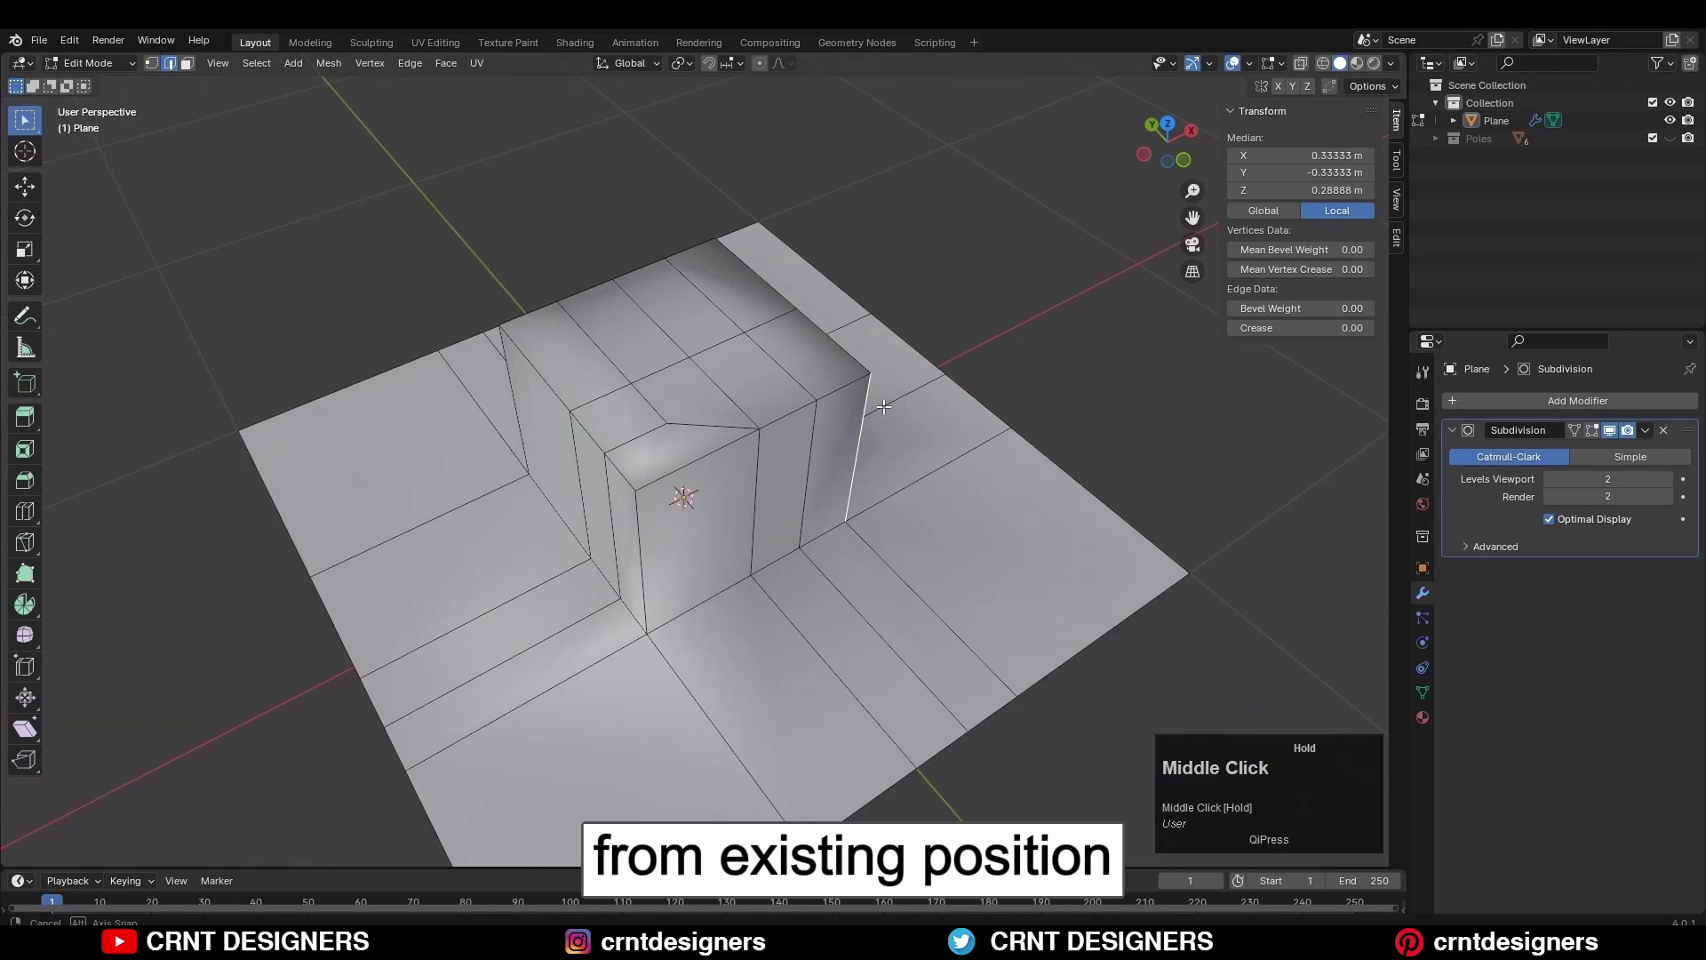
pyautogui.scroll(3, 871, 388)
pyautogui.click(674, 458)
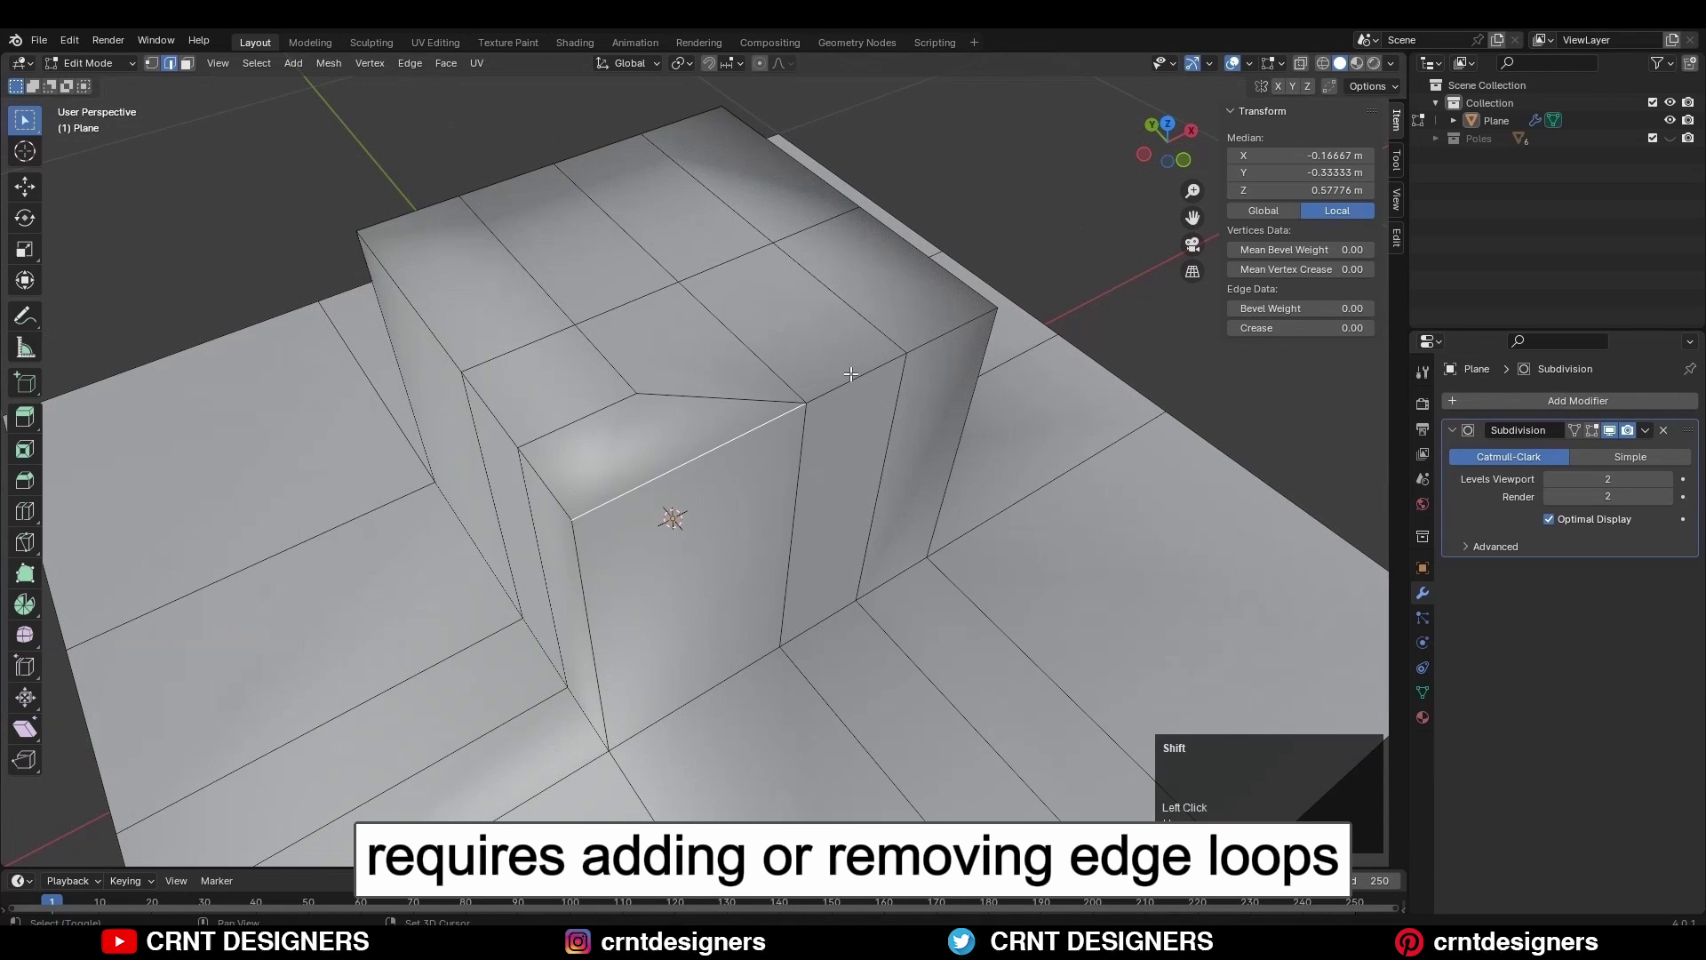
pyautogui.moveTo(917, 348); pyautogui.dragTo(995, 268, button='middle')
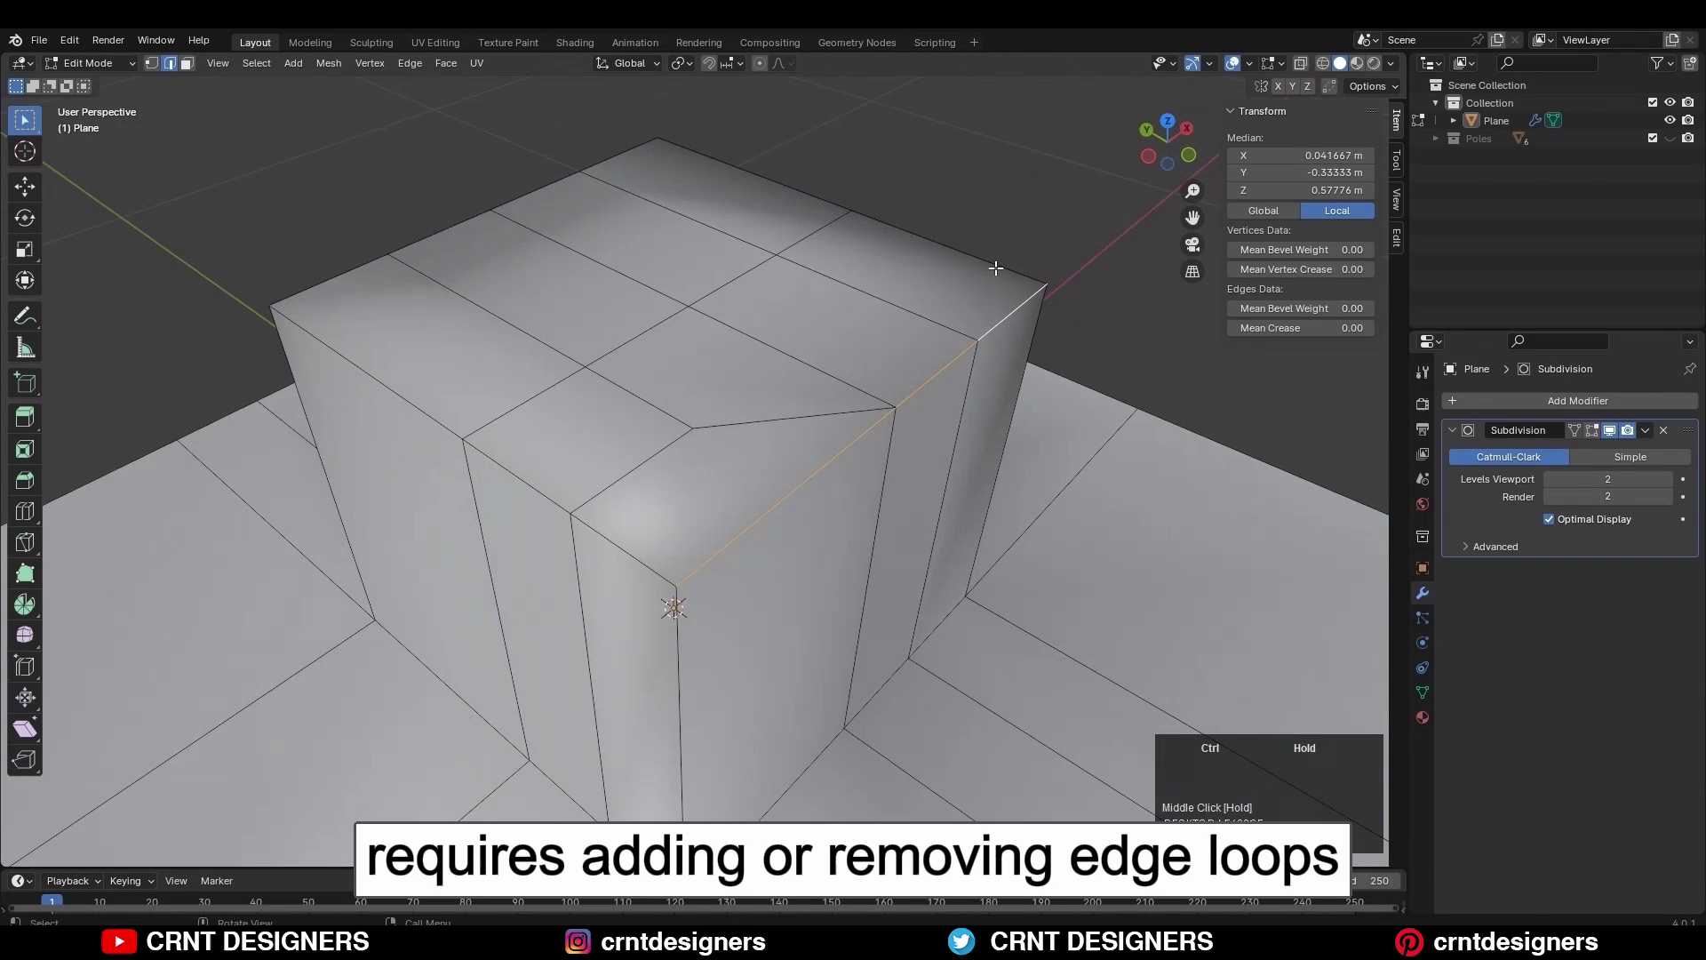
pyautogui.scroll(1, 1122, 422)
pyautogui.click(1121, 423)
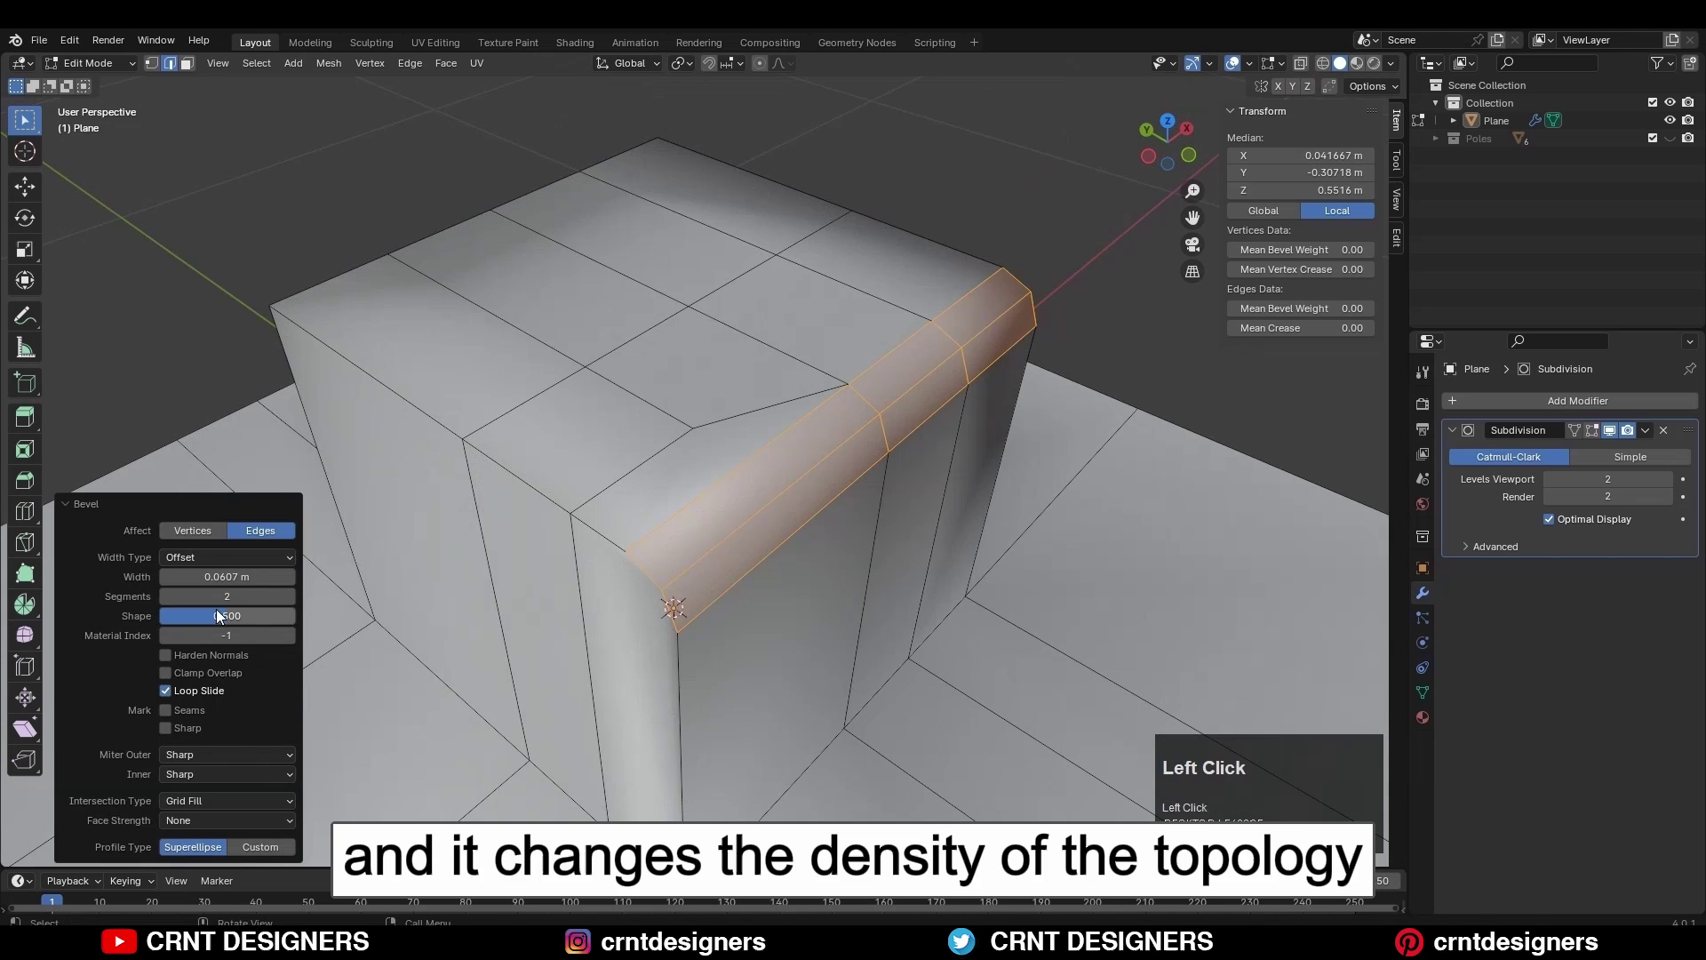
pyautogui.click(969, 234)
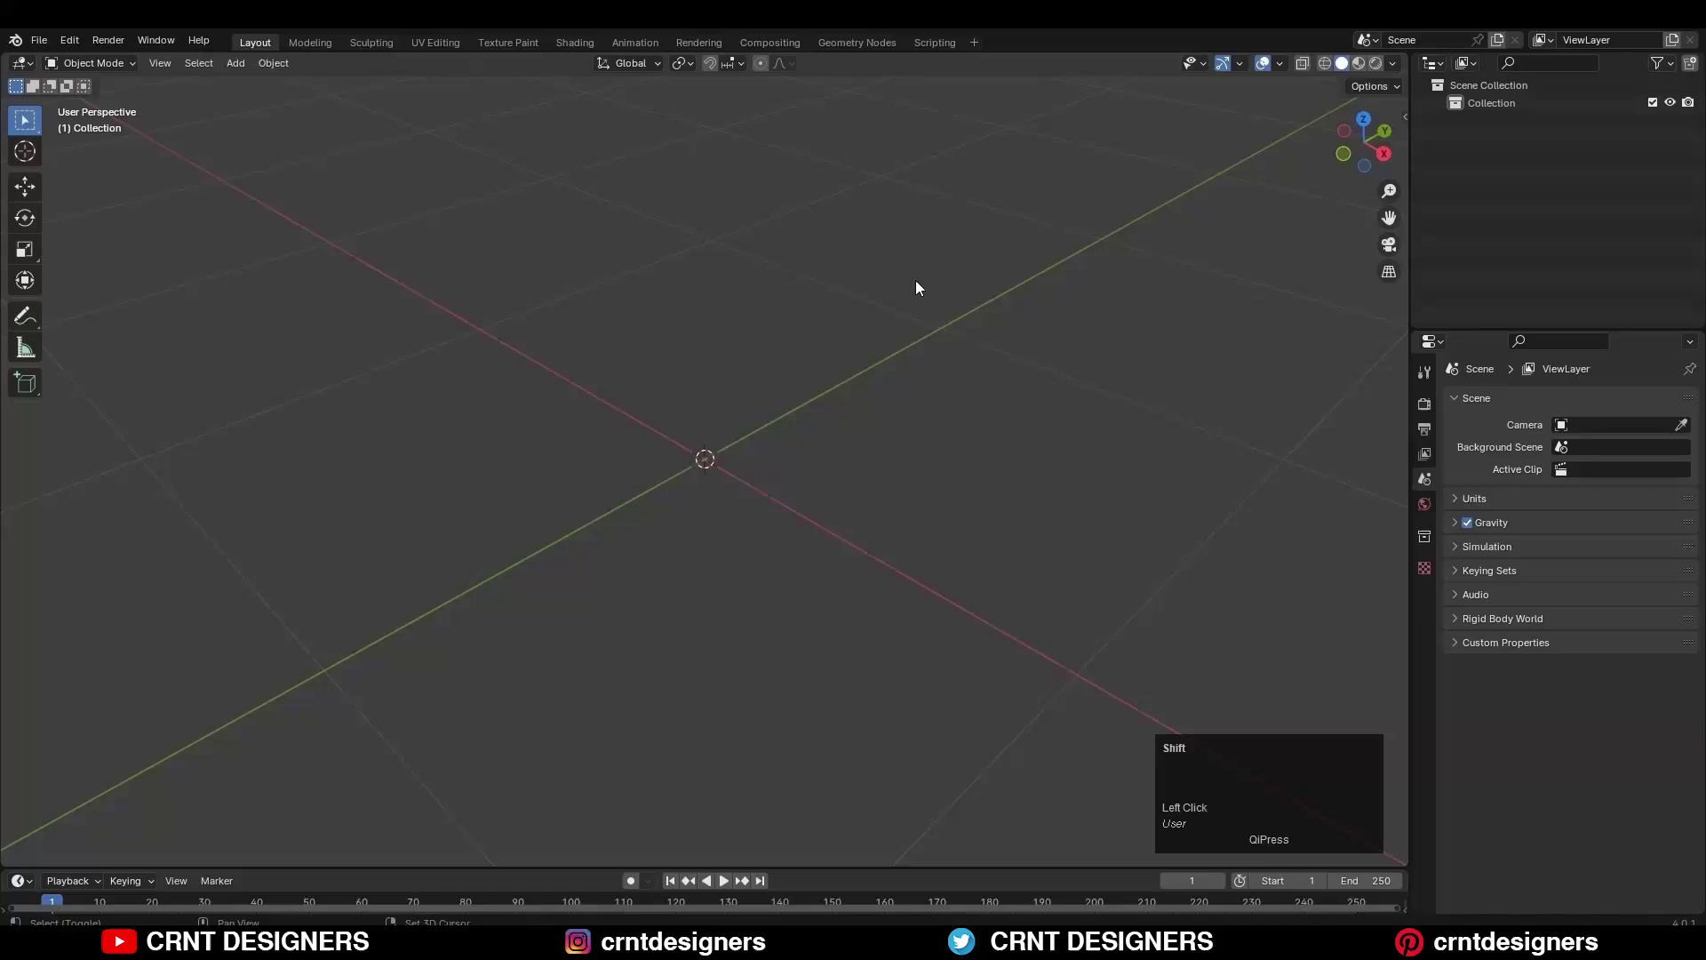
# - Add a Round Cube, grow the corner face selection twice, invert it, and delete the other faces
pyautogui.hotkey('shift', 'a')
pyautogui.click(1015, 515)
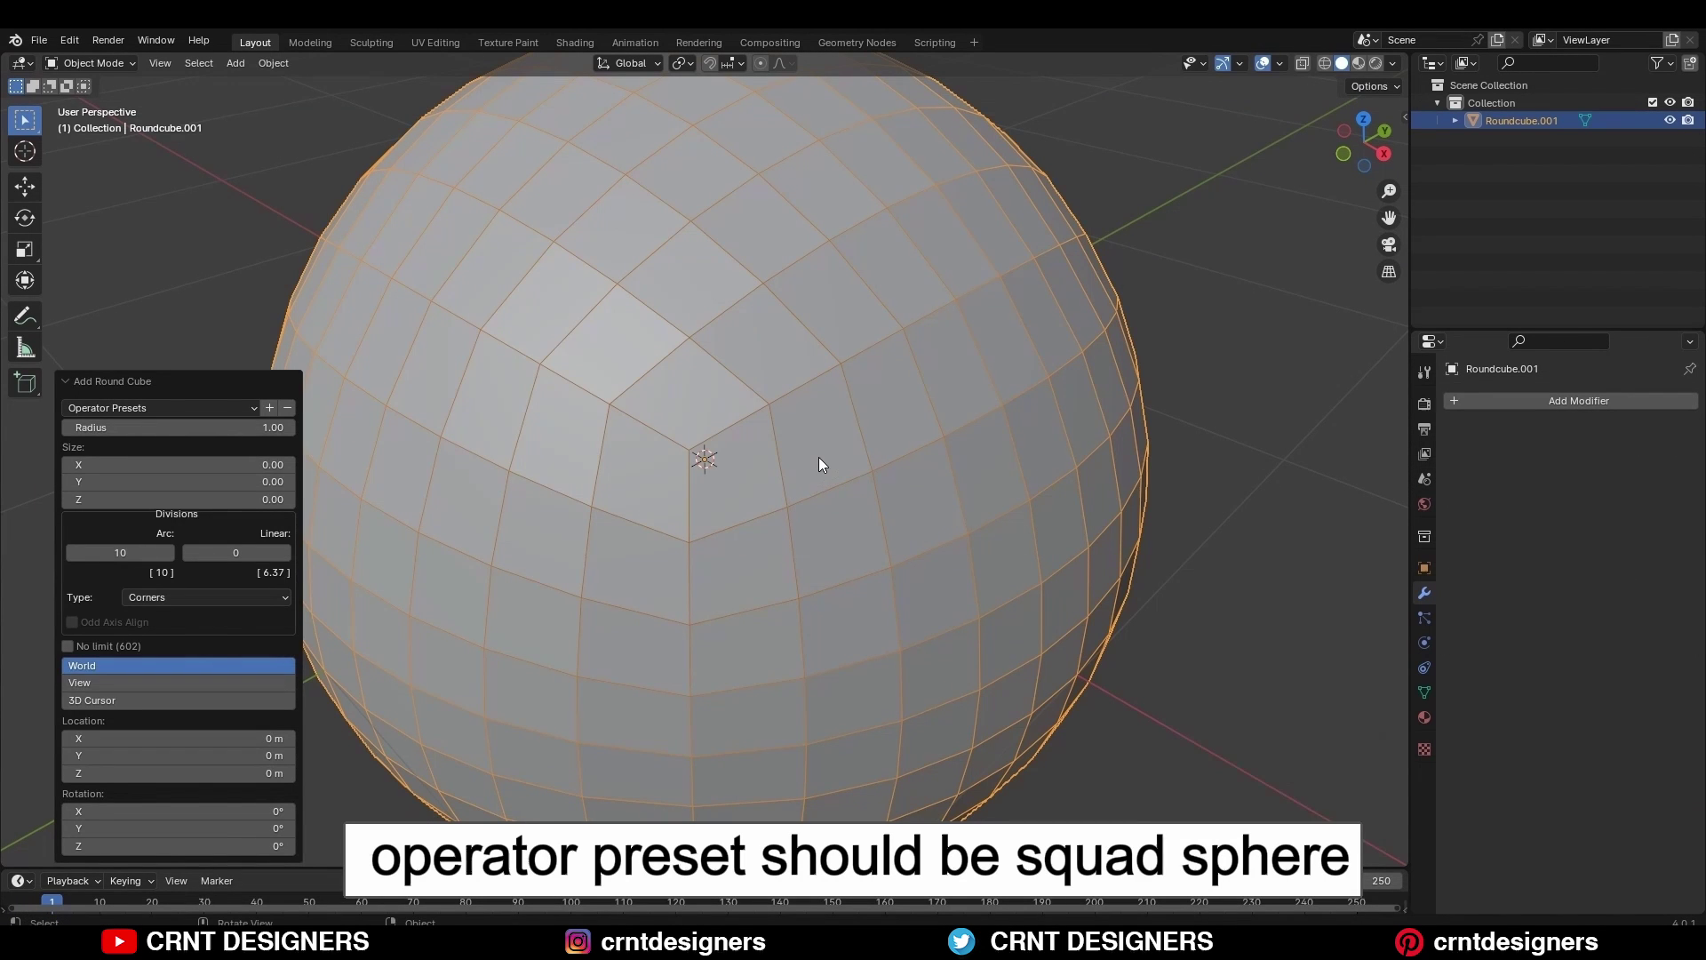
pyautogui.press('Tab')
pyautogui.press('3')
pyautogui.click(732, 489)
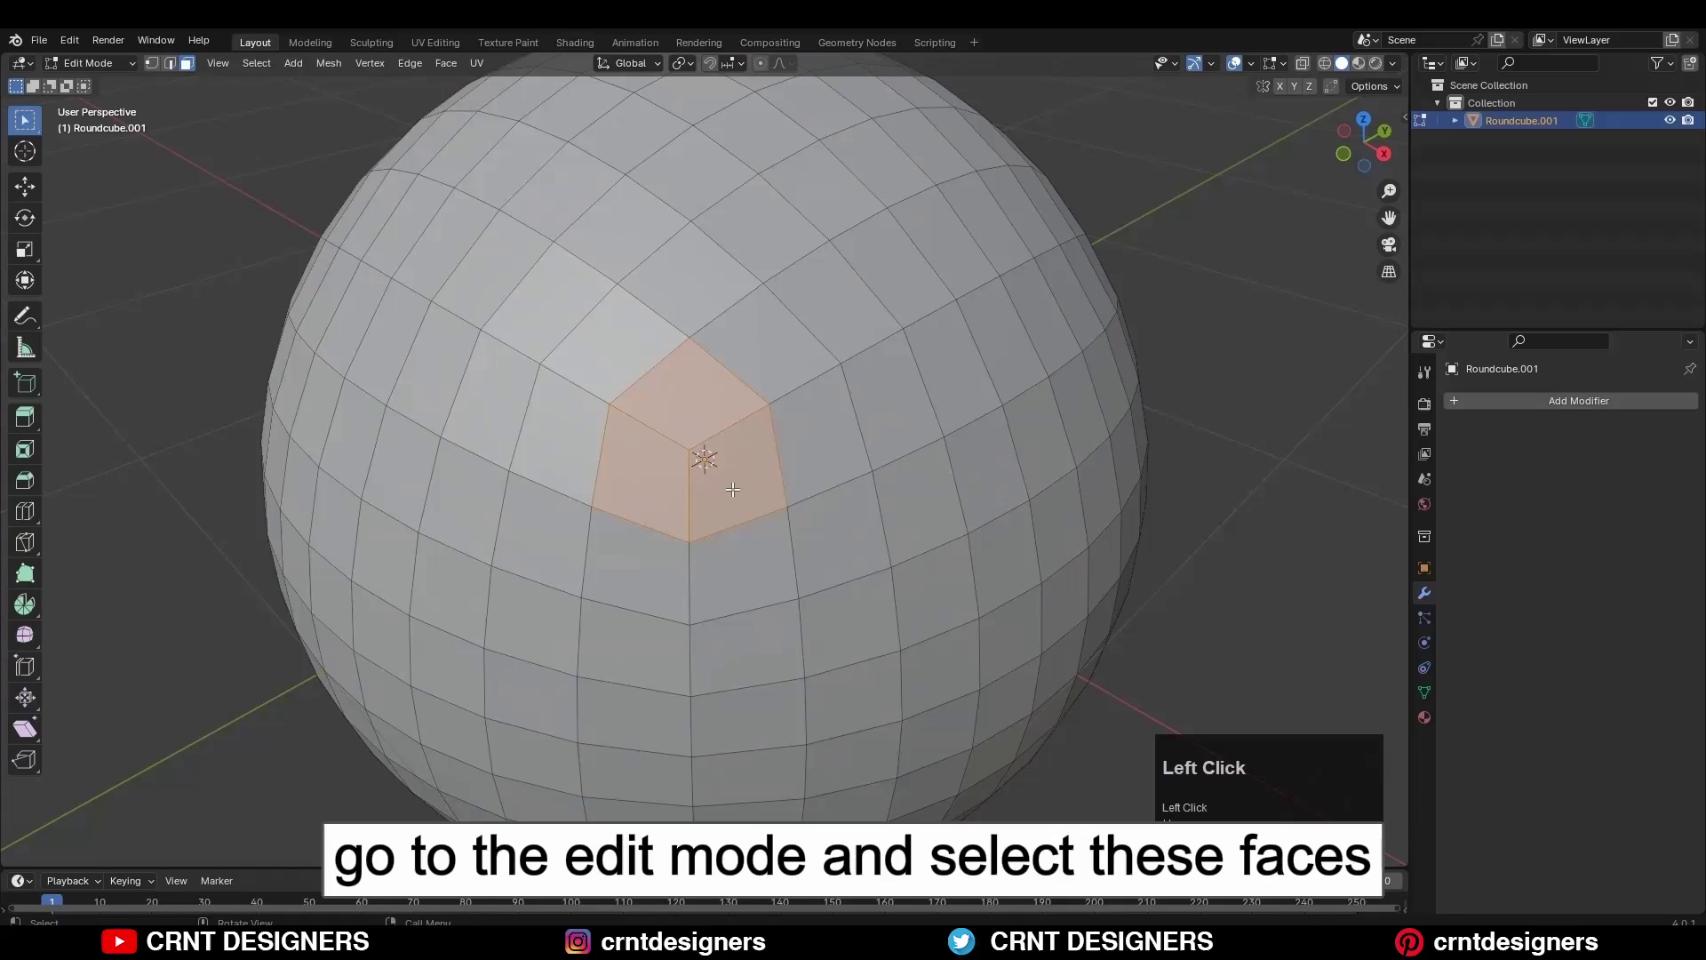
pyautogui.press('ctrl+KP_Add')
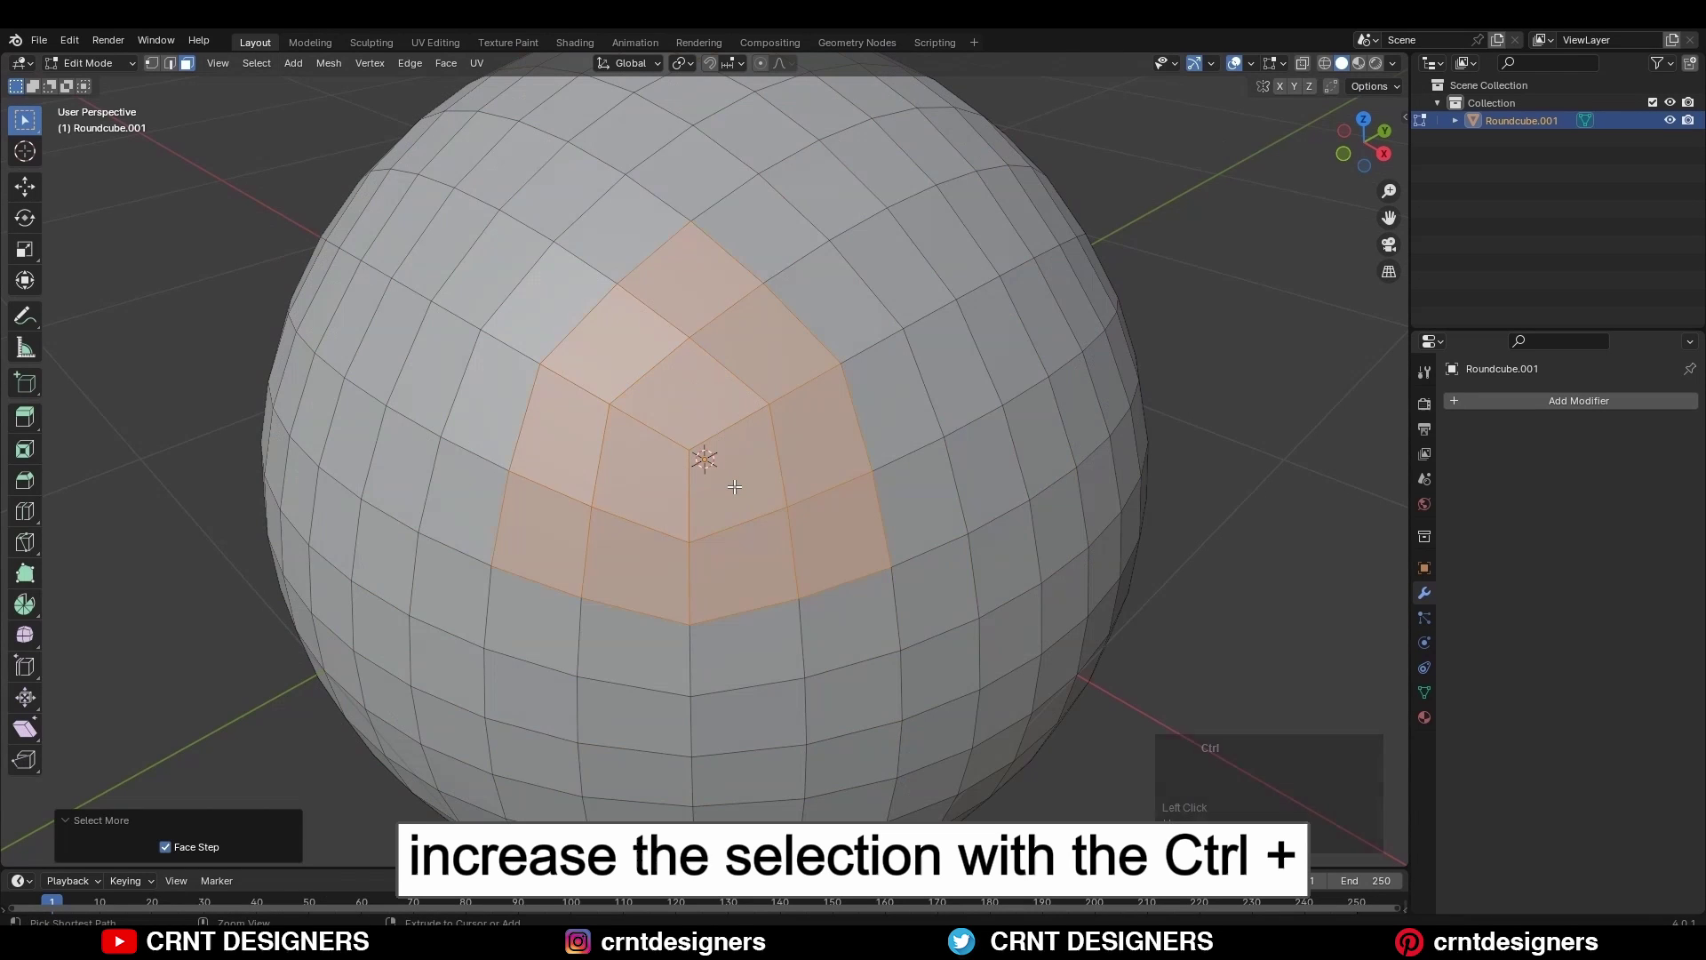
pyautogui.press('ctrl+KP_Add')
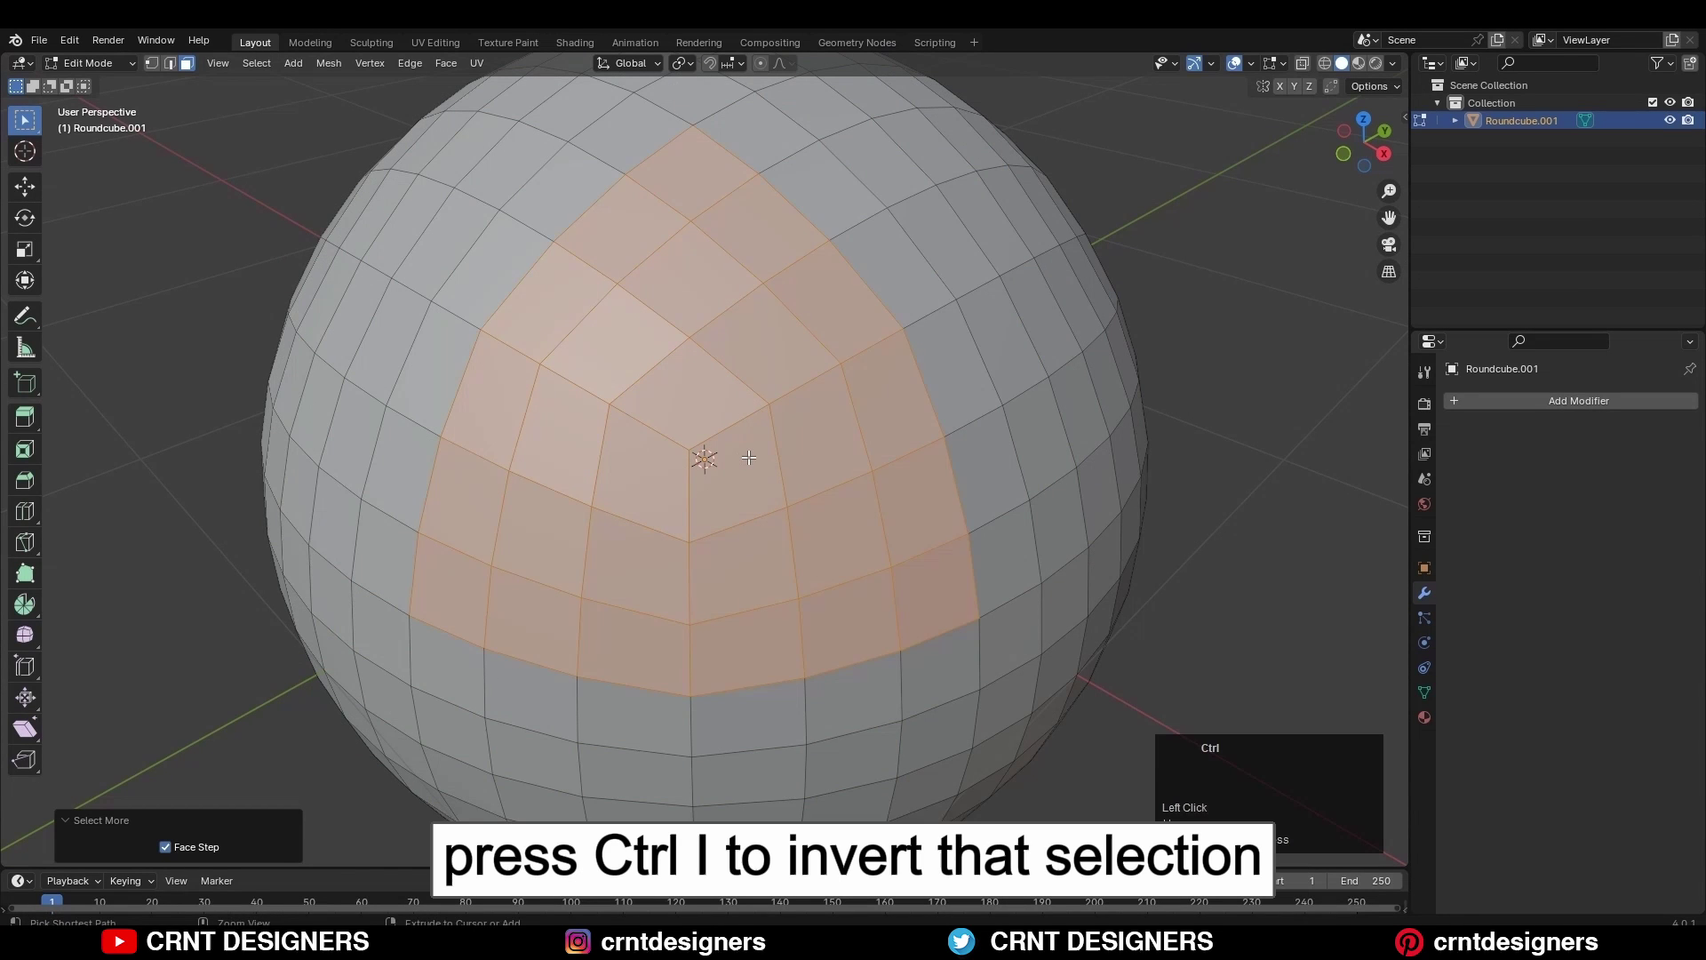
pyautogui.hotkey('ctrl', 'i')
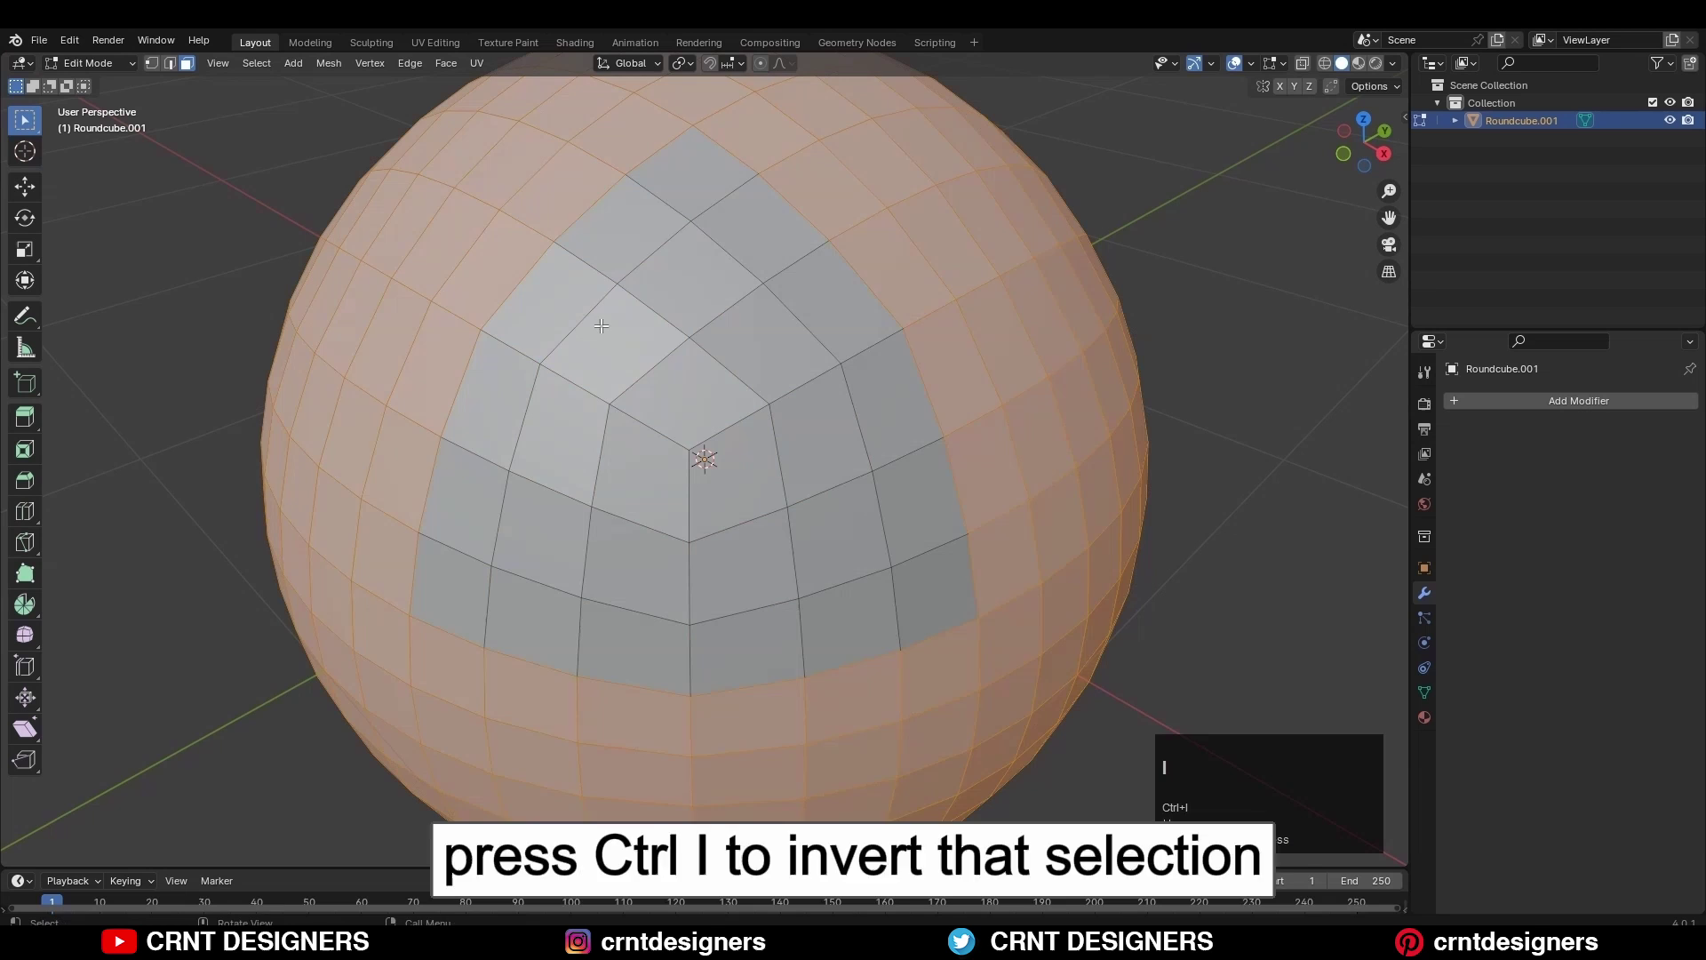
pyautogui.press('x')
pyautogui.click(599, 338)
pyautogui.press('Tab')
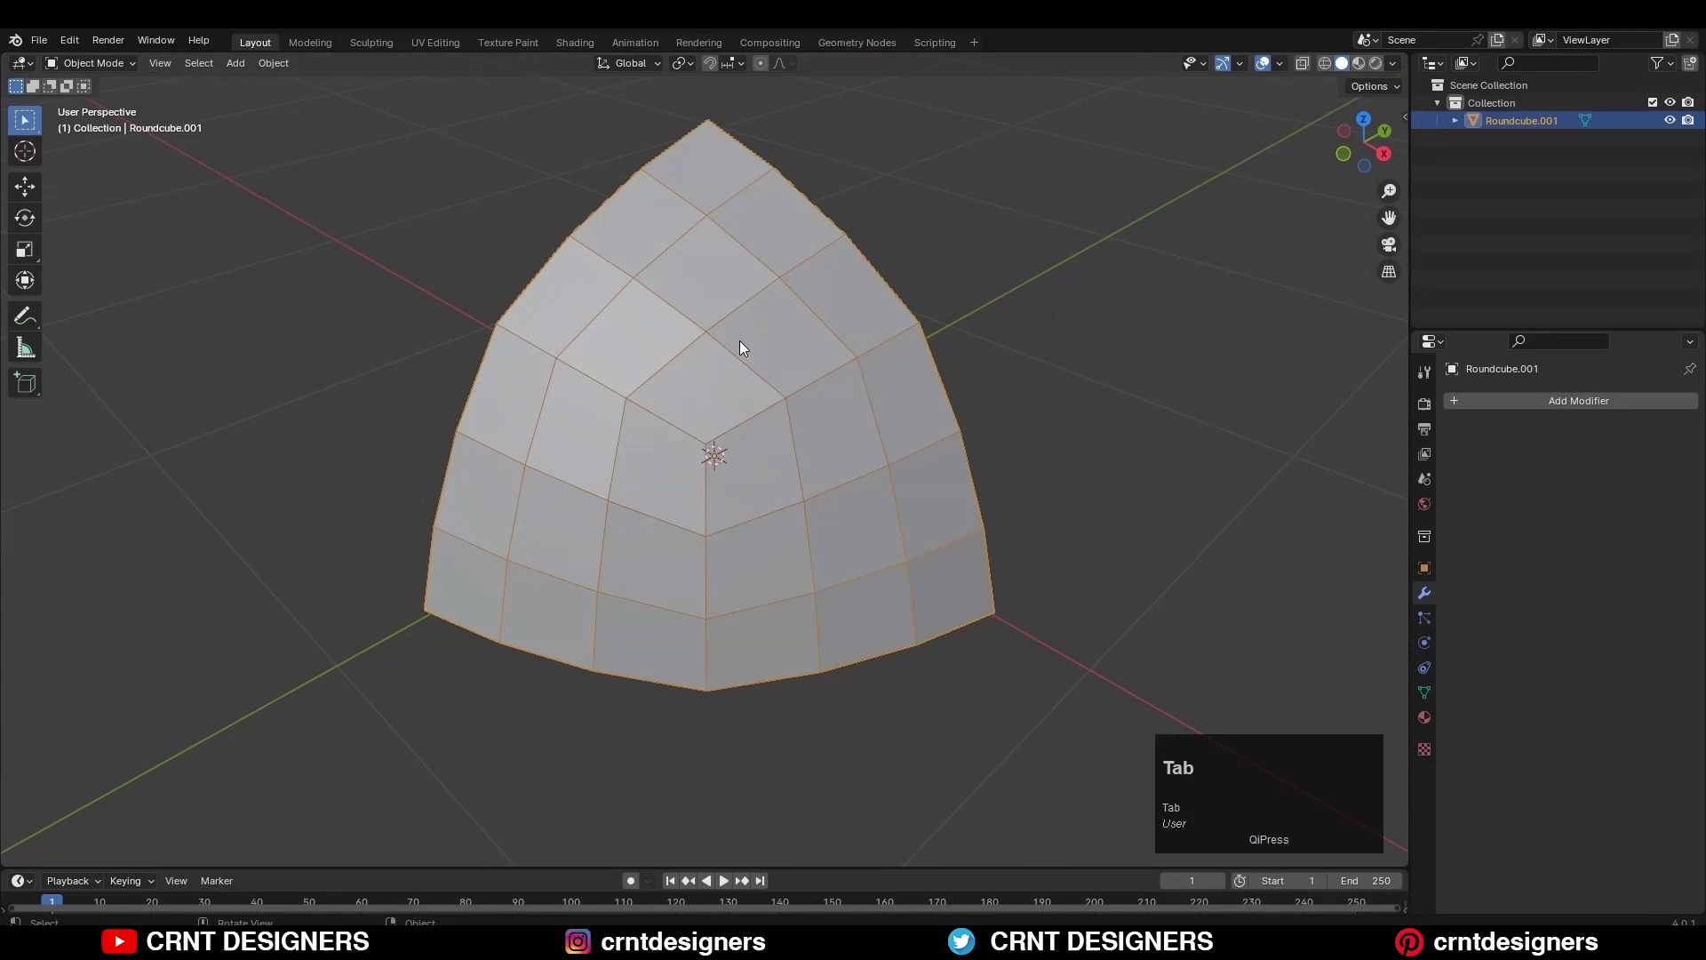
pyautogui.scroll(-2, 740, 340)
# - Rotate the corner patch in top view and duplicate it 1 m along X
pyautogui.click(740, 340)
pyautogui.press('KP_7')
pyautogui.press('r')
pyautogui.click(820, 527)
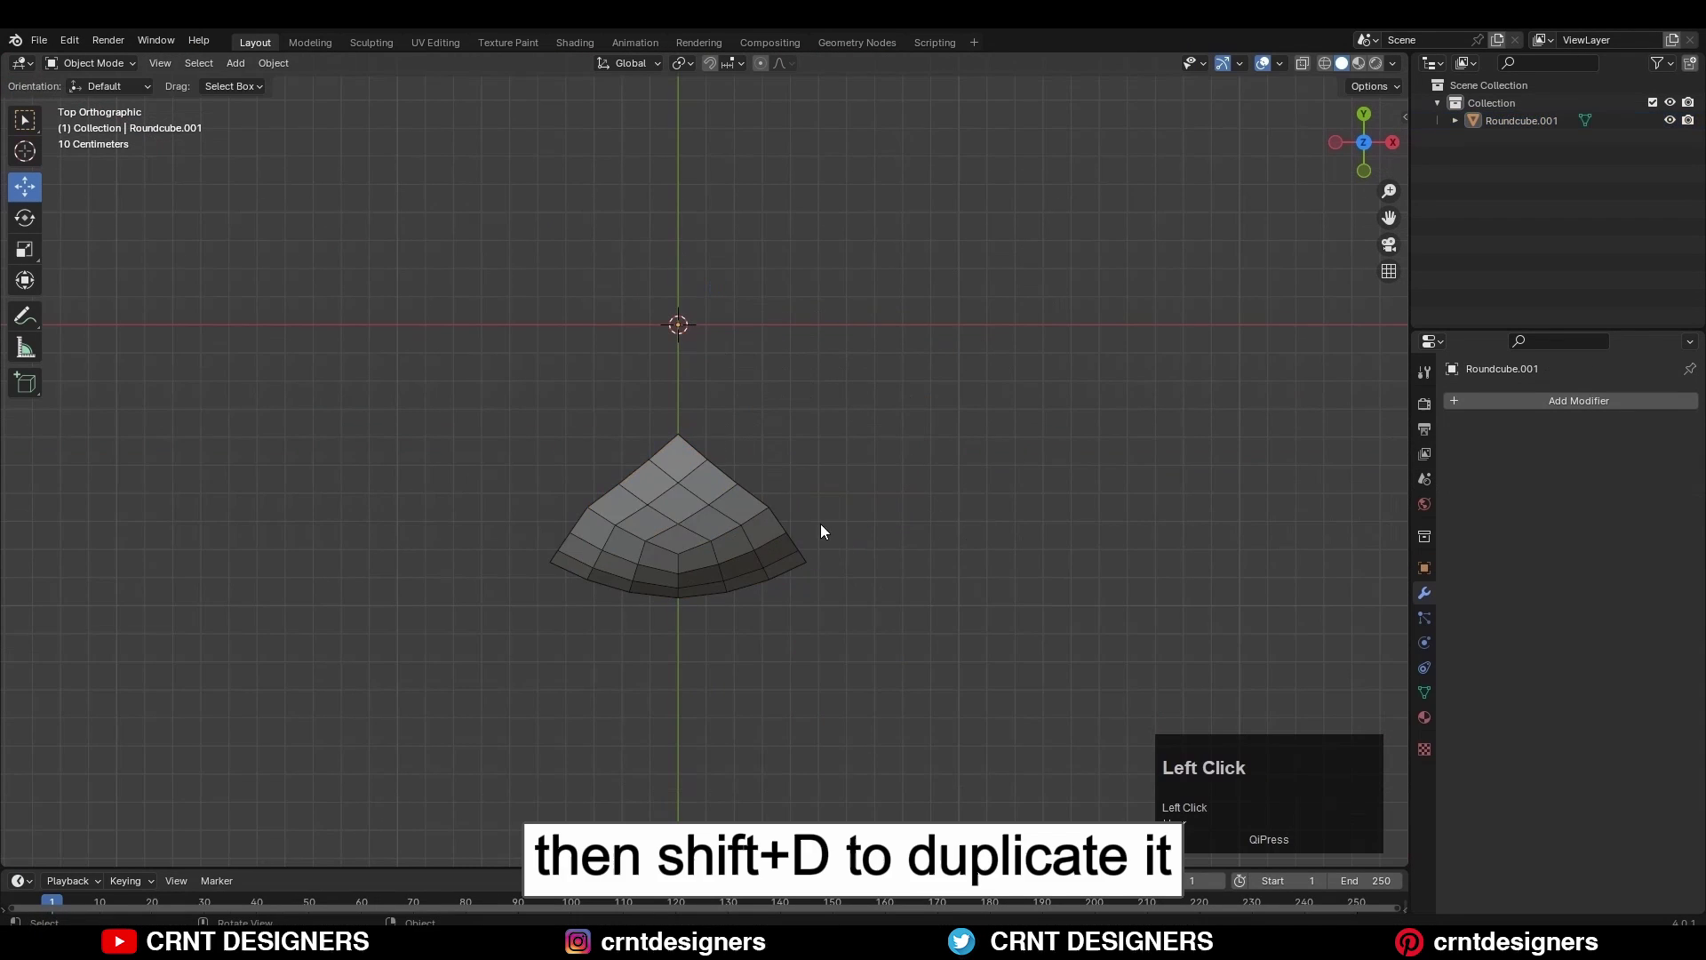
pyautogui.hotkey('shift', 'd')
pyautogui.rightClick(754, 364)
pyautogui.write('gx1')
pyautogui.press('Return')
# - Add a Subdivision modifier to the left patch
pyautogui.moveTo(1028, 525); pyautogui.dragTo(411, 372, button='middle')
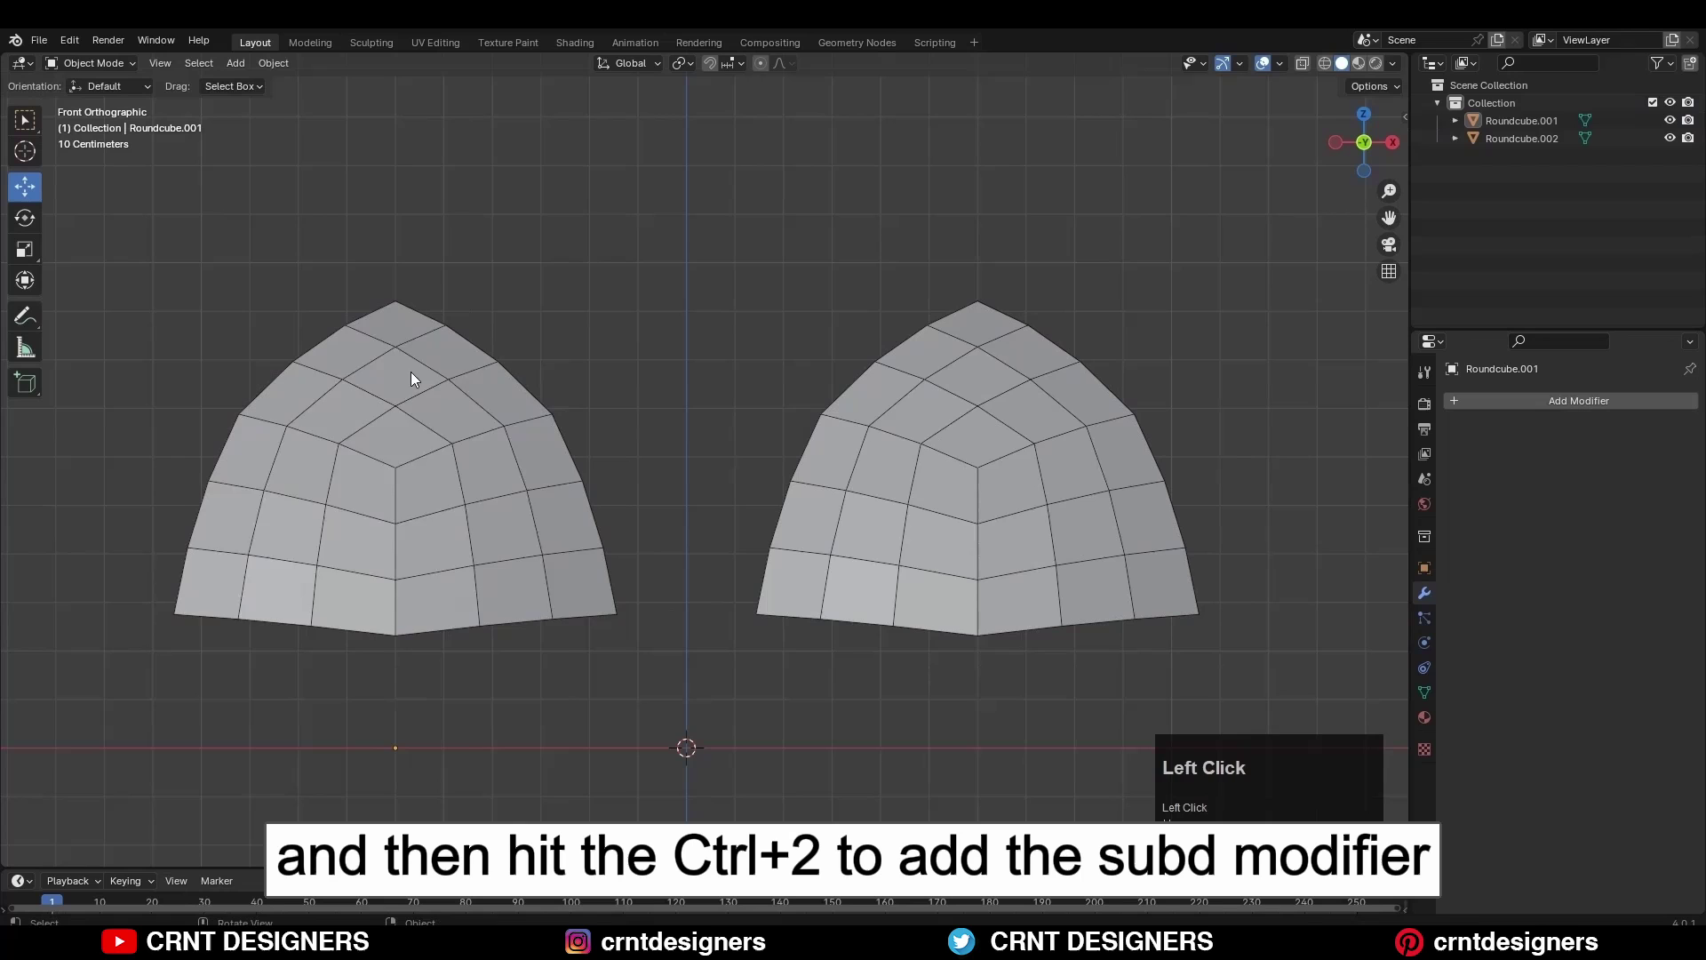
pyautogui.click(440, 349)
pyautogui.hotkey('ctrl', '2')
pyautogui.scroll(3, 583, 313)
pyautogui.moveTo(582, 312)
pyautogui.mouseDown(button='middle')
pyautogui.moveTo(517, 281)
pyautogui.moveTo(780, 433)
pyautogui.moveTo(535, 422)
pyautogui.mouseUp(button='middle')
pyautogui.click(350, 480)
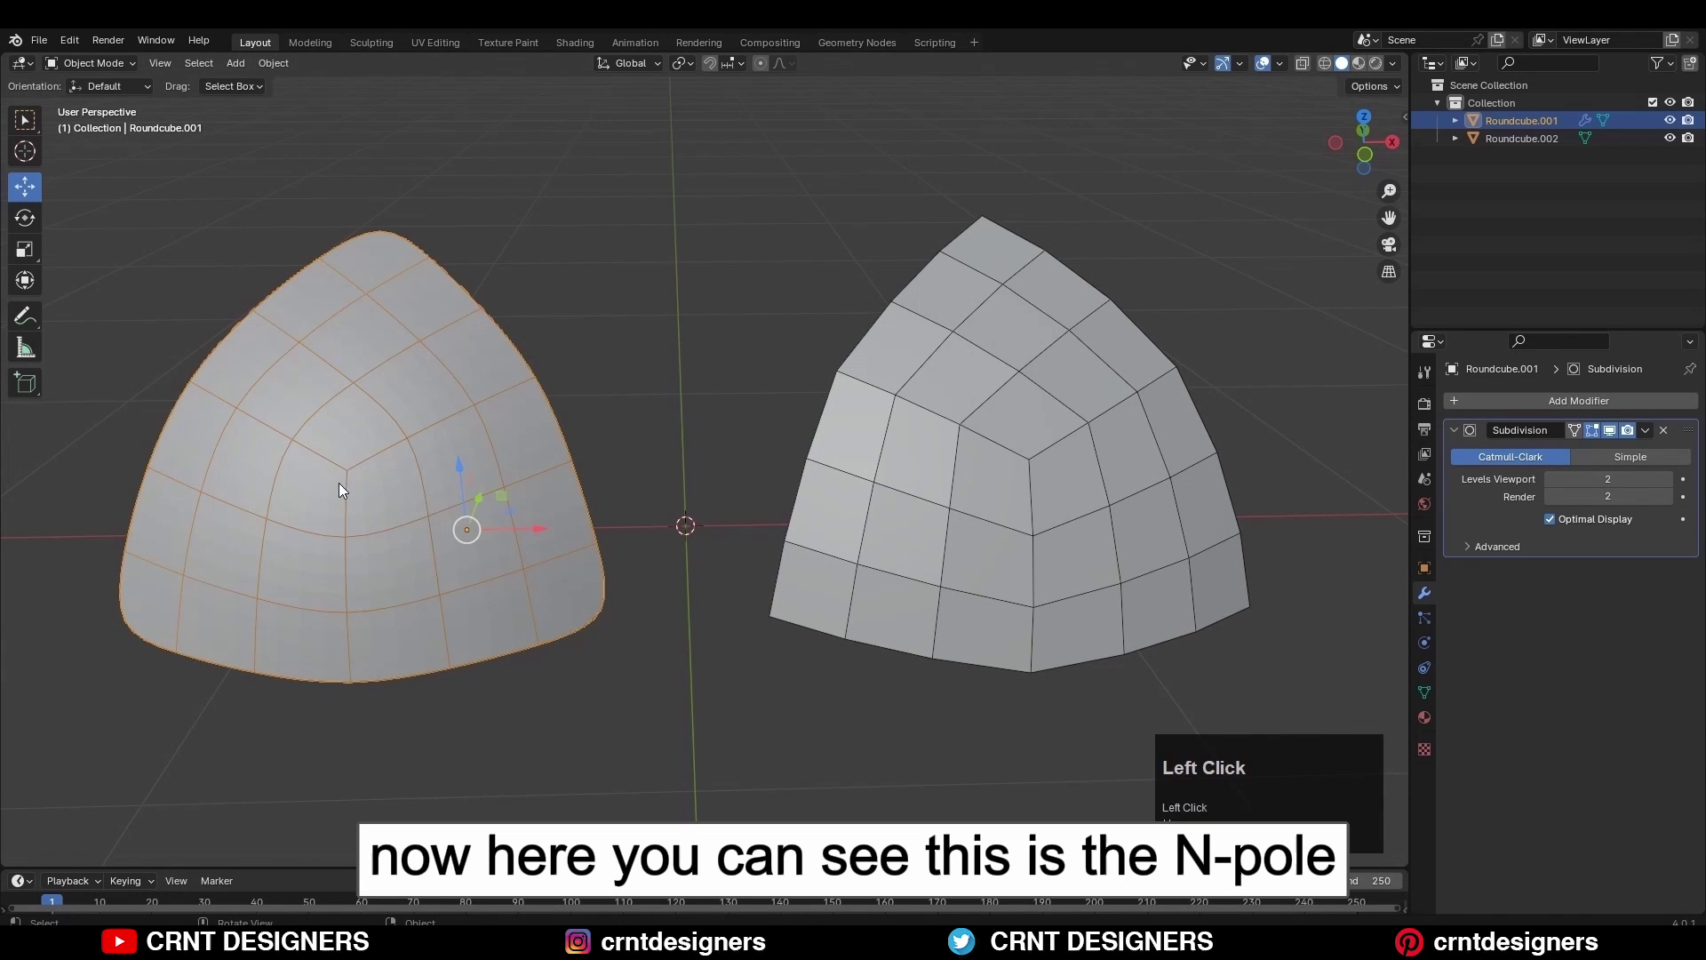
pyautogui.moveTo(374, 420); pyautogui.dragTo(724, 442, button='middle')
pyautogui.scroll(2, 584, 457)
# - Edit the left patch, turn off its edit-mode subdivision display, and select an edge at the pole
pyautogui.press('Tab')
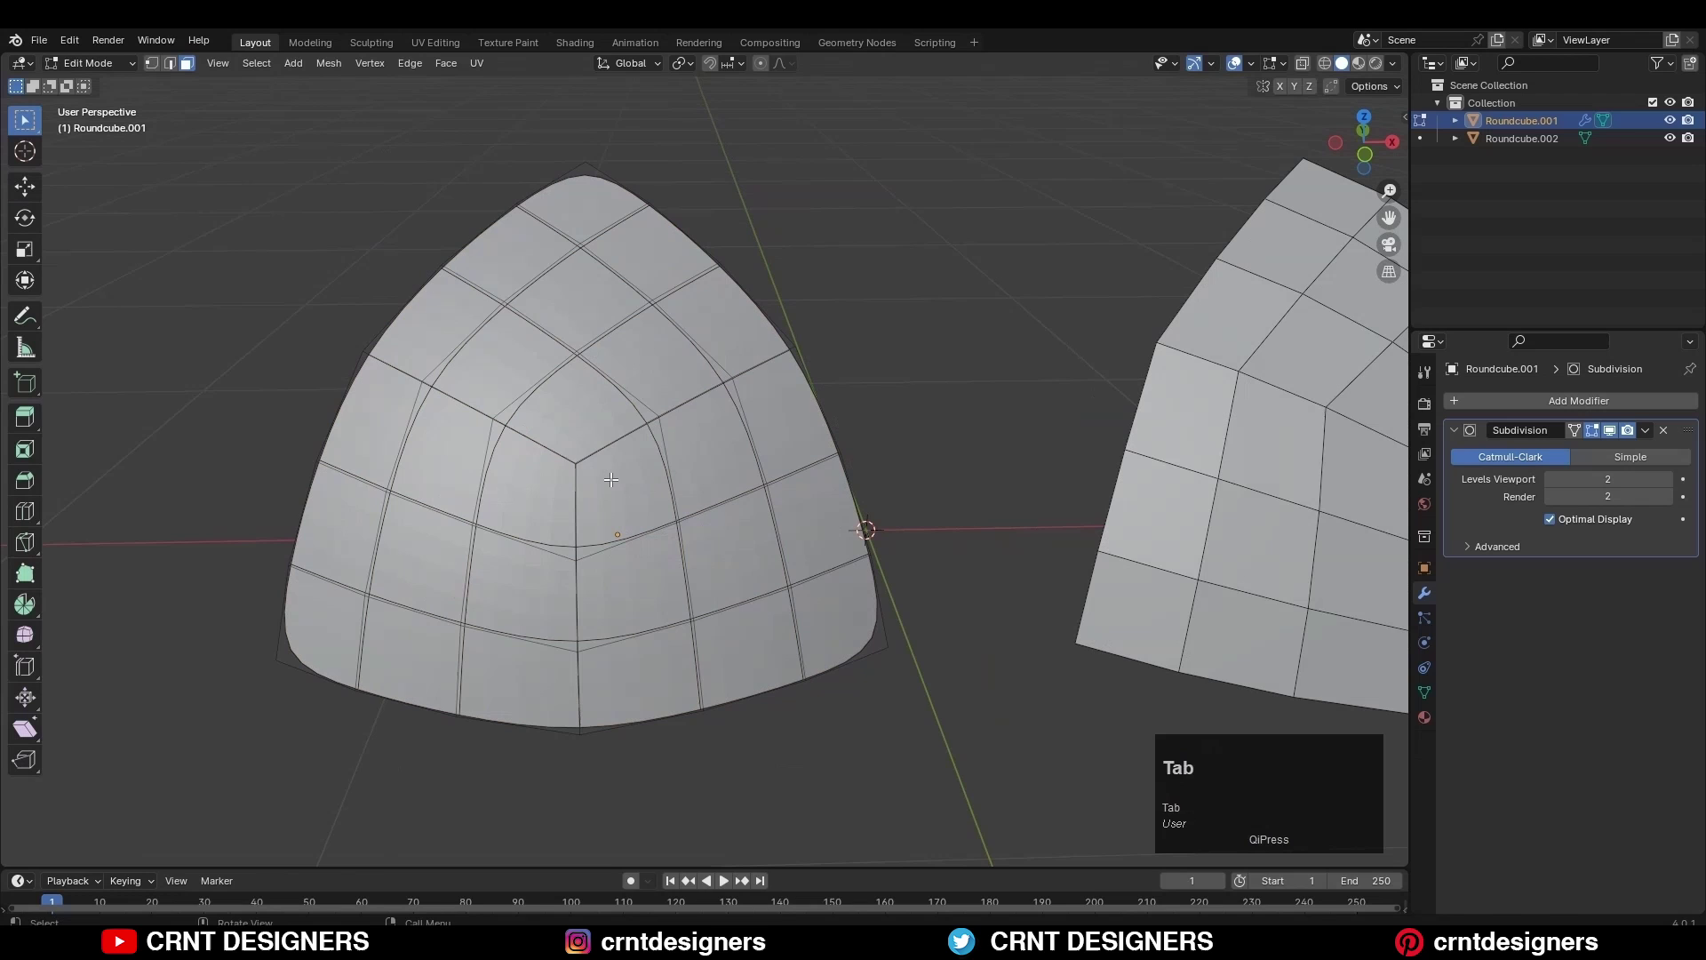
pyautogui.press('1')
pyautogui.moveTo(555, 437); pyautogui.dragTo(607, 510)
pyautogui.click(1592, 429)
pyautogui.press('Tab')
pyautogui.press('Tab')
pyautogui.scroll(-3, 1032, 415)
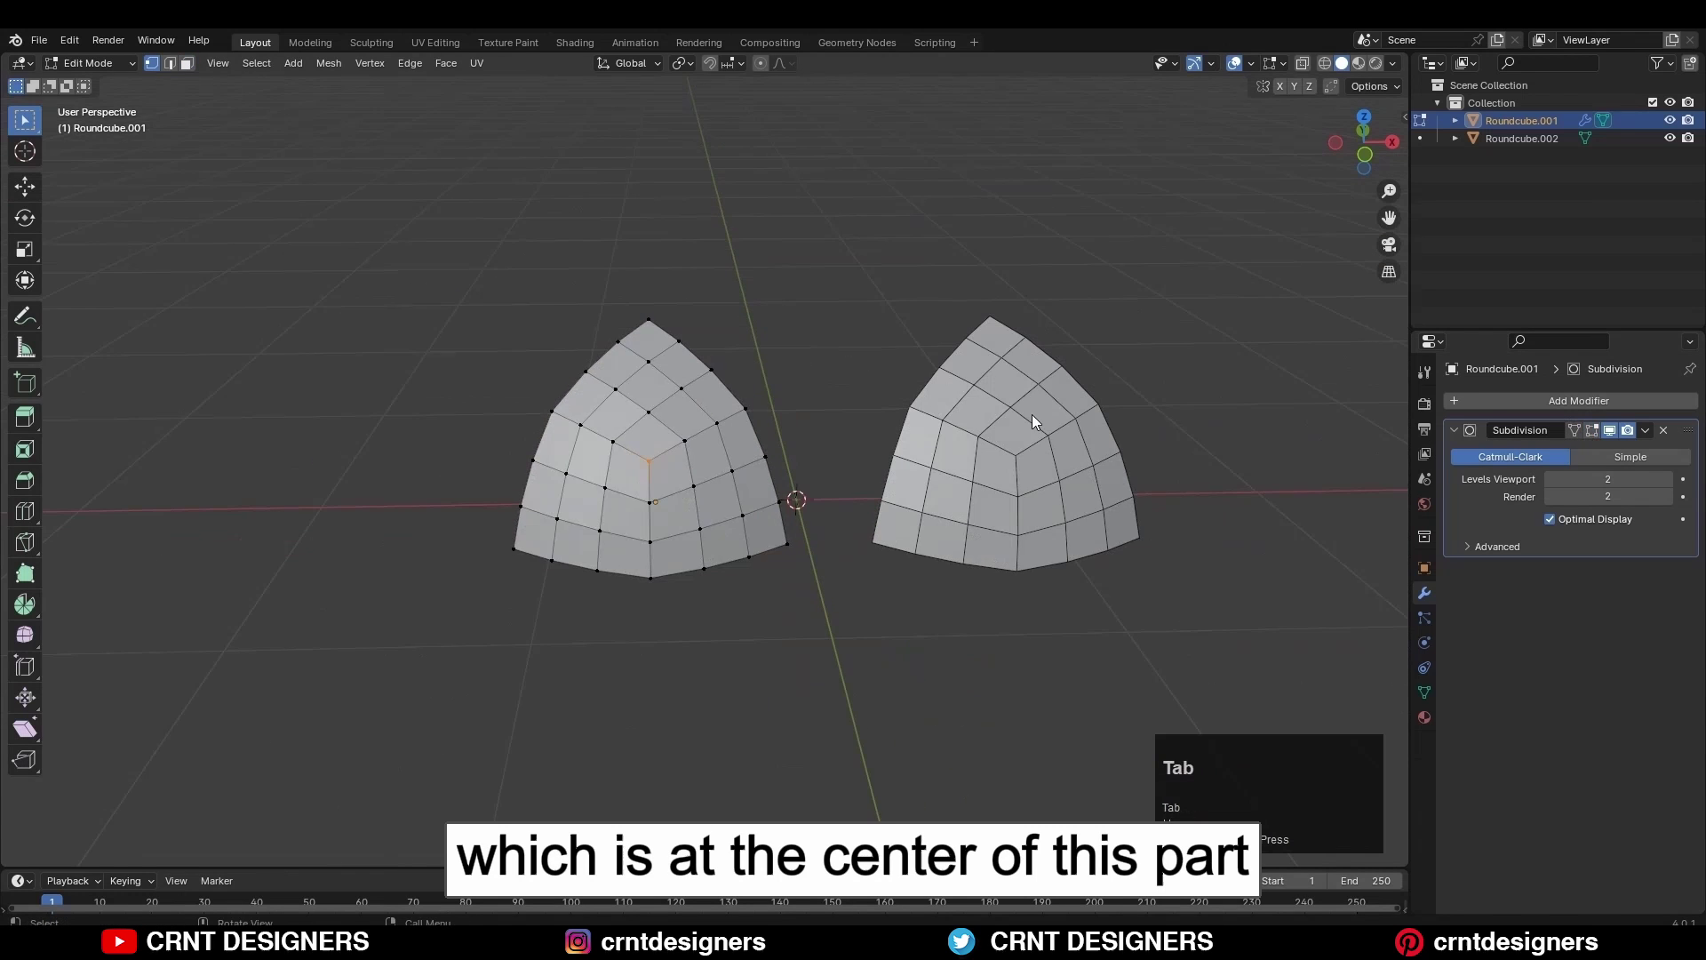
pyautogui.scroll(3, 1033, 414)
pyautogui.press('2')
pyautogui.click(399, 469)
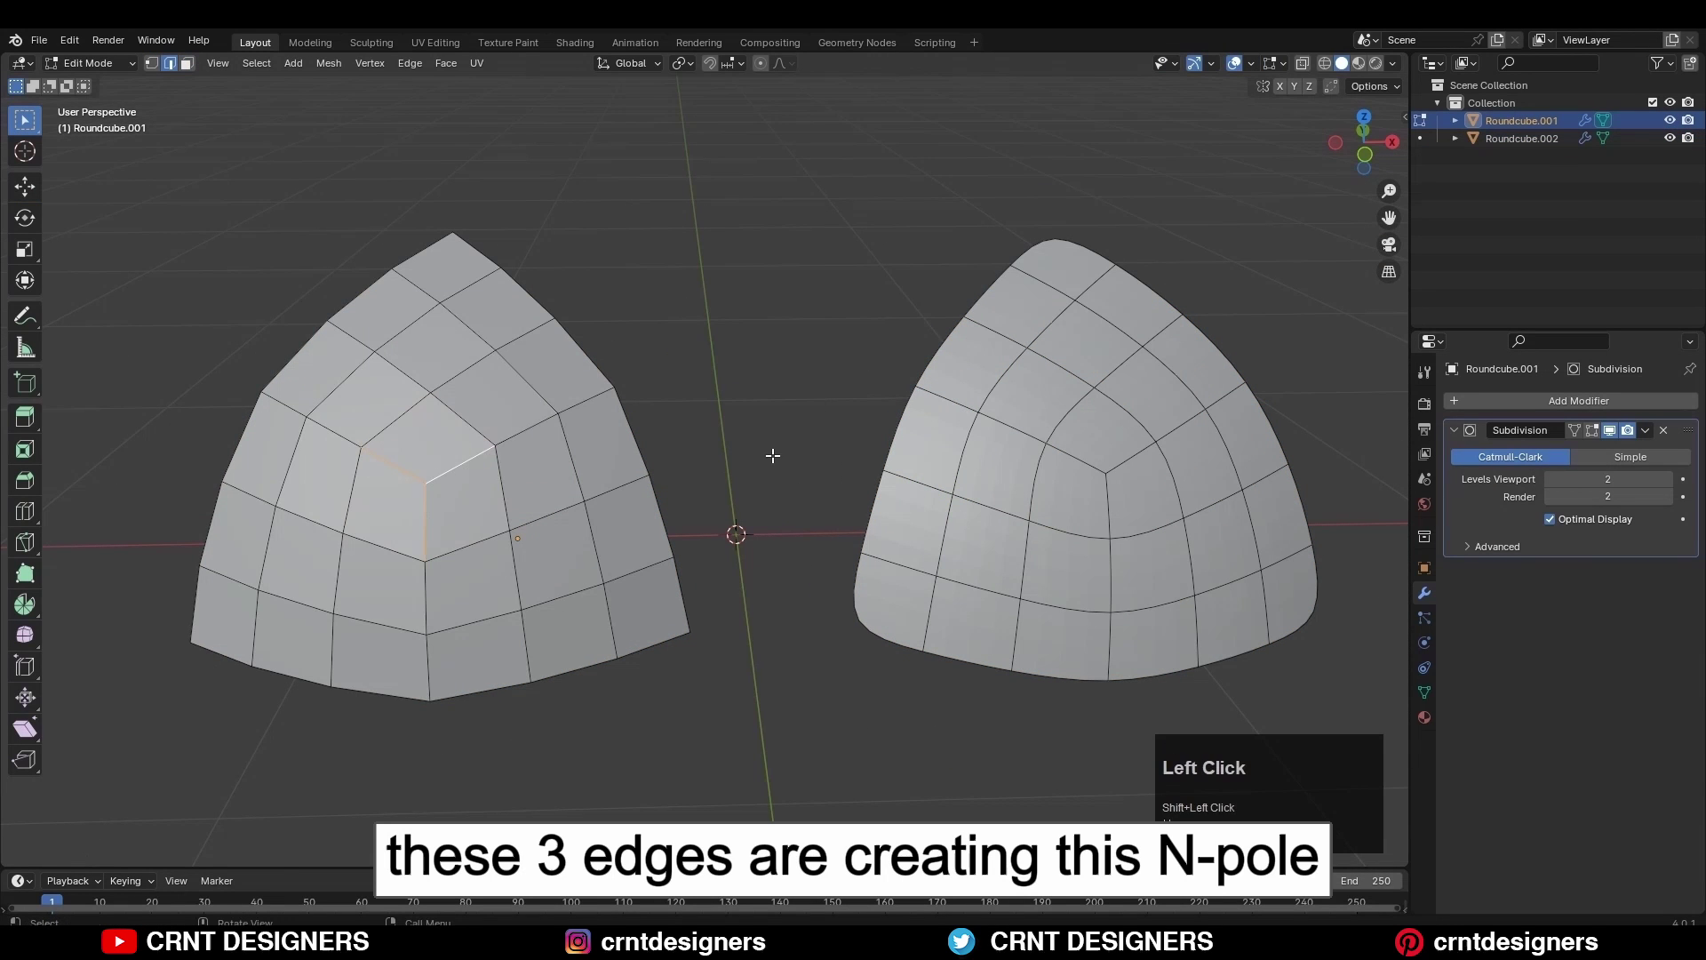
pyautogui.press('1')
pyautogui.press('Tab')
pyautogui.press('Tab')
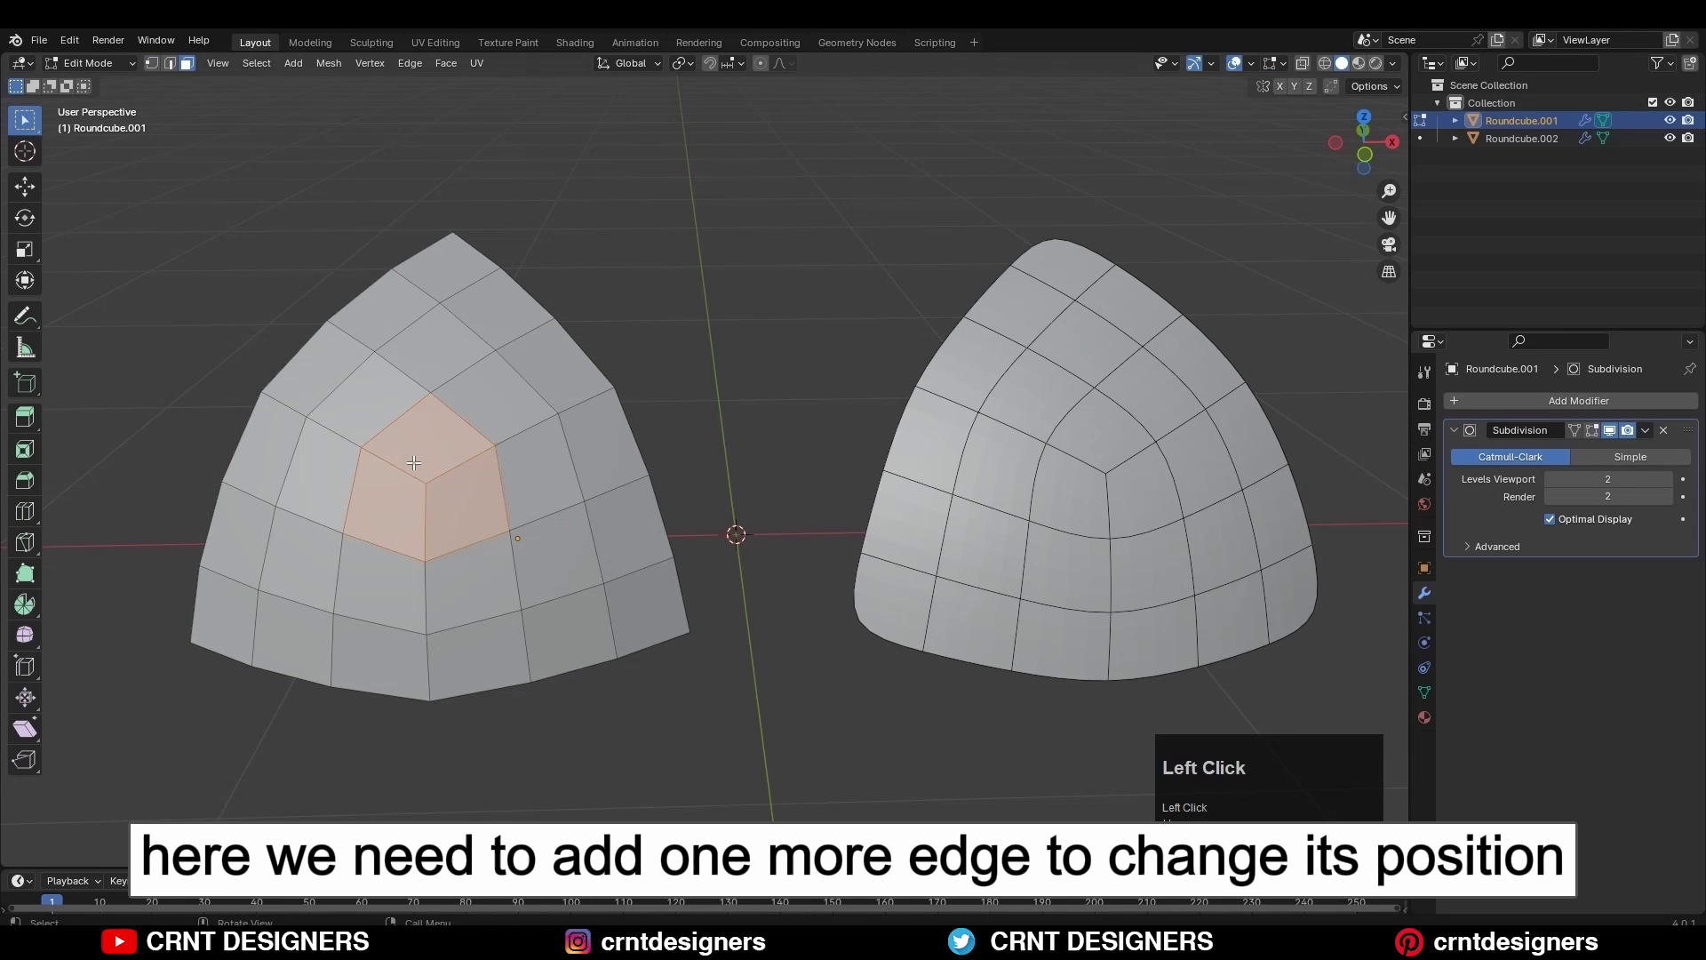
# - Edit the right patch, knife-cut new edges across it, and dissolve the selected edges
pyautogui.press('Tab')
pyautogui.click(1066, 440)
pyautogui.scroll(3, 1050, 337)
pyautogui.press('Tab')
pyautogui.click(78, 557)
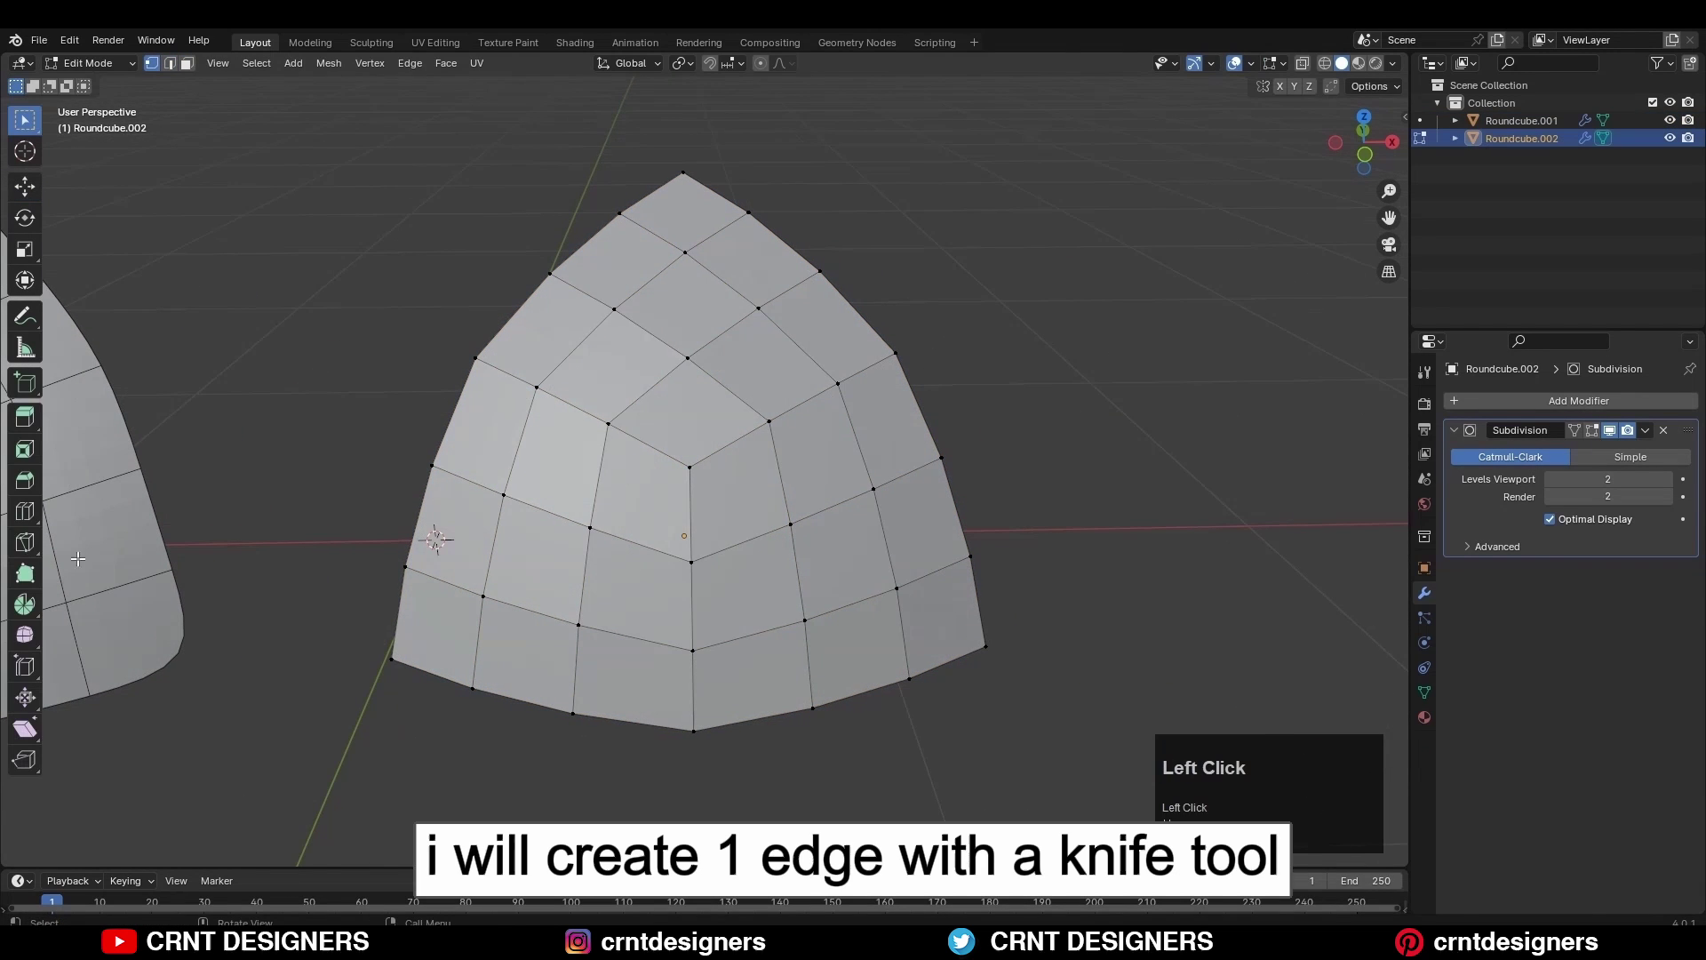
pyautogui.press('Return')
pyautogui.click(608, 470)
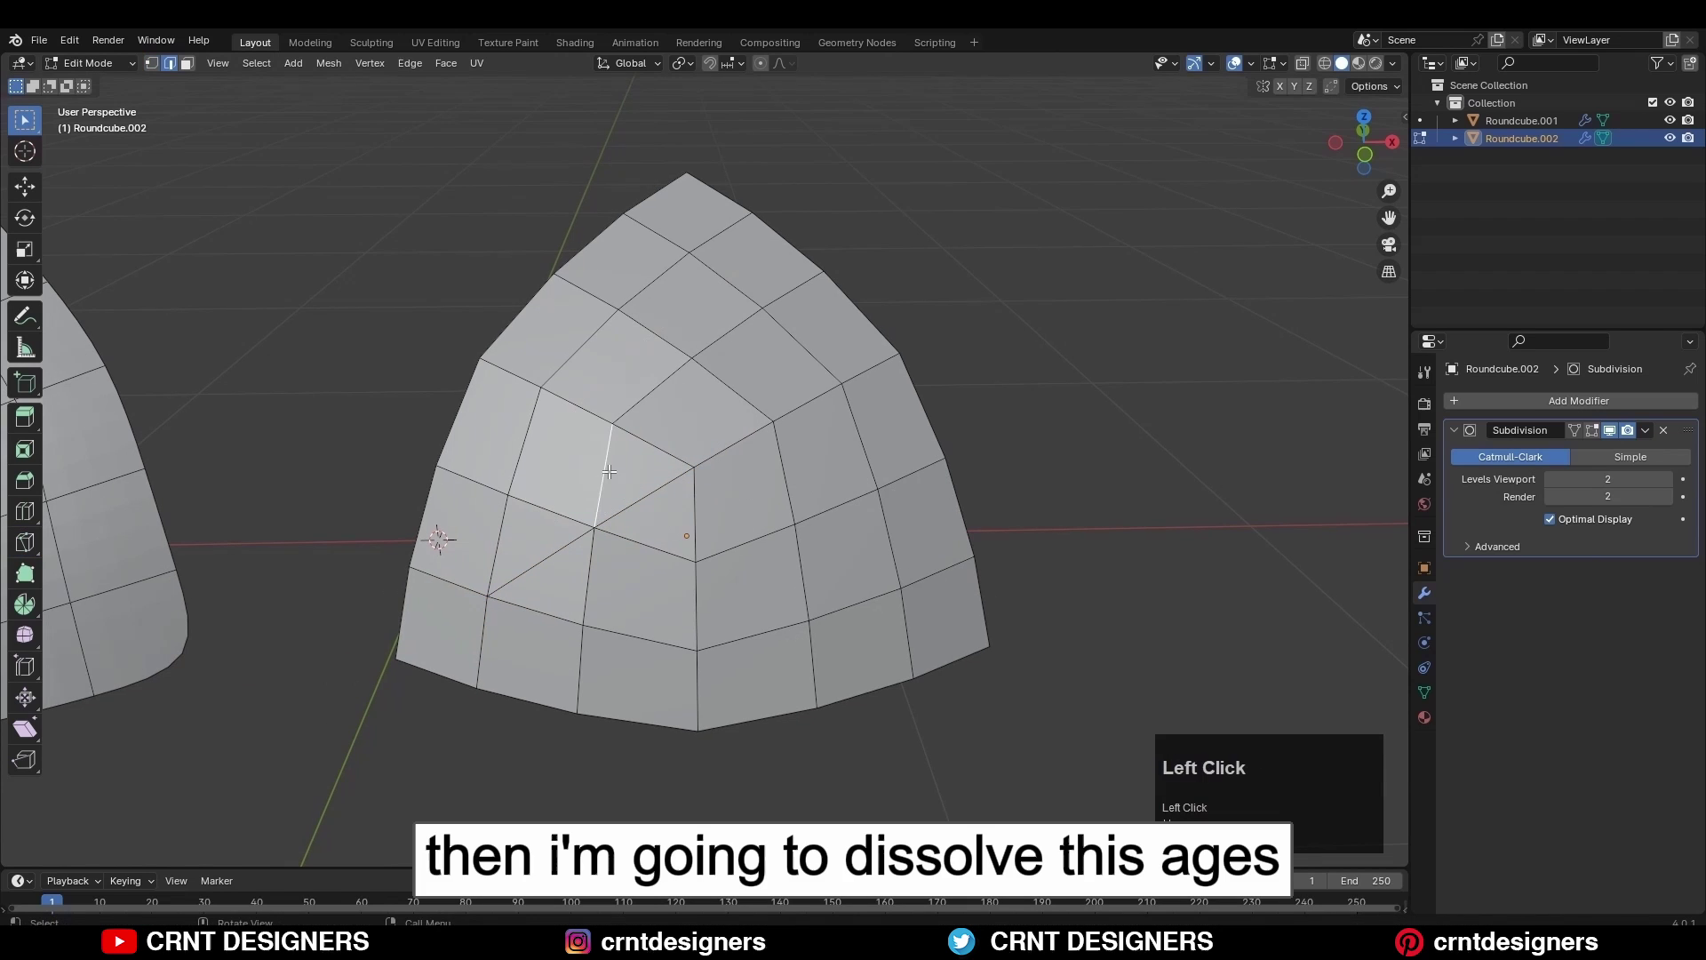
pyautogui.hotkey('ctrl', 'x')
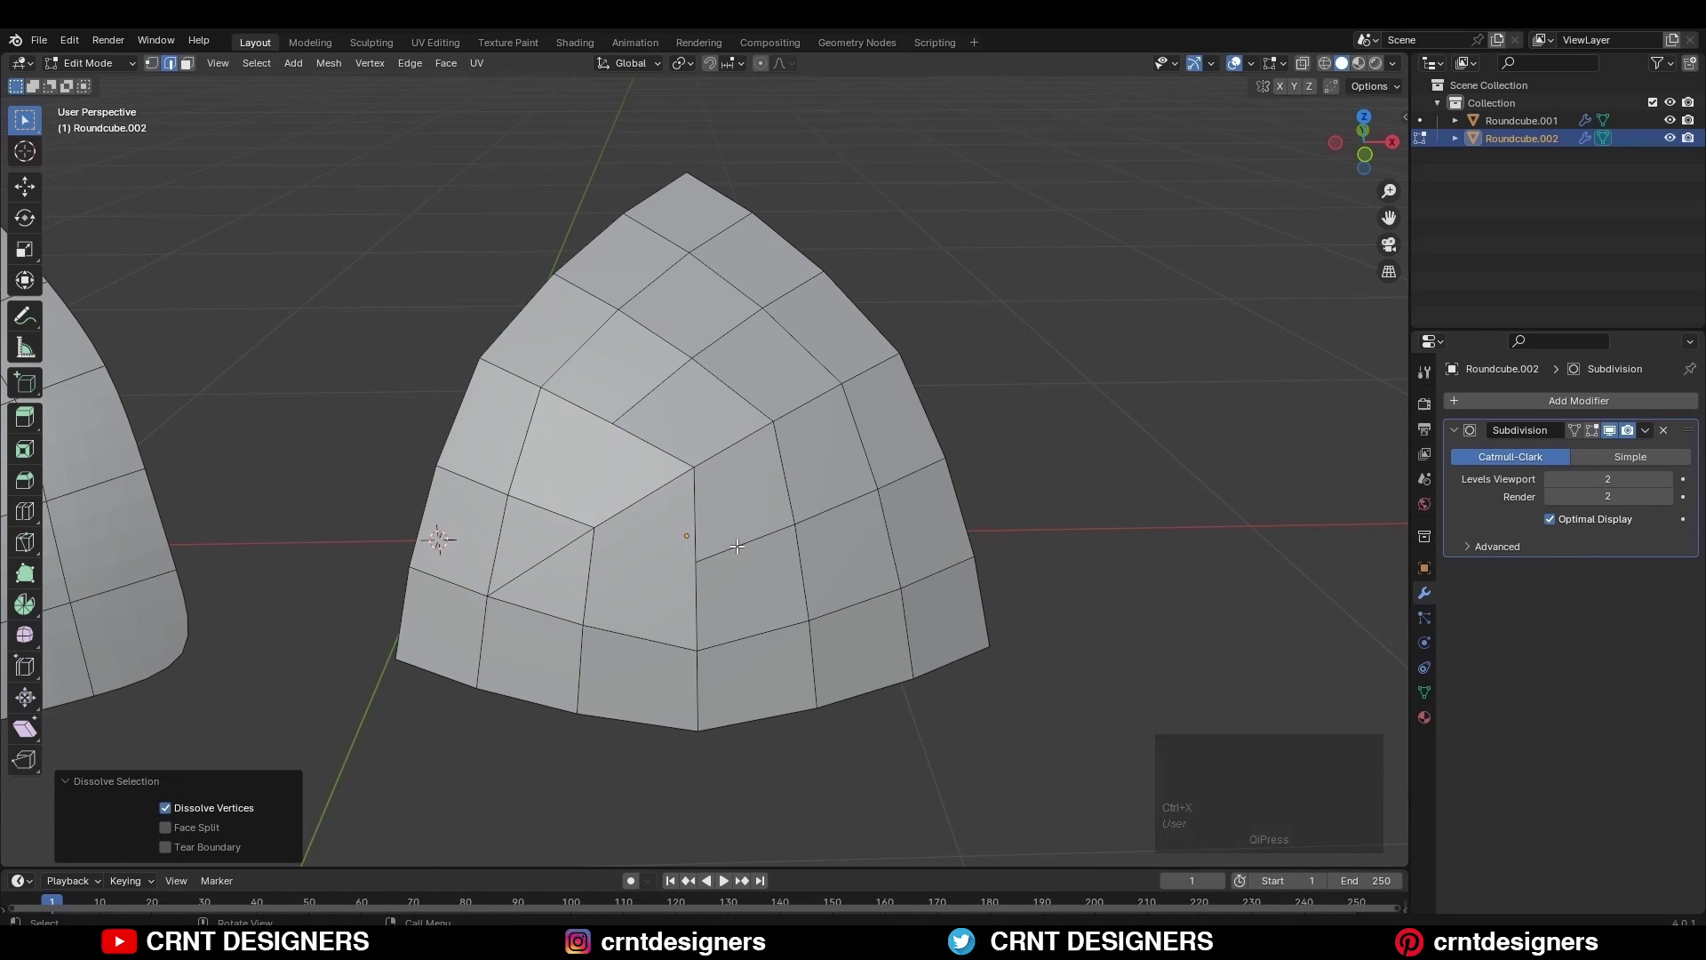
# - Subdivide an edge and connect the new vertex to its neighbour
pyautogui.hotkey('ctrl', 'r')
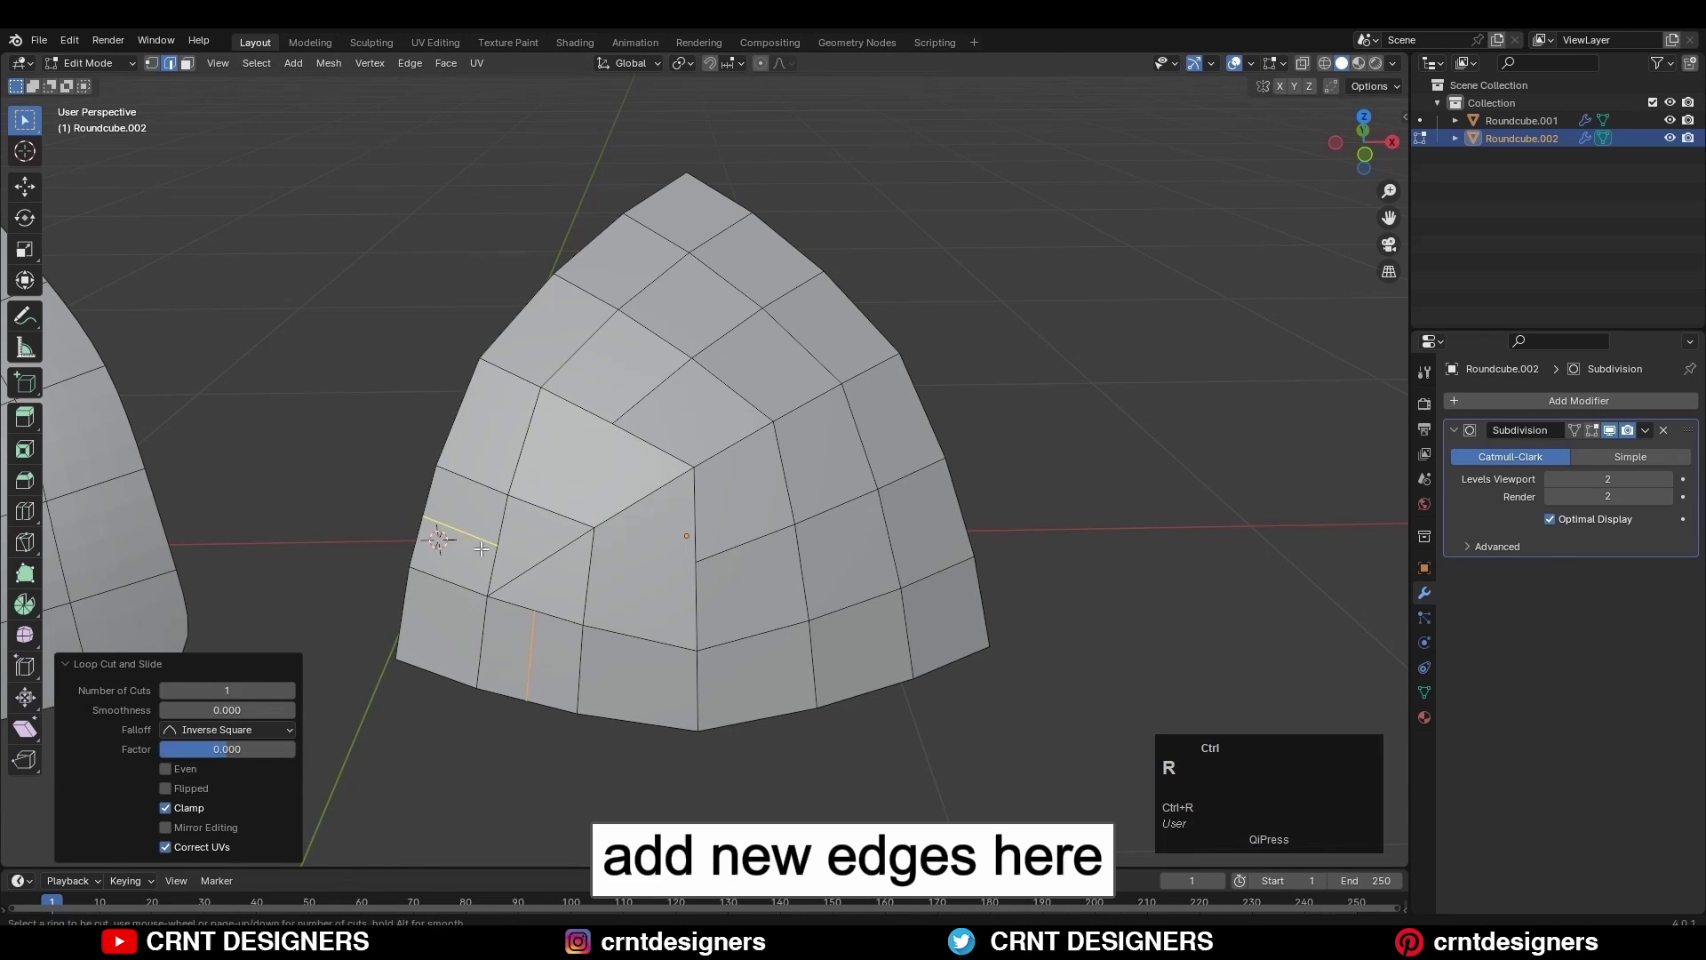
pyautogui.press('1')
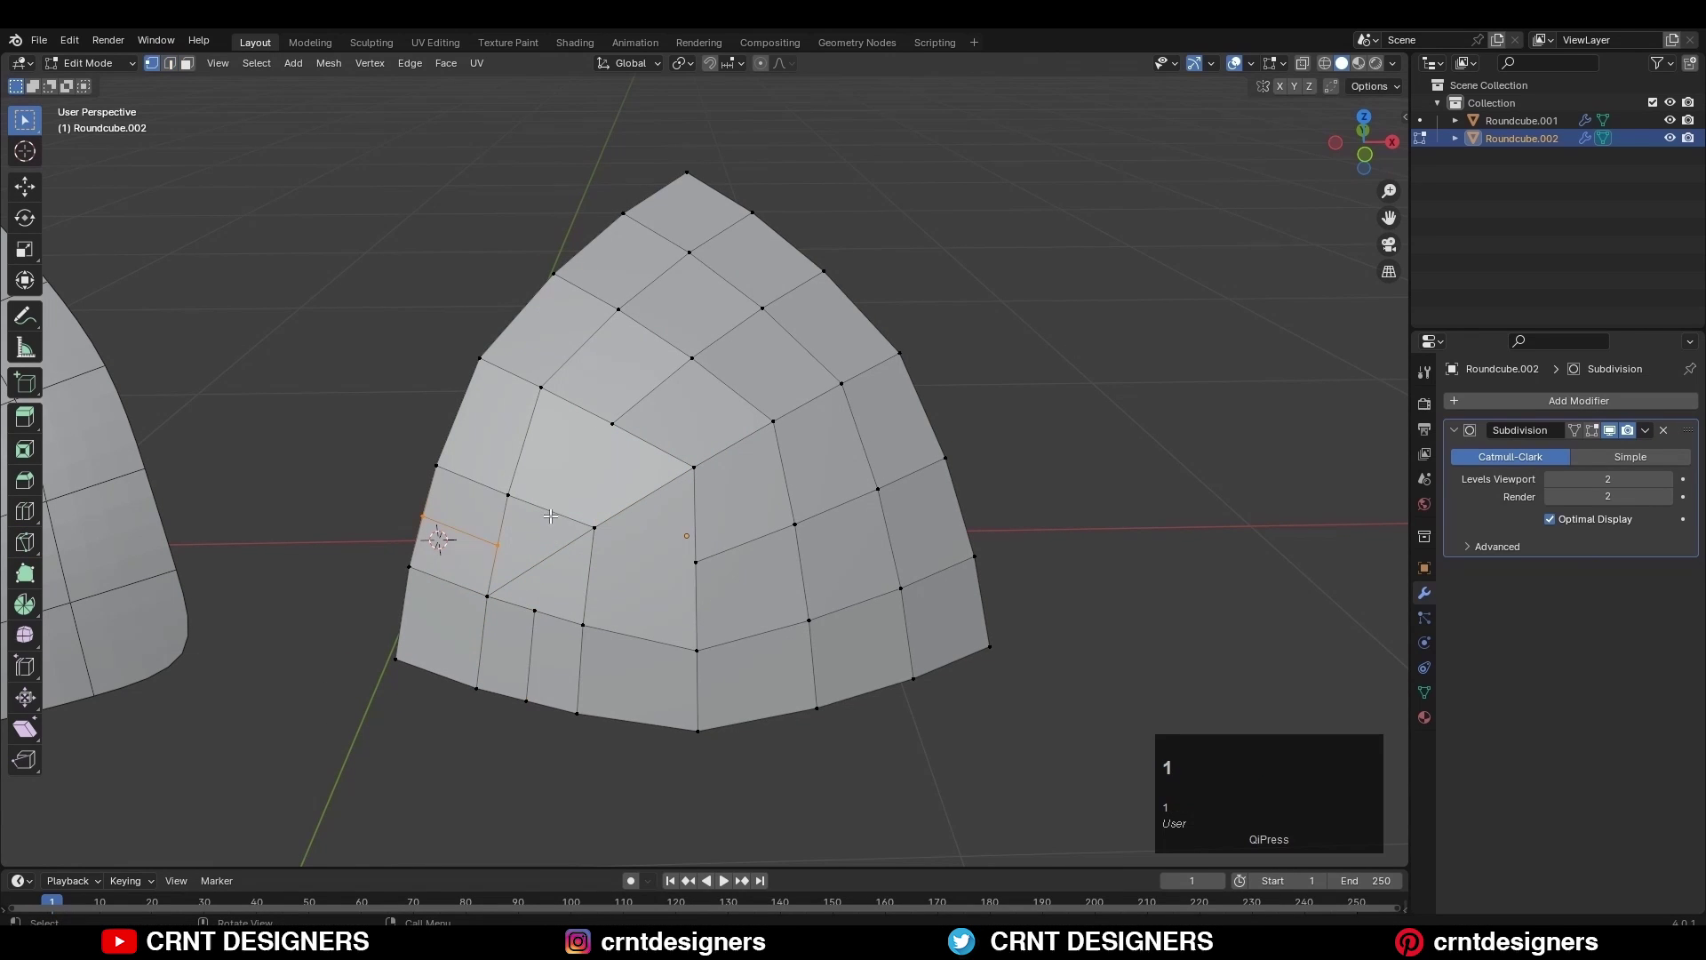
pyautogui.press('2')
pyautogui.keyDown('shift'); pyautogui.click(551, 515); pyautogui.keyUp('shift')
pyautogui.rightClick(551, 513)
pyautogui.click(550, 448)
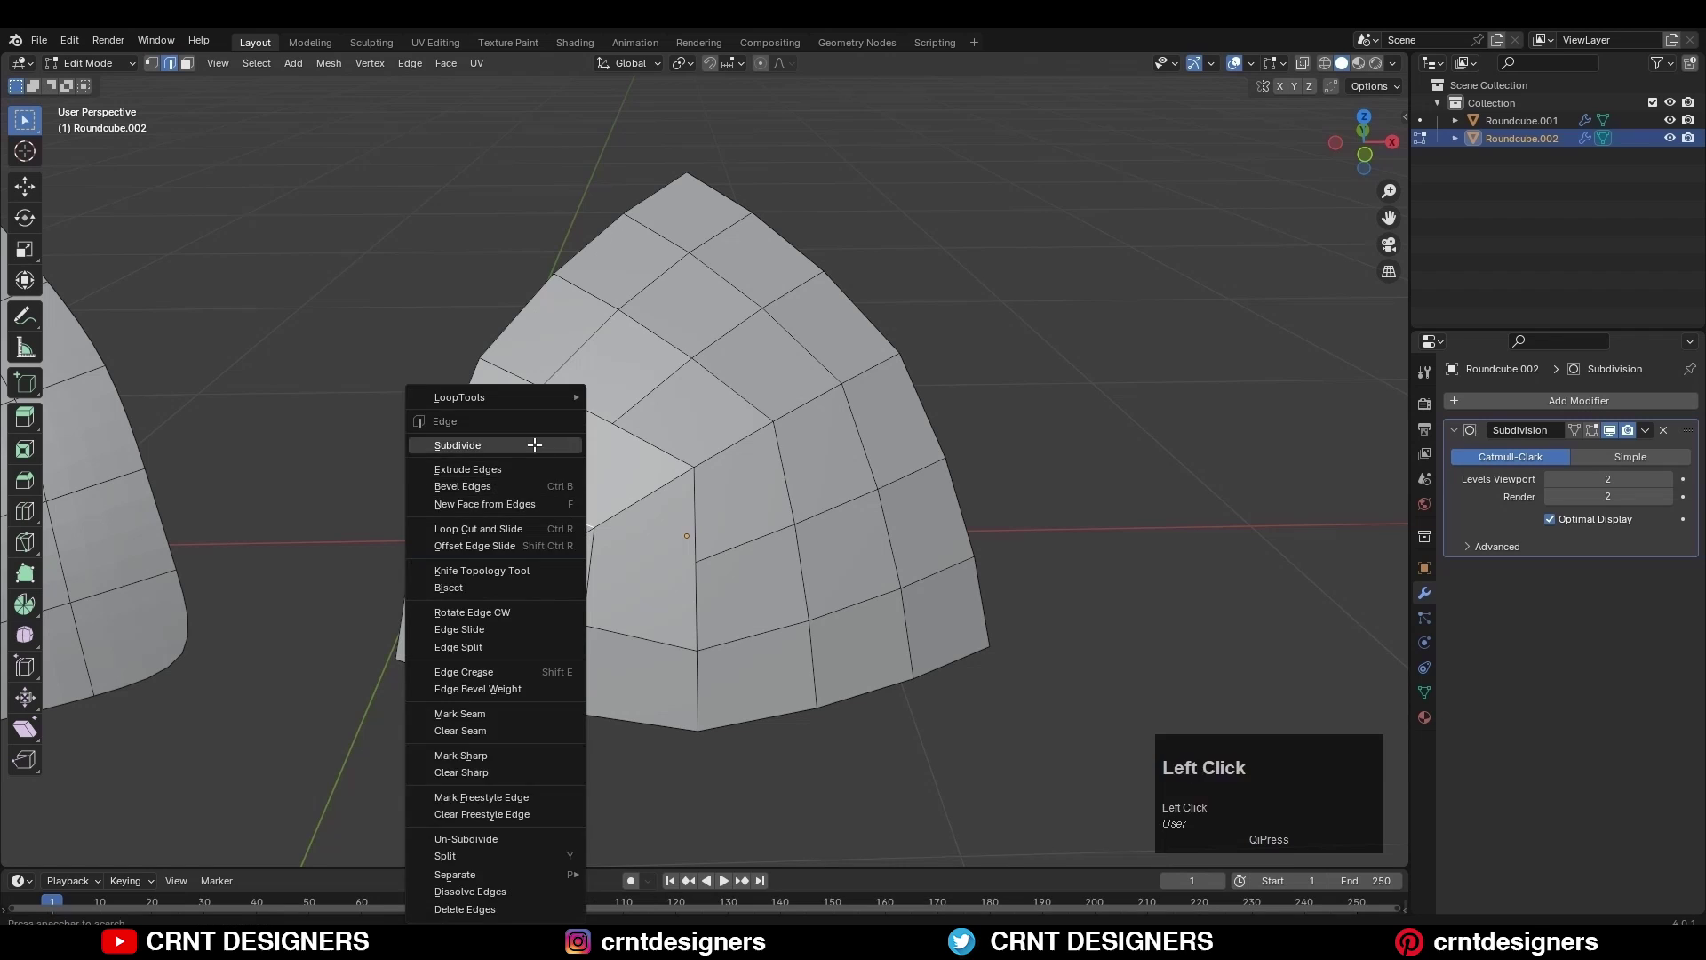
pyautogui.press('1')
pyautogui.rightClick(591, 461)
pyautogui.click(571, 558)
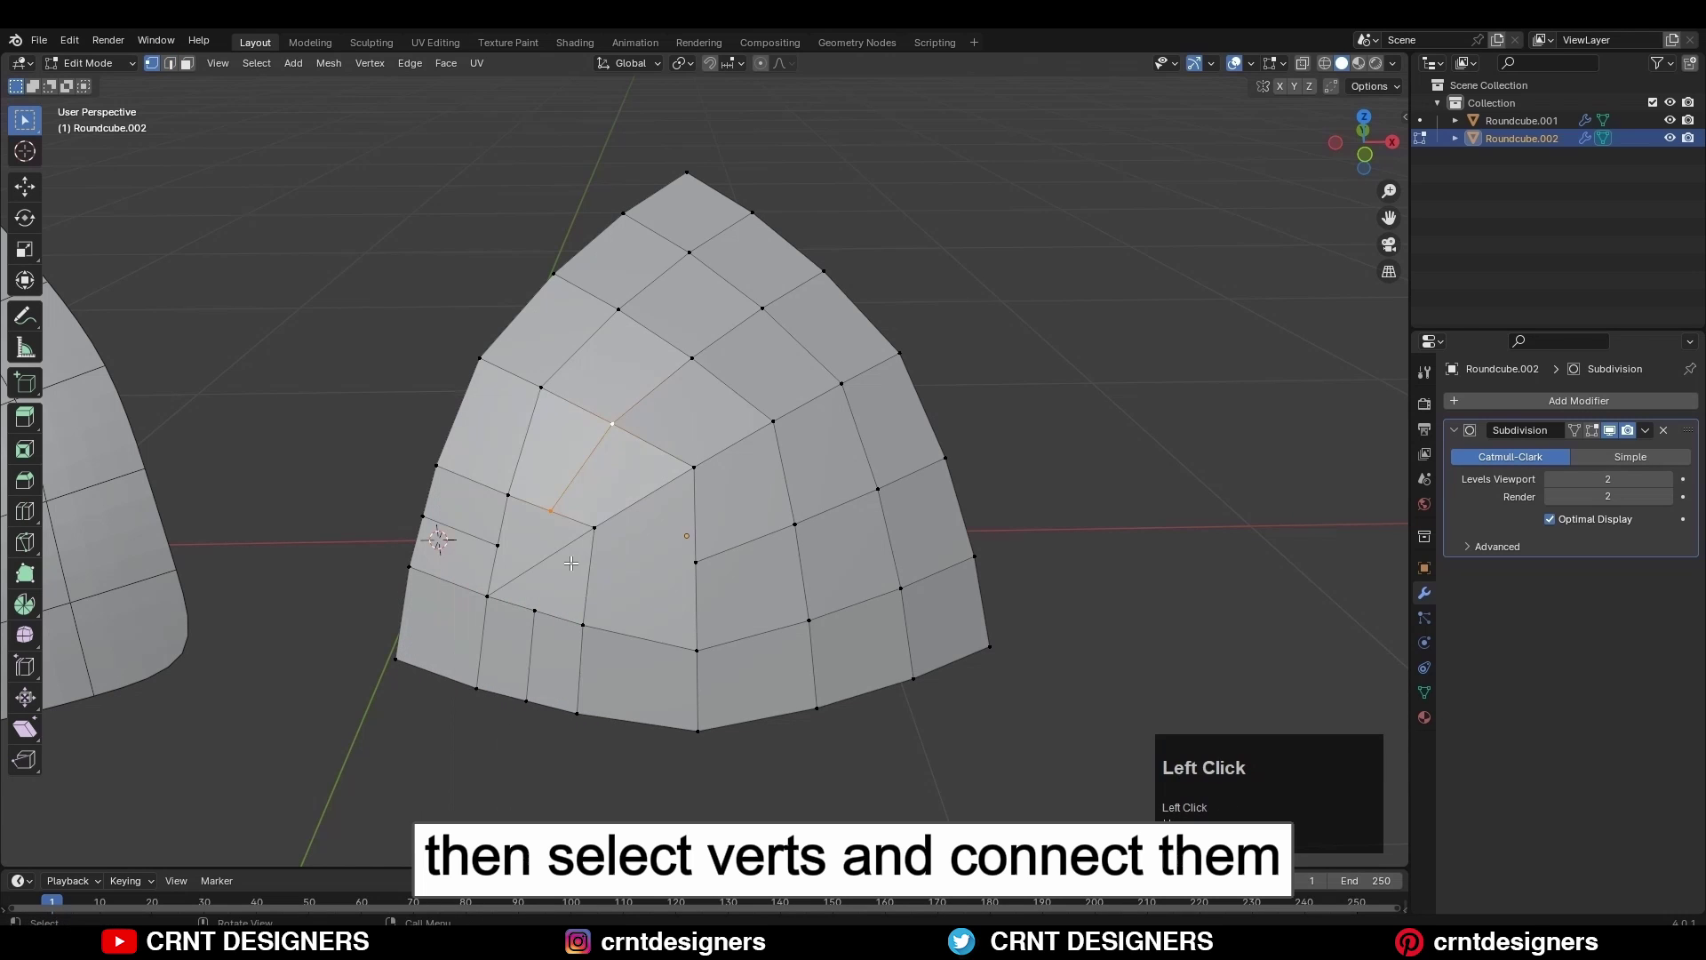
# - Connect further vertex pairs across the patch
pyautogui.rightClick(542, 609)
pyautogui.click(552, 408)
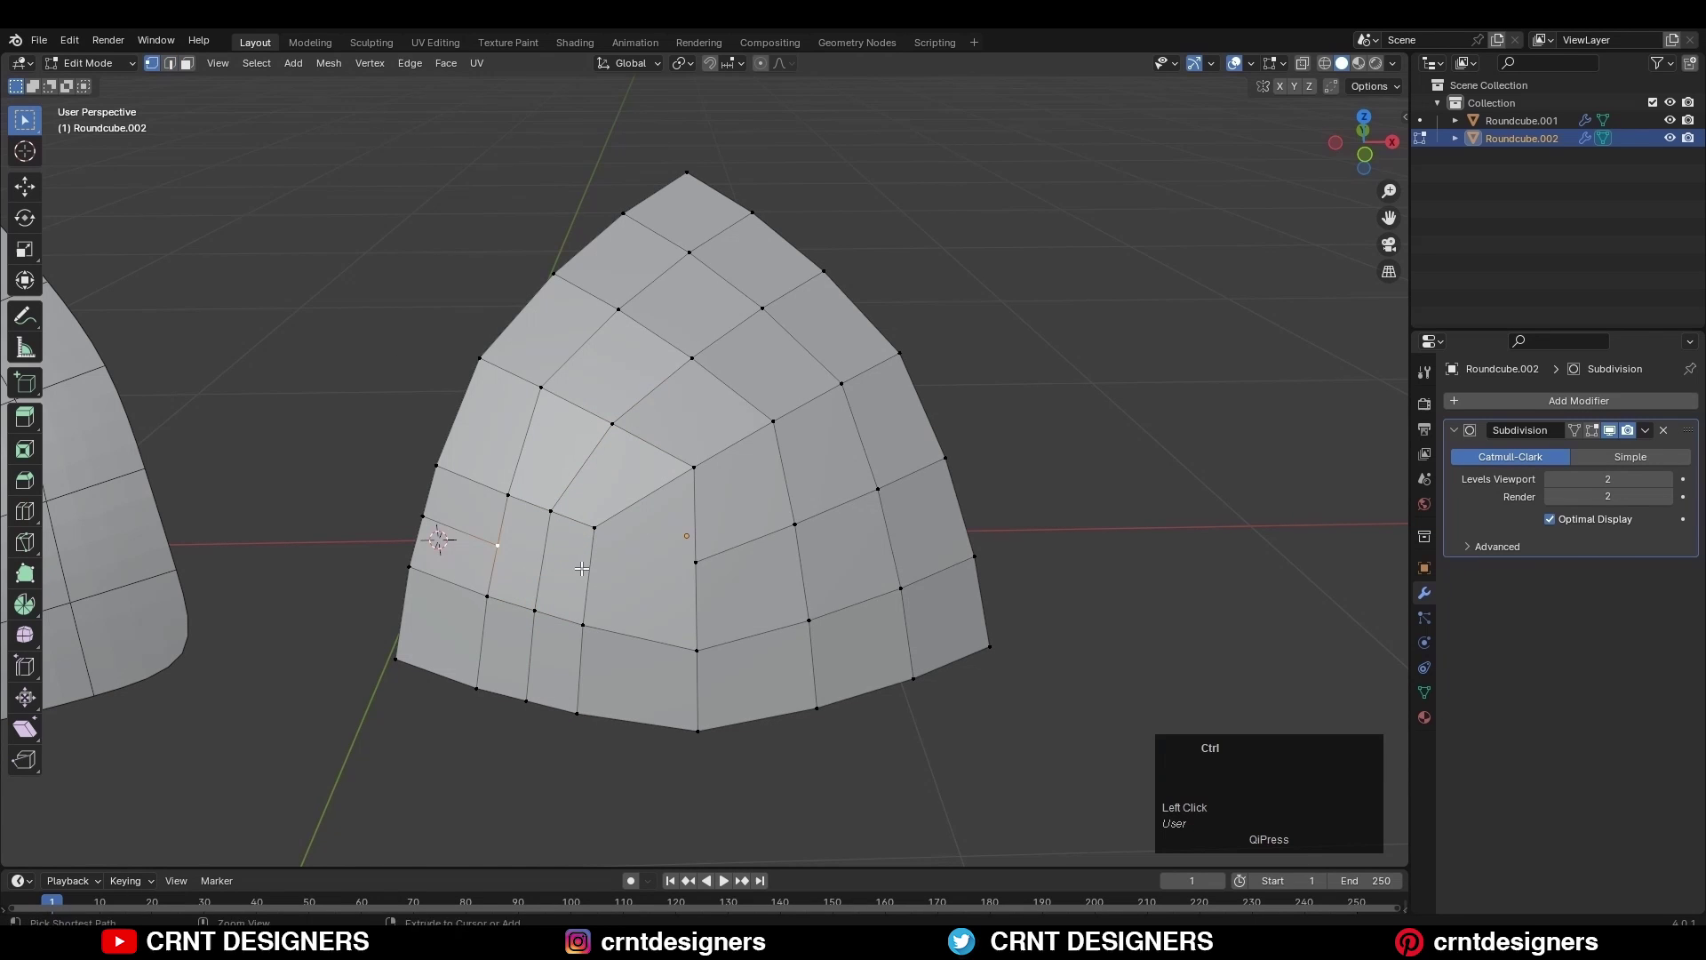
pyautogui.rightClick(581, 568)
pyautogui.click(540, 545)
pyautogui.rightClick(625, 575)
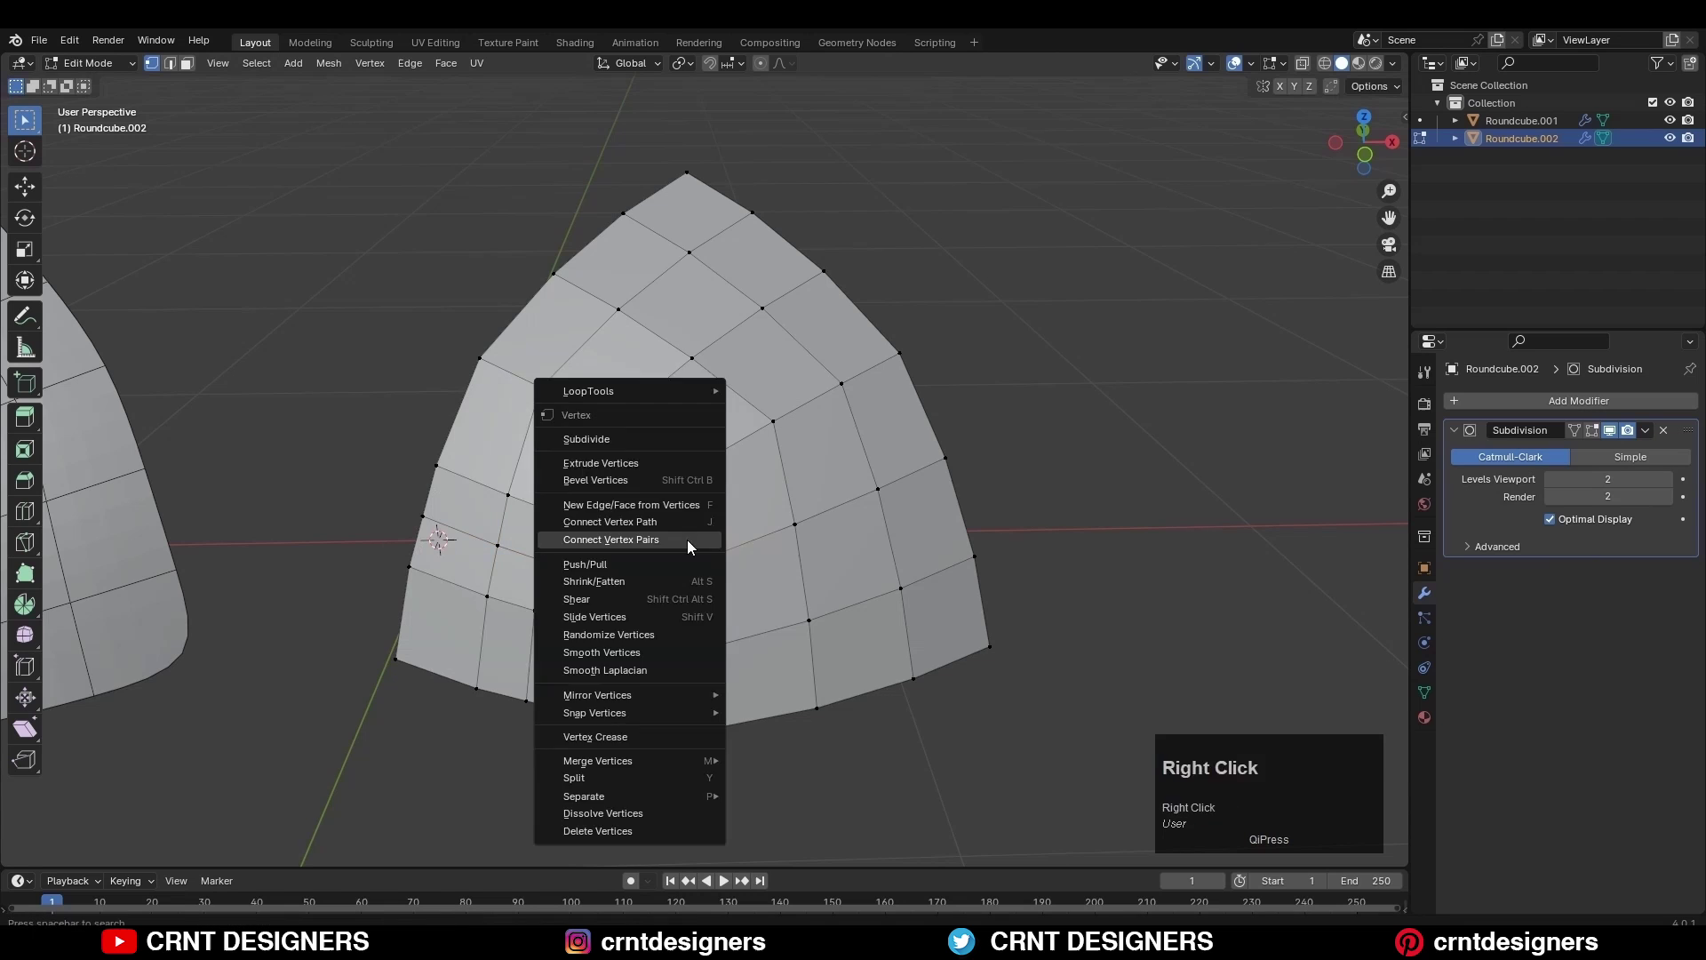
pyautogui.click(947, 480)
# - Dissolve the leftover edge loops to complete the rerouted pole
pyautogui.press('2')
pyautogui.keyDown('alt'); pyautogui.click(549, 537); pyautogui.keyUp('alt')
pyautogui.hotkey('ctrl', 'x')
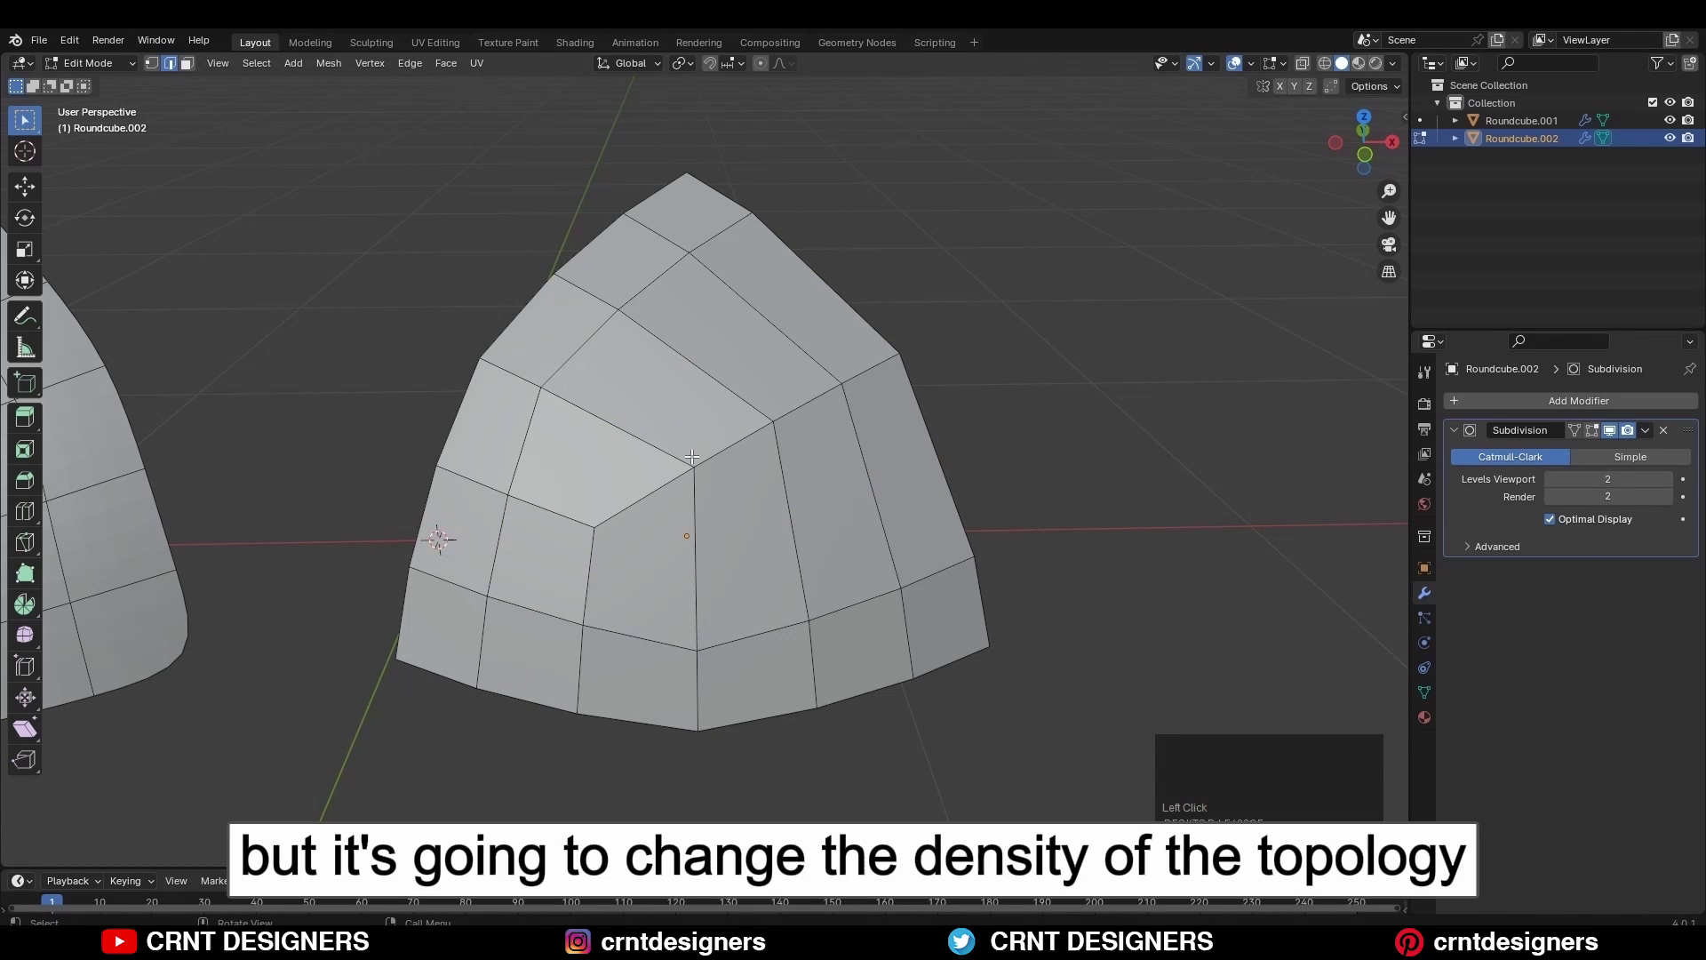
pyautogui.moveTo(1064, 437); pyautogui.dragTo(702, 520, button='middle')
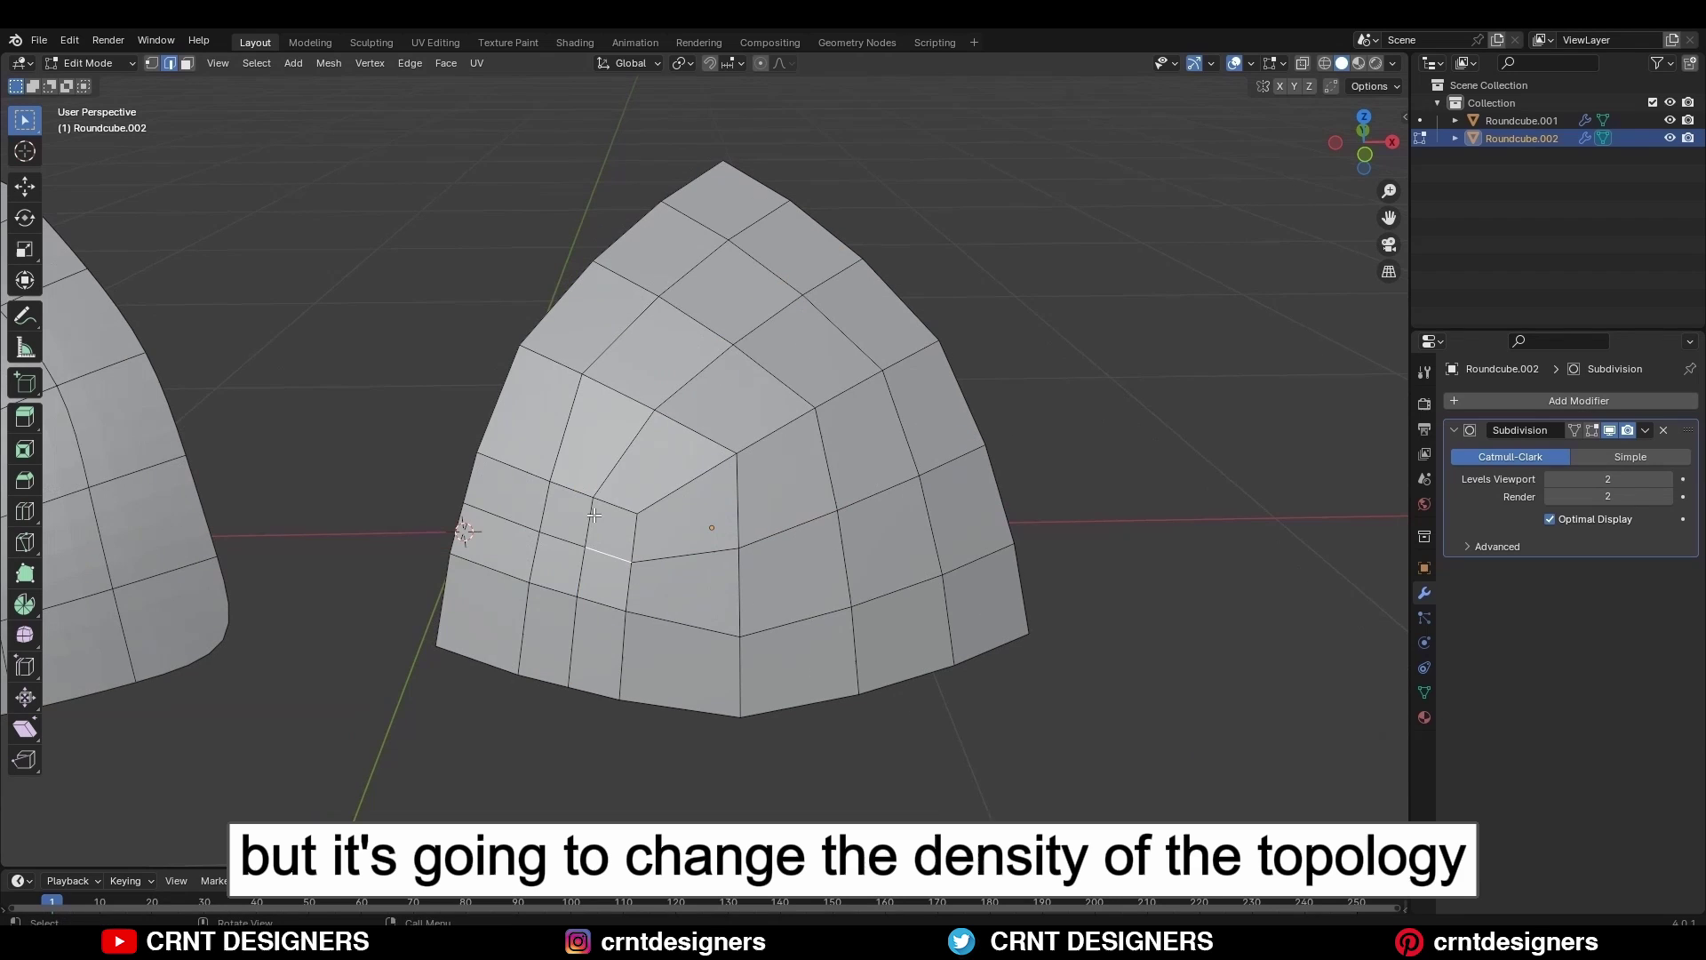
# - Leave Edit Mode, frame both patches, and open Roundcube.002 in Edit Mode
pyautogui.press('Tab')
pyautogui.click(1051, 410)
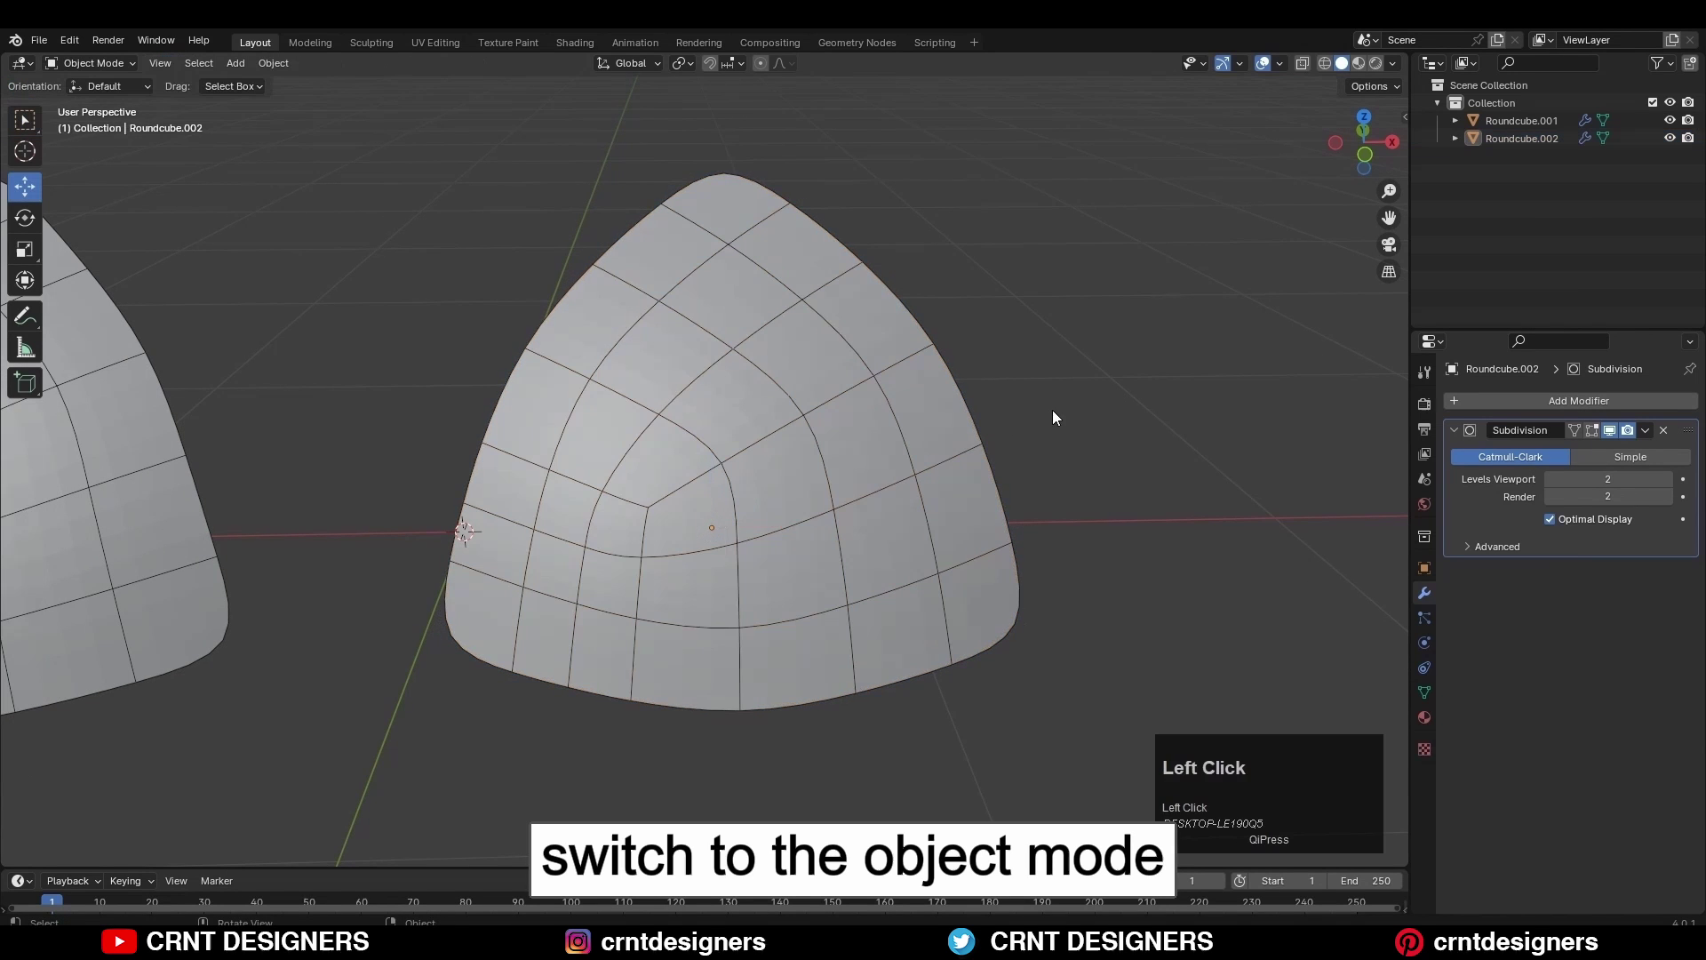
pyautogui.scroll(-2, 1032, 422)
pyautogui.moveTo(1033, 425)
pyautogui.keyDown('shift'); pyautogui.mouseDown(button='middle')
pyautogui.moveTo(889, 424)
pyautogui.moveTo(936, 430)
pyautogui.moveTo(827, 539)
pyautogui.mouseUp(button='middle'); pyautogui.keyUp('shift')
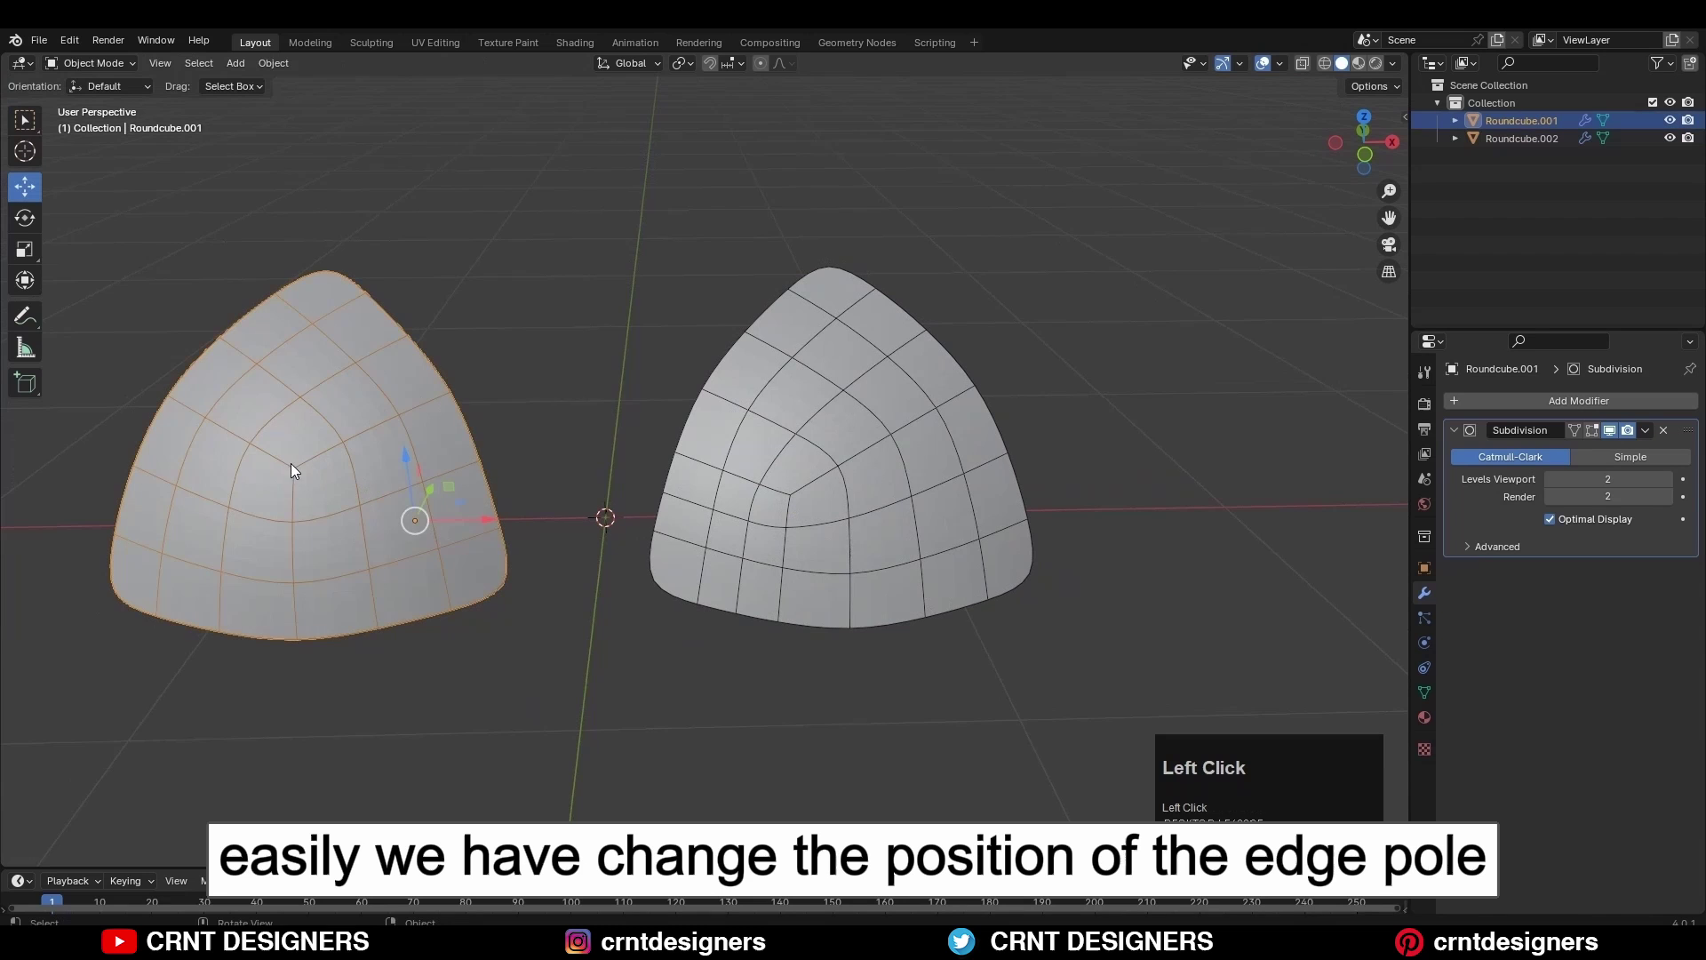
pyautogui.moveTo(295, 473); pyautogui.dragTo(463, 499, button='middle')
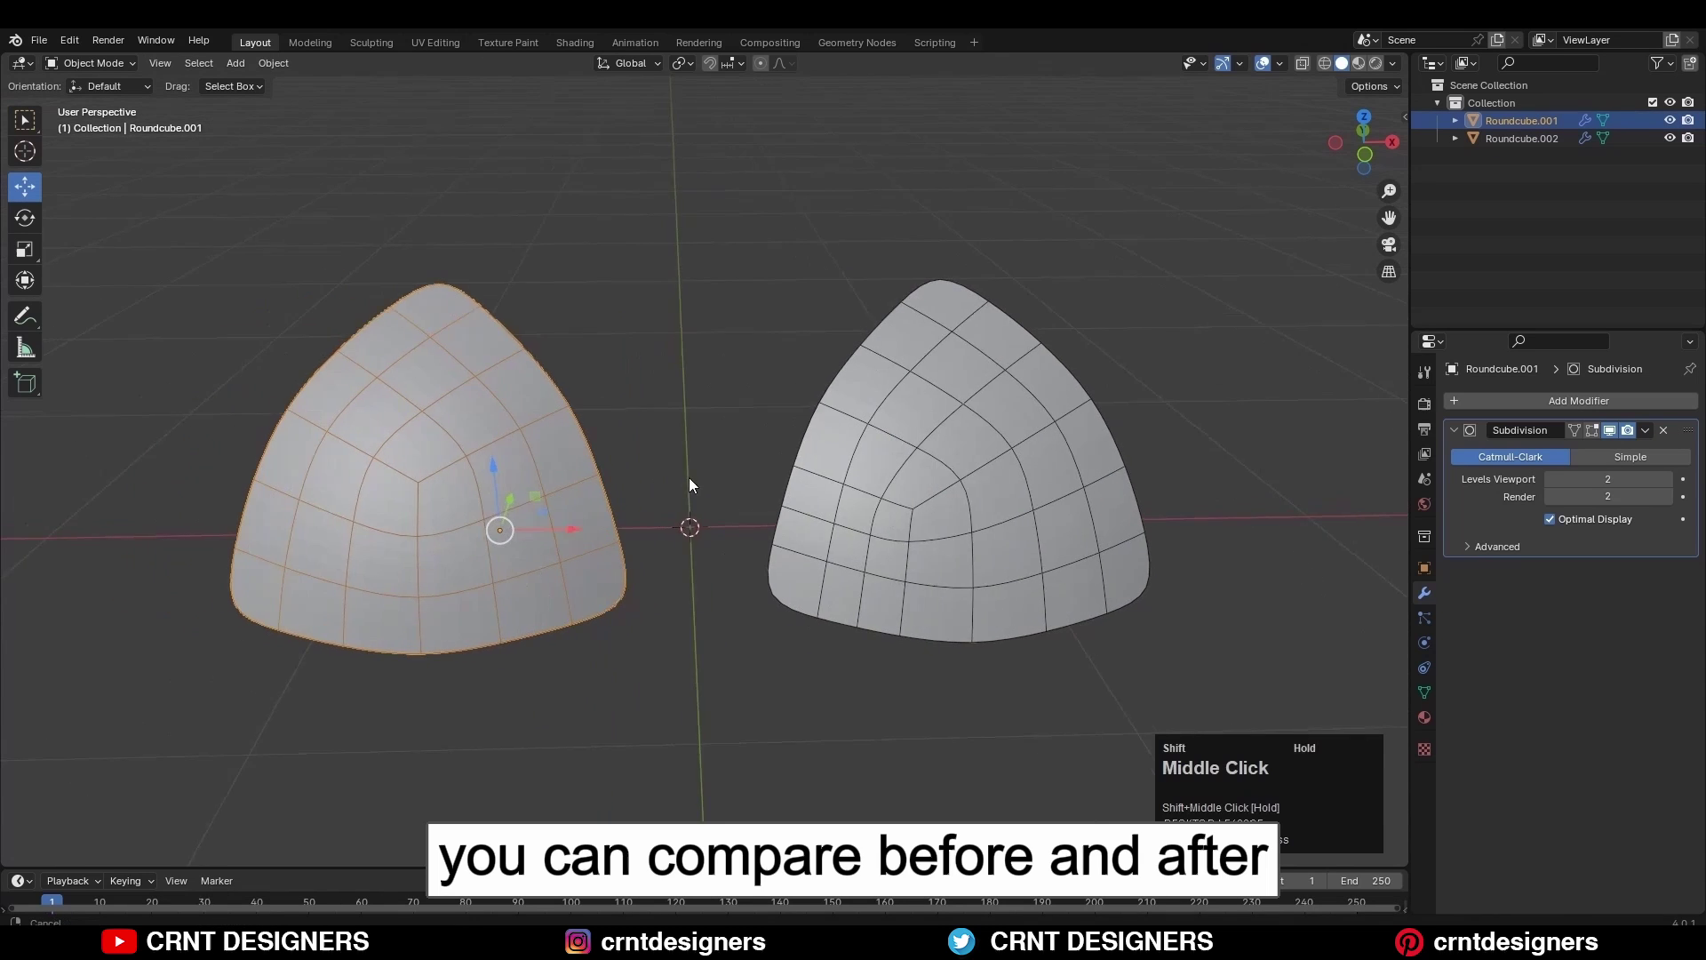
pyautogui.click(935, 510)
pyautogui.click(437, 492)
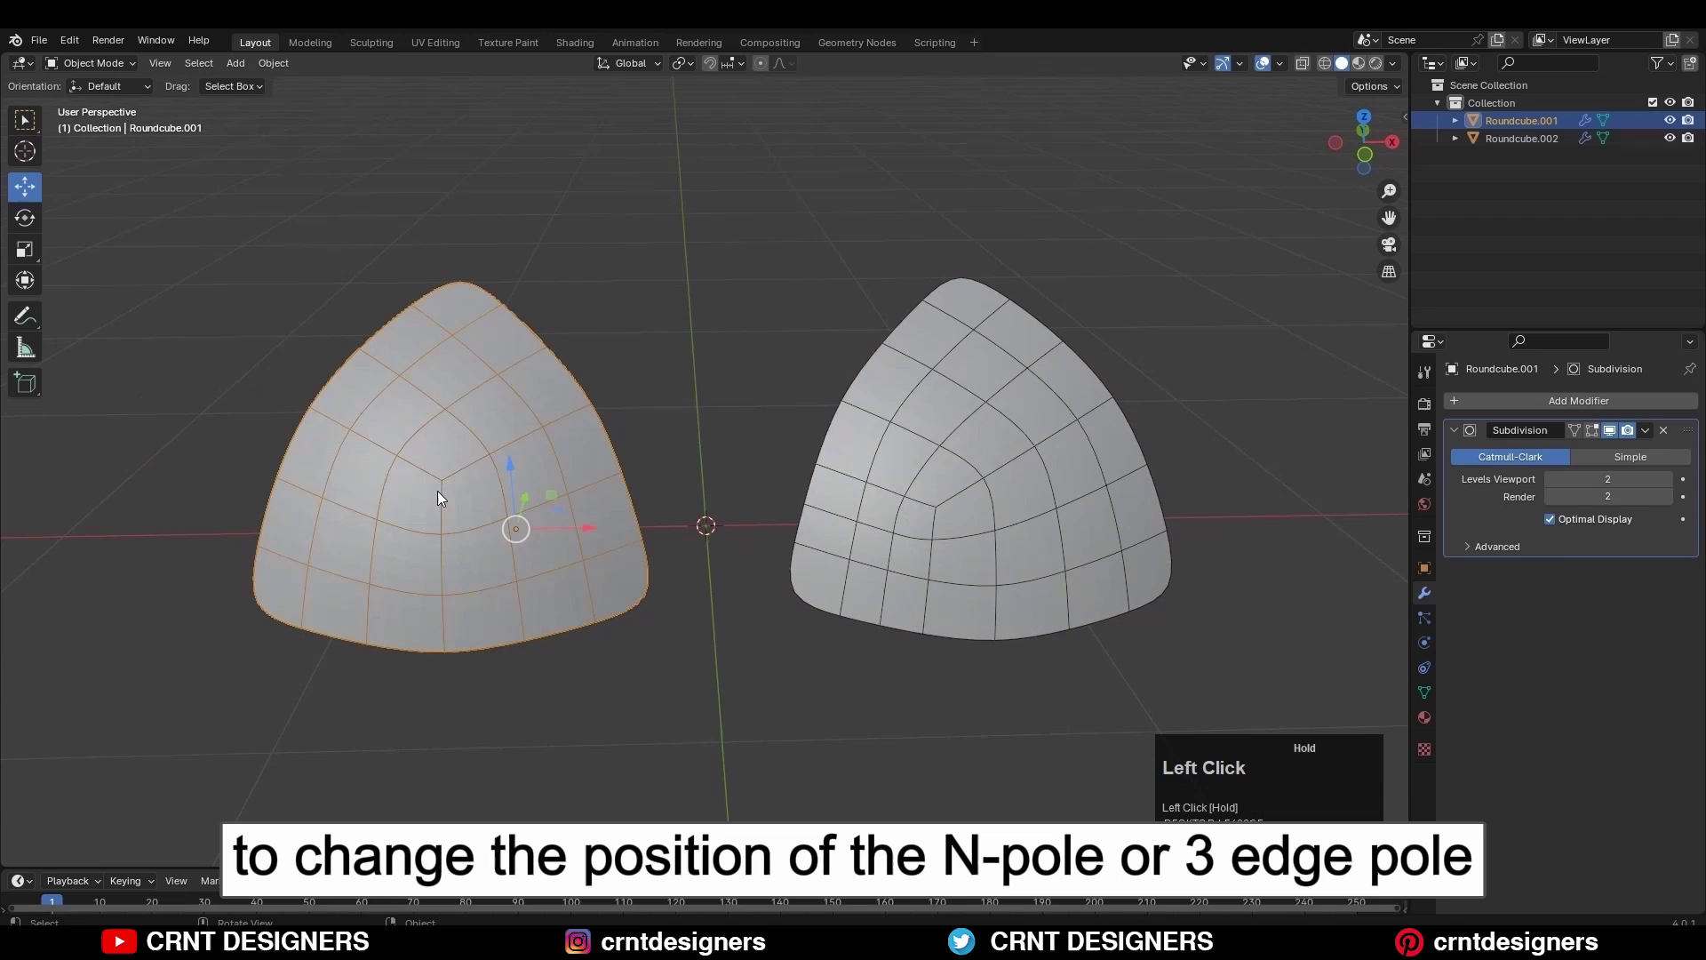
pyautogui.click(946, 510)
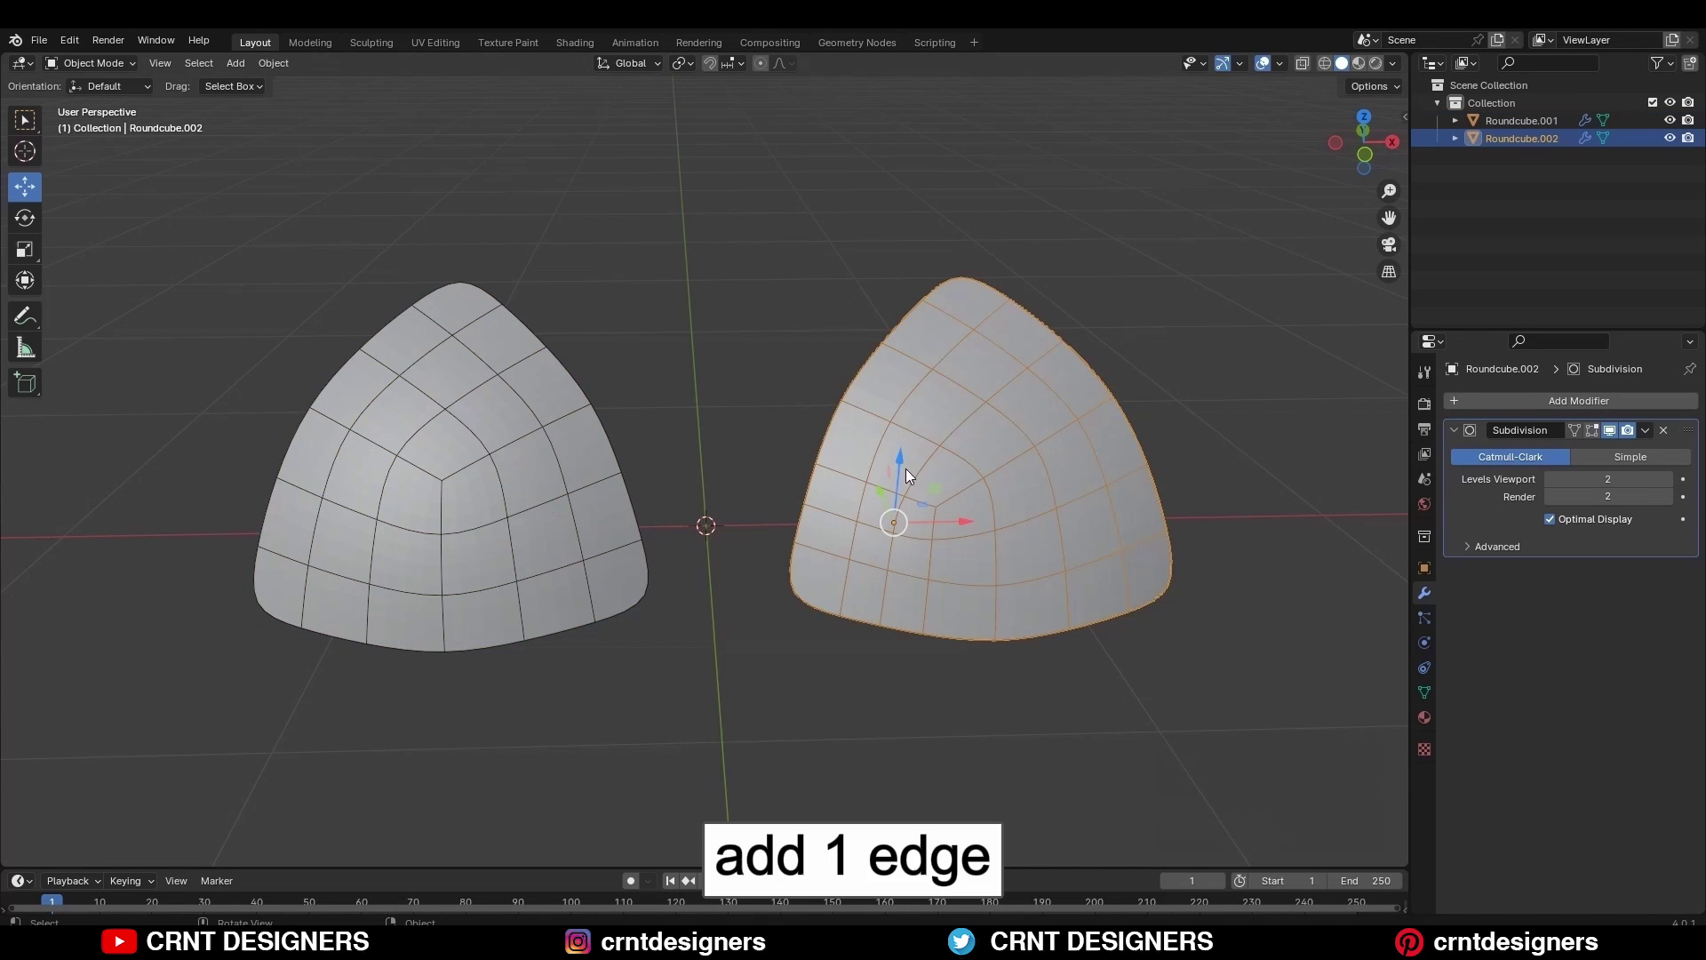
pyautogui.click(1236, 401)
pyautogui.scroll(3, 660, 484)
pyautogui.click(765, 614)
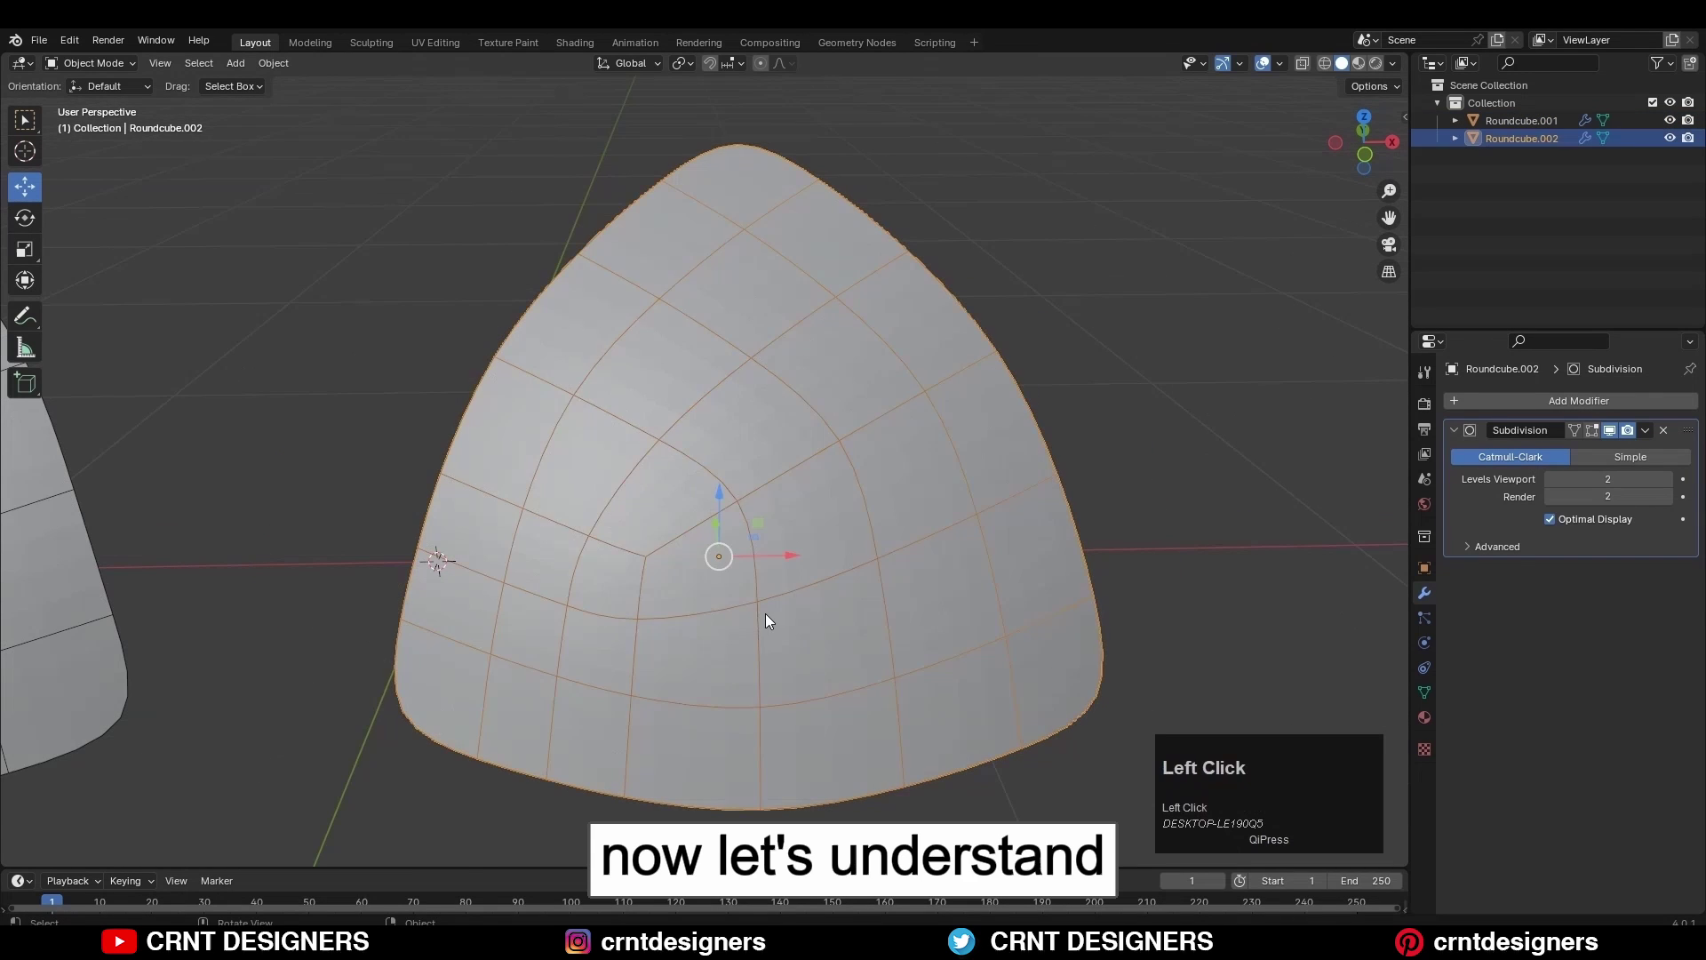
pyautogui.press('Tab')
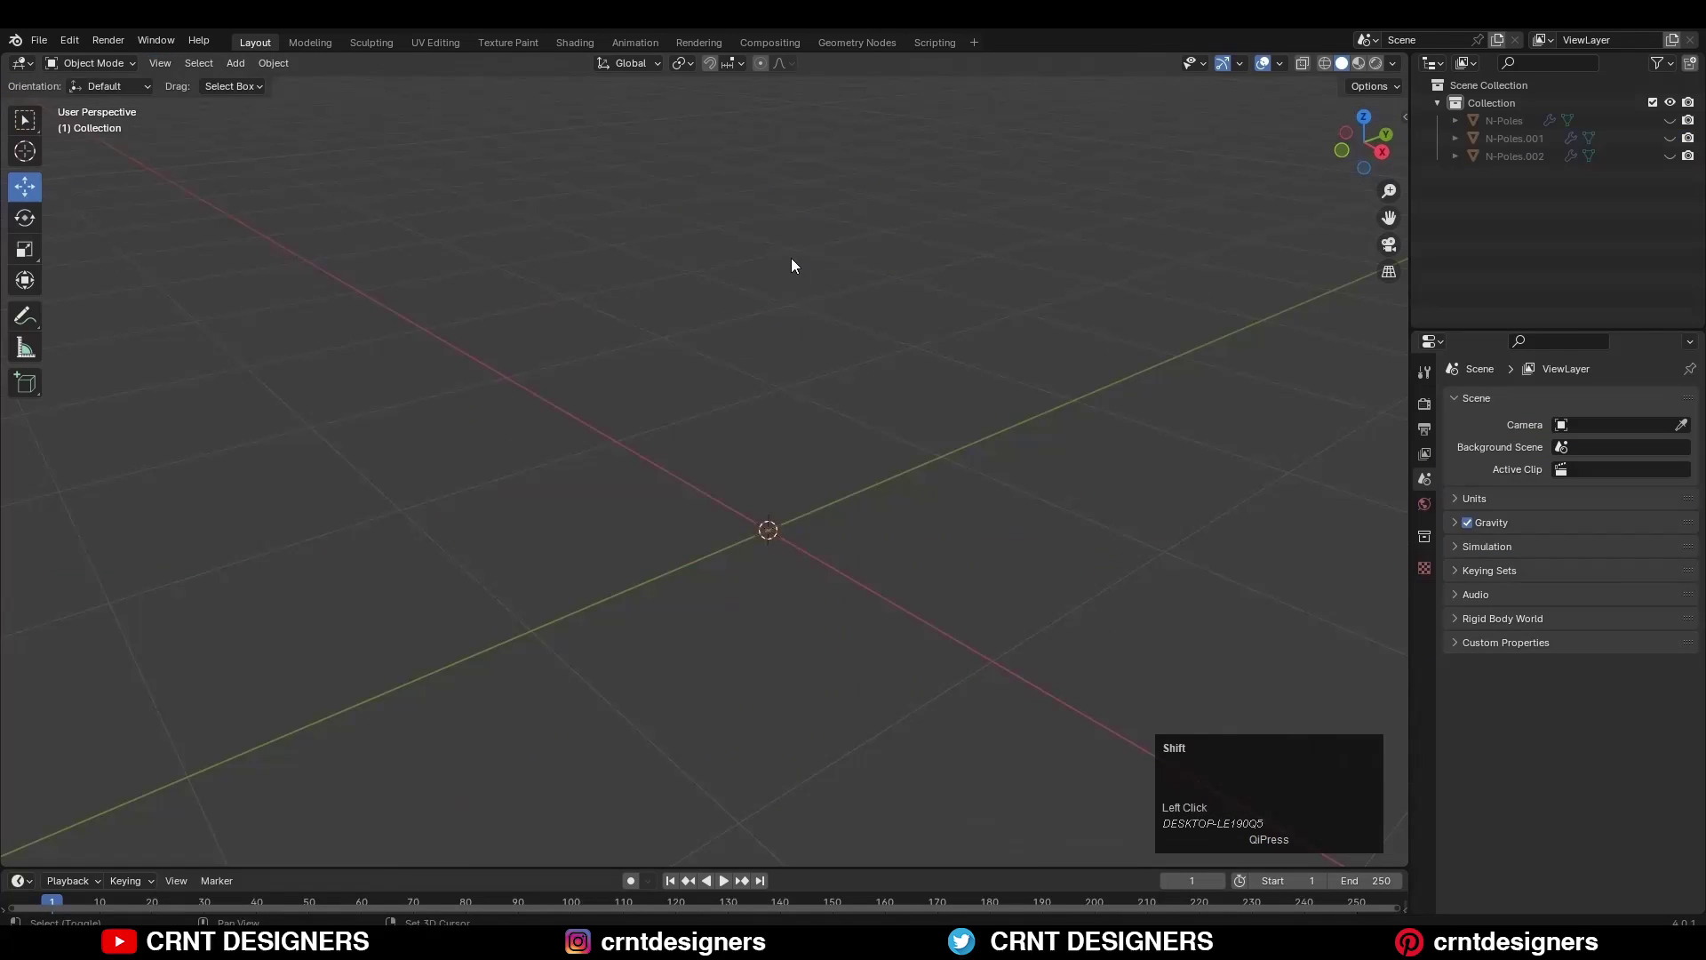
# - Add an icosphere with 1 subdivision and apply a level-3 Subdivision modifier to it
pyautogui.hotkey('shift', 'a')
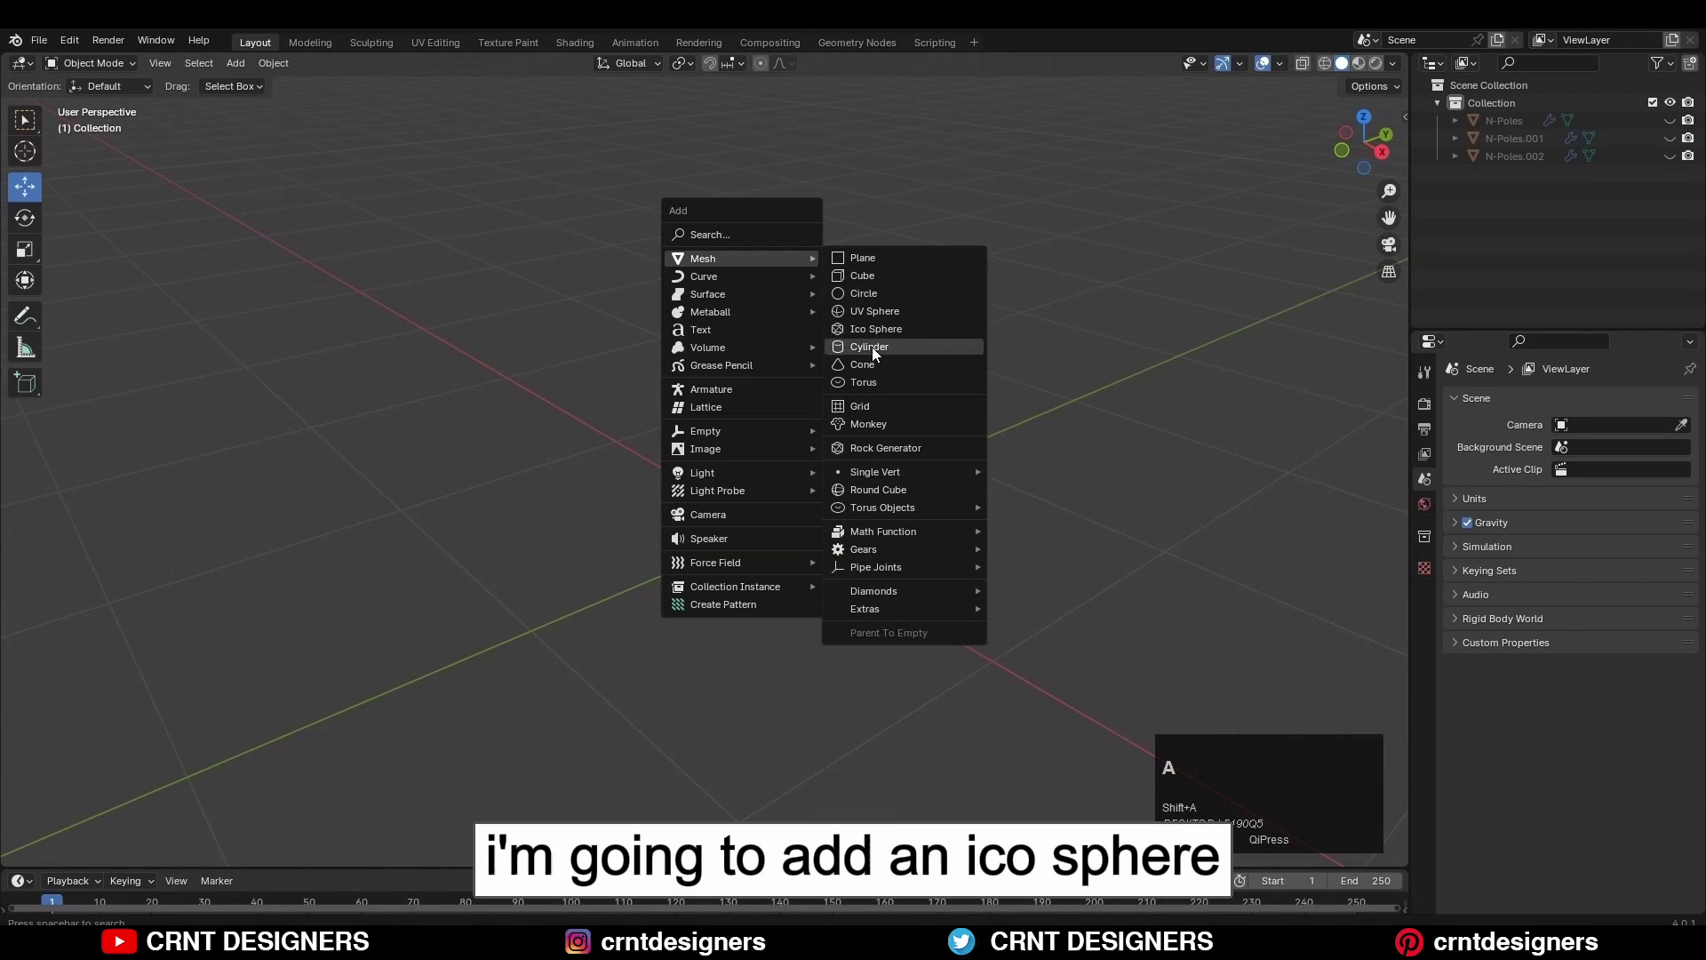
pyautogui.click(873, 329)
pyautogui.scroll(3, 753, 417)
pyautogui.moveTo(201, 678)
pyautogui.mouseDown()
pyautogui.moveTo(214, 691)
pyautogui.moveTo(161, 691)
pyautogui.mouseUp()
pyautogui.moveTo(810, 385)
pyautogui.mouseDown(button='middle')
pyautogui.moveTo(962, 387)
pyautogui.moveTo(889, 393)
pyautogui.mouseUp(button='middle')
pyautogui.hotkey('ctrl', '3')
pyautogui.moveTo(825, 512); pyautogui.dragTo(842, 441, button='middle')
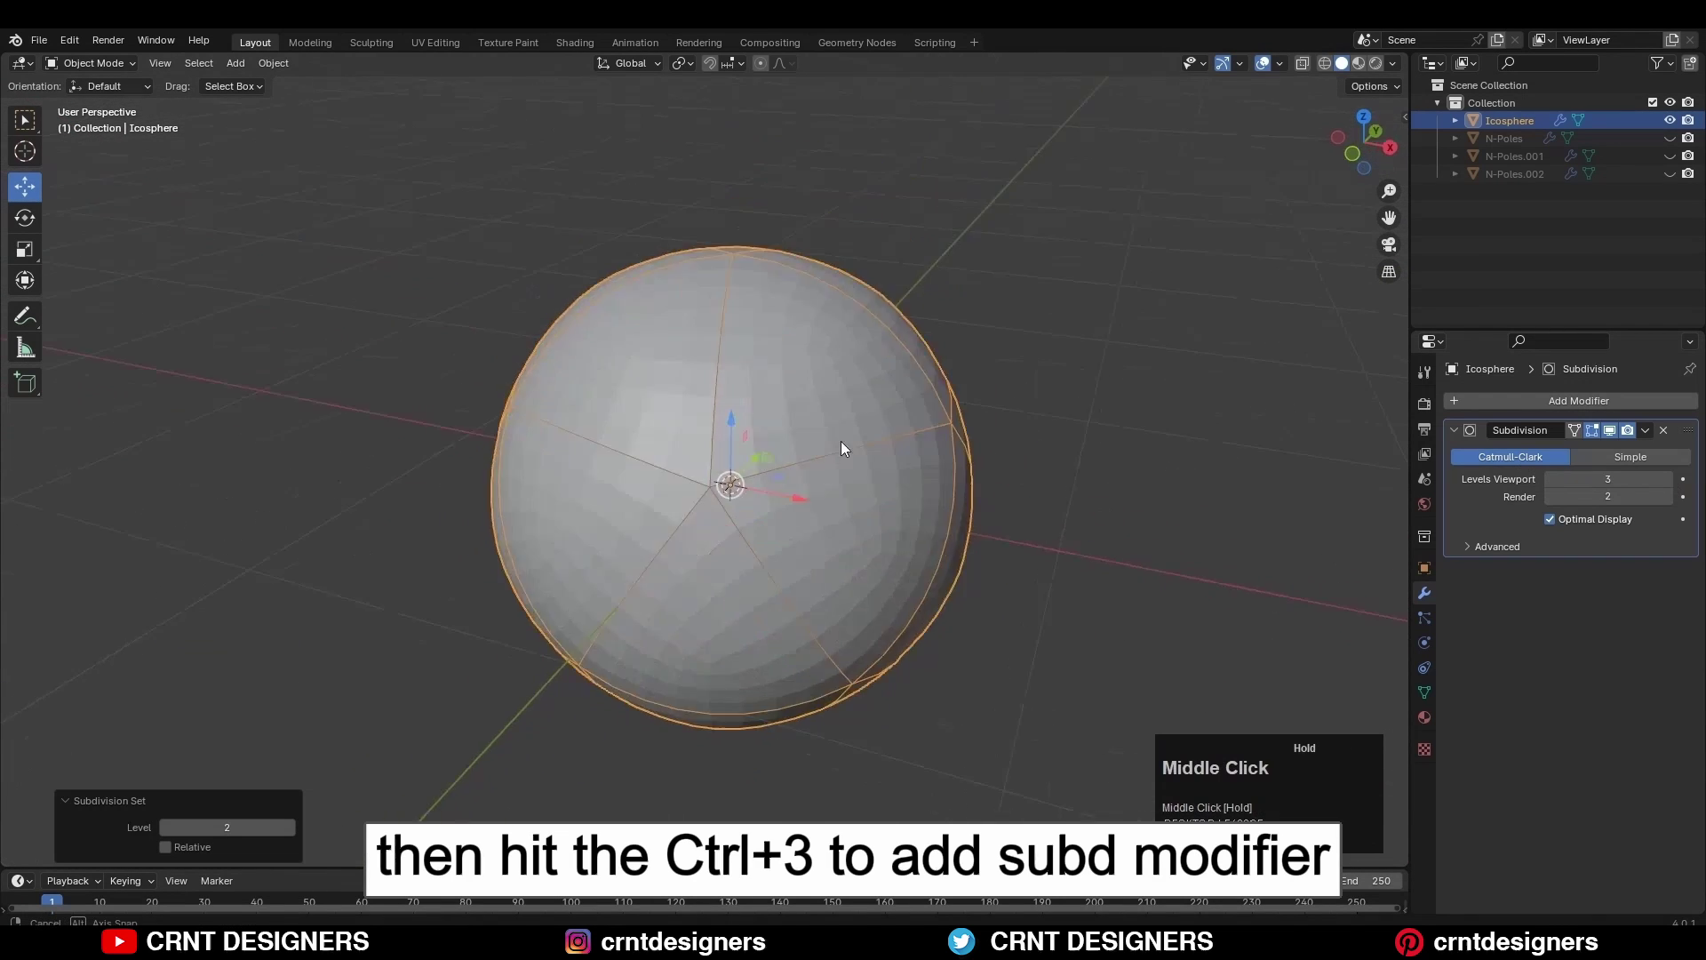
pyautogui.scroll(2, 844, 438)
pyautogui.scroll(1, 848, 426)
pyautogui.click(1645, 429)
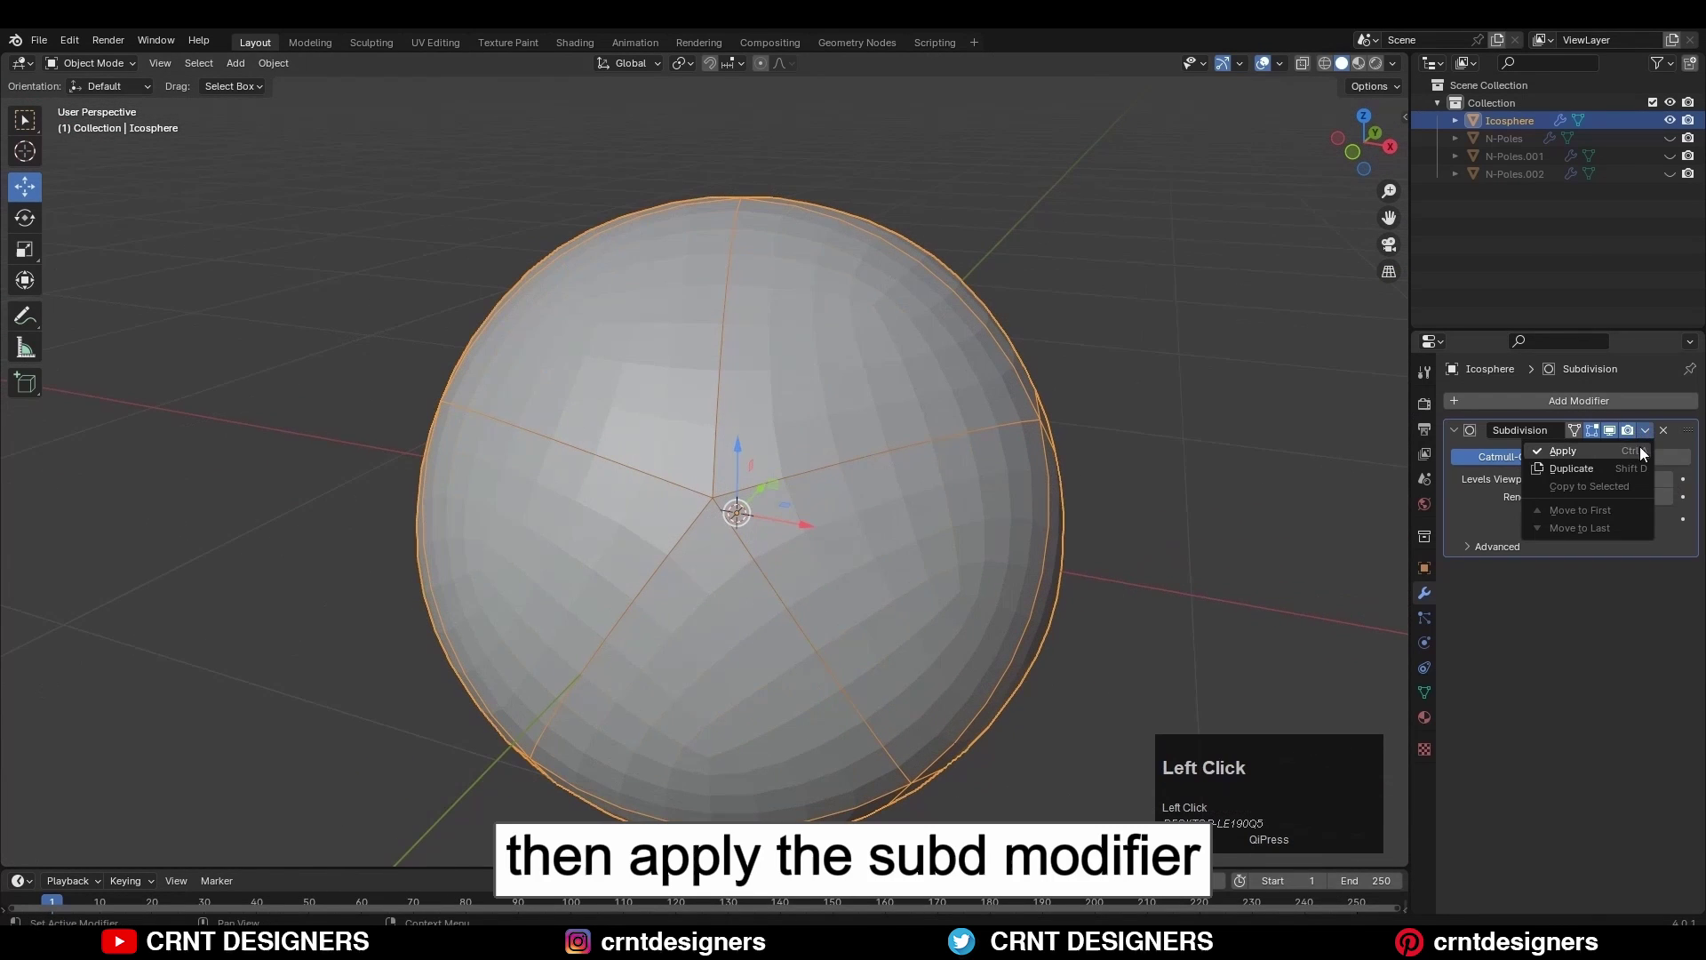
pyautogui.click(1640, 451)
# - Keep only the pentagon patch by selecting it, inverting the selection, and deleting the other faces
pyautogui.press('Tab')
pyautogui.moveTo(683, 464)
pyautogui.mouseDown()
pyautogui.moveTo(738, 497)
pyautogui.moveTo(699, 447)
pyautogui.mouseUp()
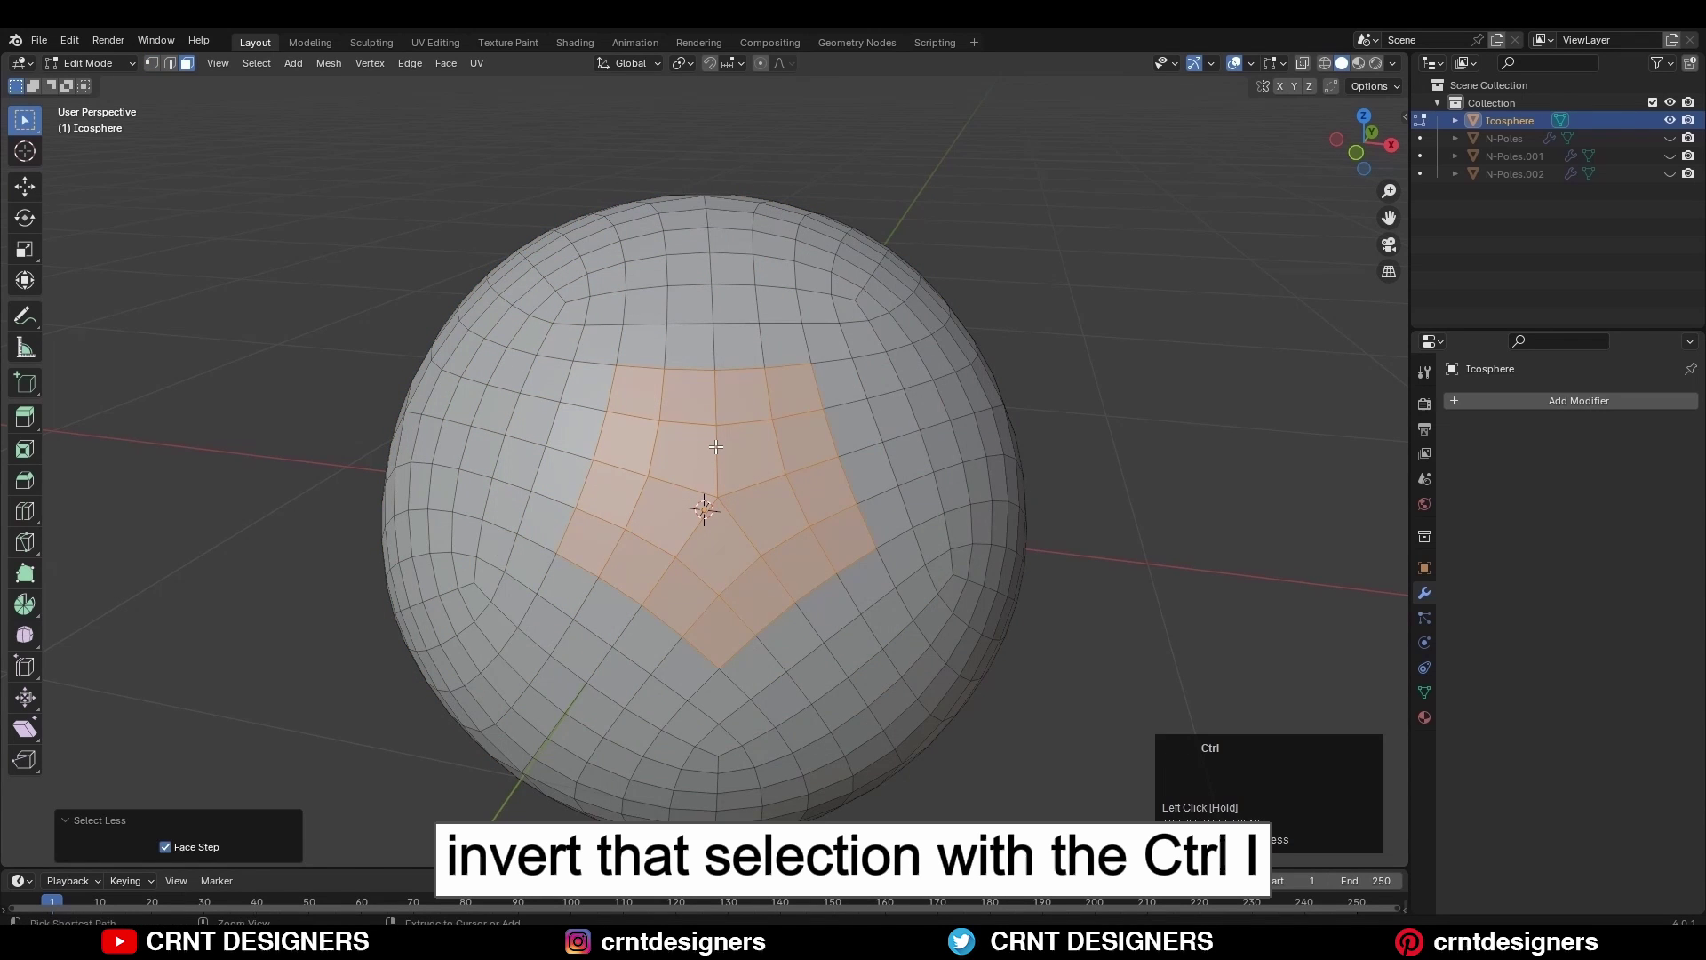
pyautogui.hotkey('ctrl', 'i')
pyautogui.press('x')
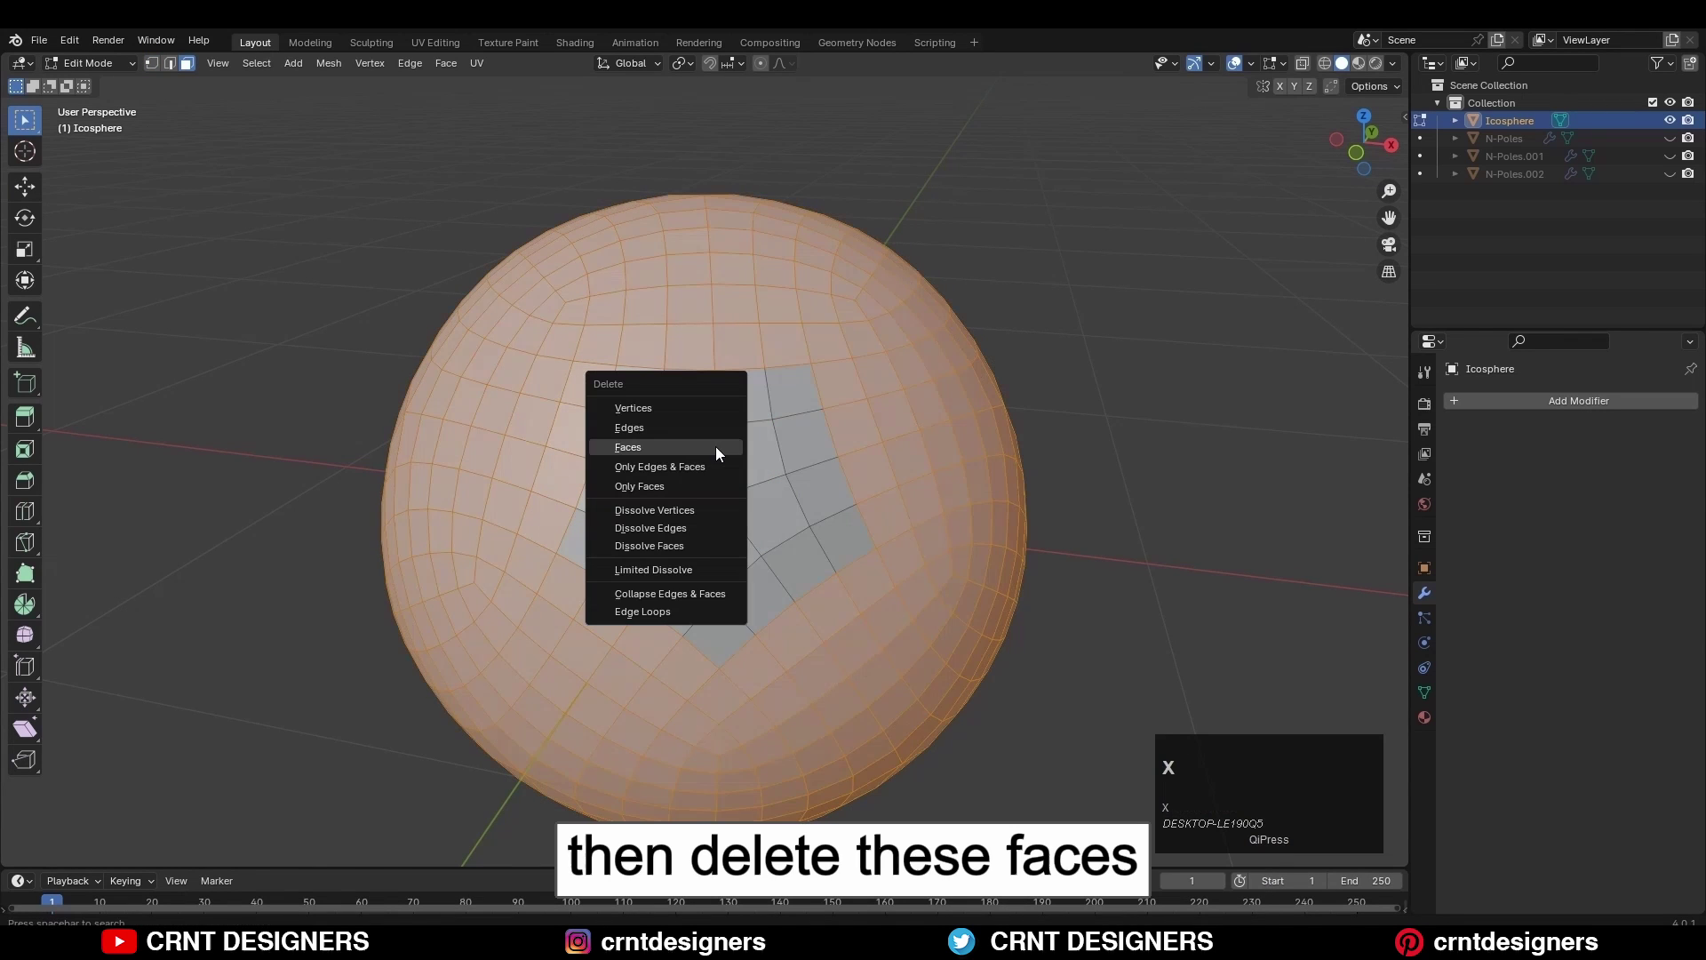
pyautogui.click(717, 447)
pyautogui.press('Tab')
# - Select the pentagon patch in top view and begin rotating it
pyautogui.click(892, 431)
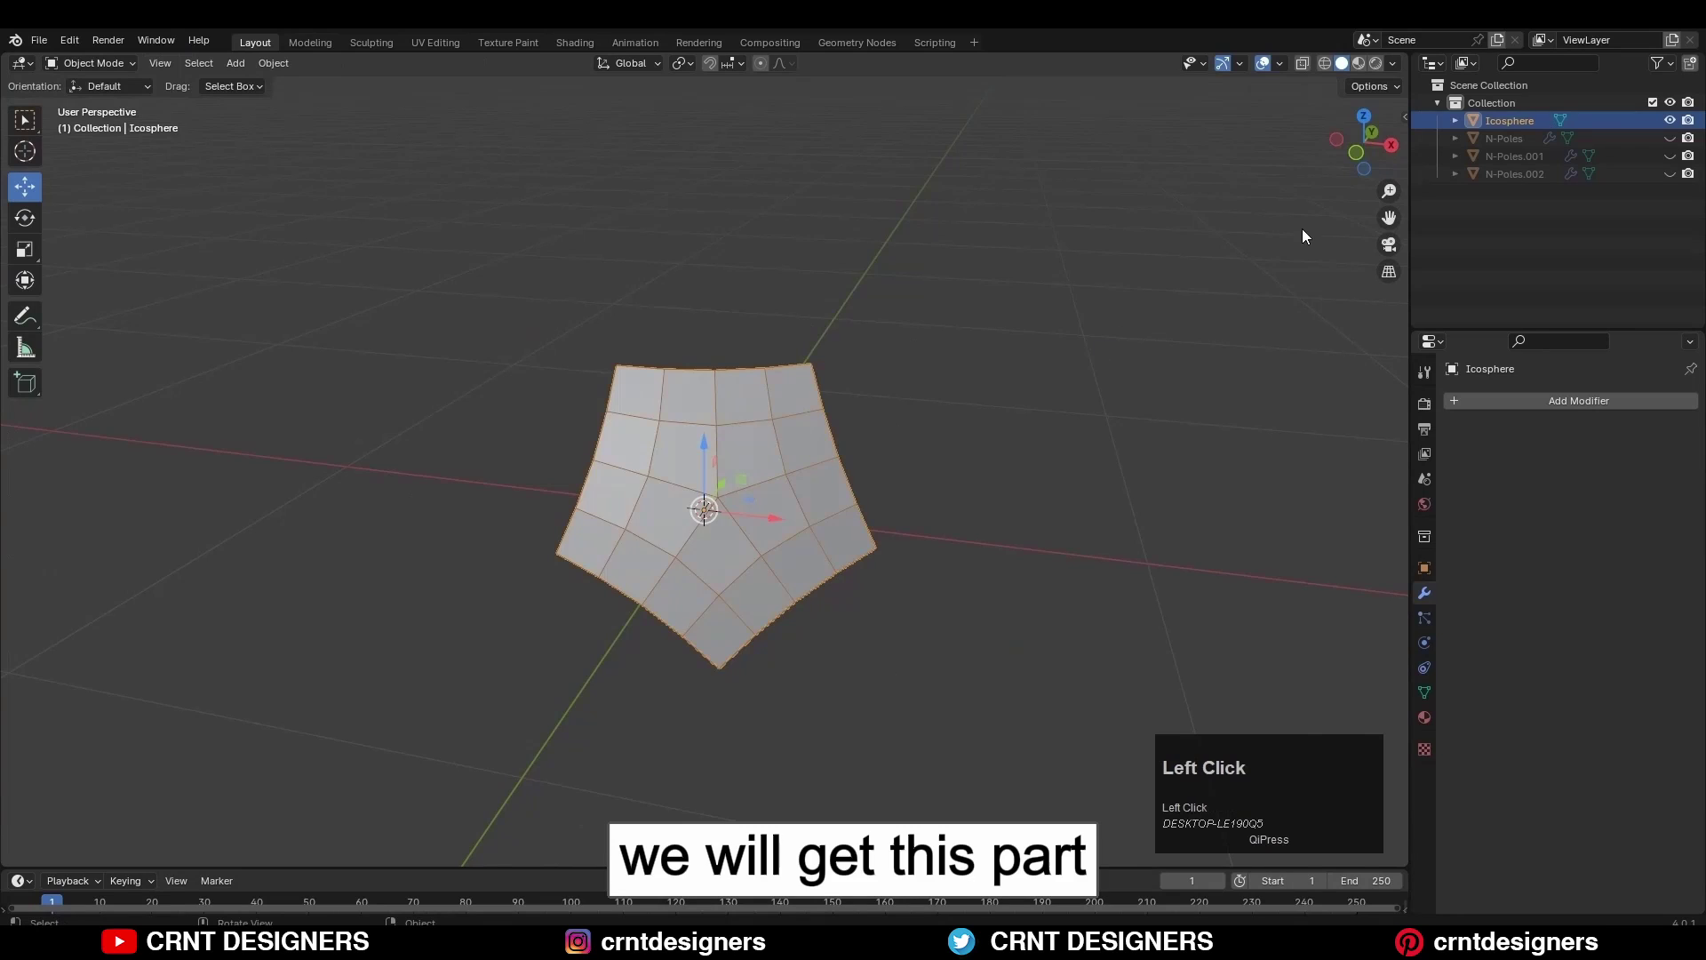
pyautogui.click(1364, 116)
pyautogui.press('r')
# - Confirm the rotation and place a duplicate pentagon patch beside the original
pyautogui.click(781, 457)
pyautogui.hotkey('shift', 'd')
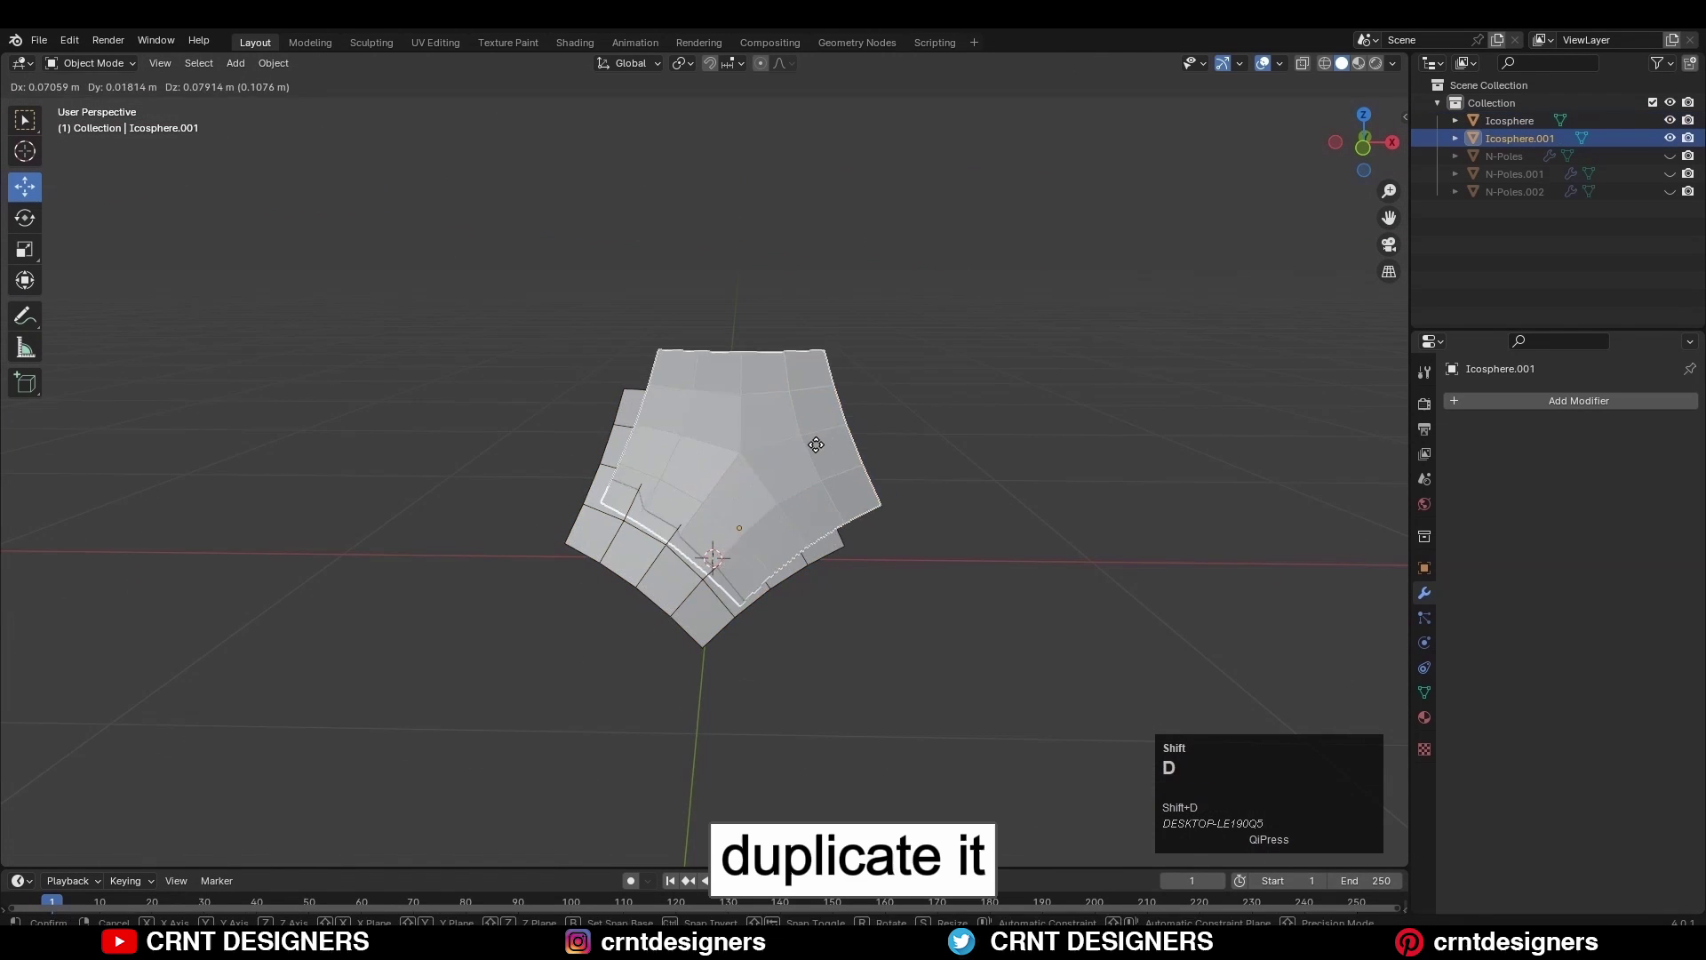
pyautogui.click(815, 444)
# - Add a level-2 Subdivision modifier to both the left and right pentagon patches
pyautogui.click(511, 417)
pyautogui.hotkey('ctrl', '2')
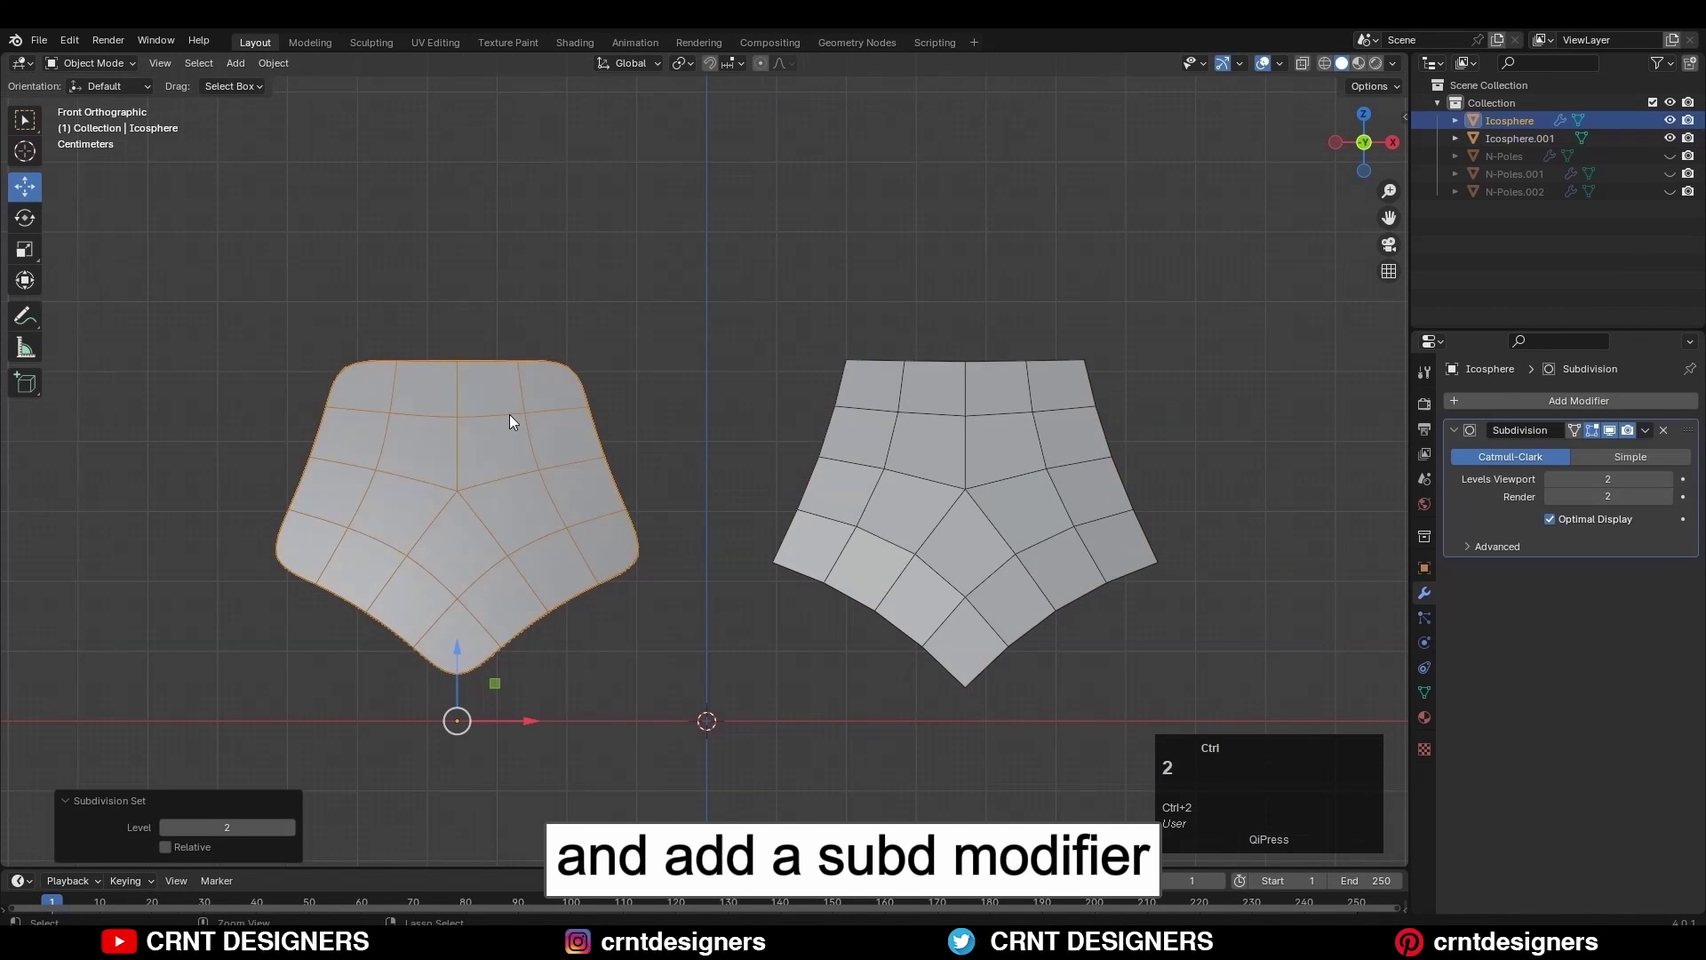
pyautogui.click(997, 451)
pyautogui.hotkey('ctrl', '2')
# - Select two centre edges on the left patch, then switch to editing the right patch's mesh
pyautogui.click(400, 480)
pyautogui.scroll(2, 370, 493)
pyautogui.press('Tab')
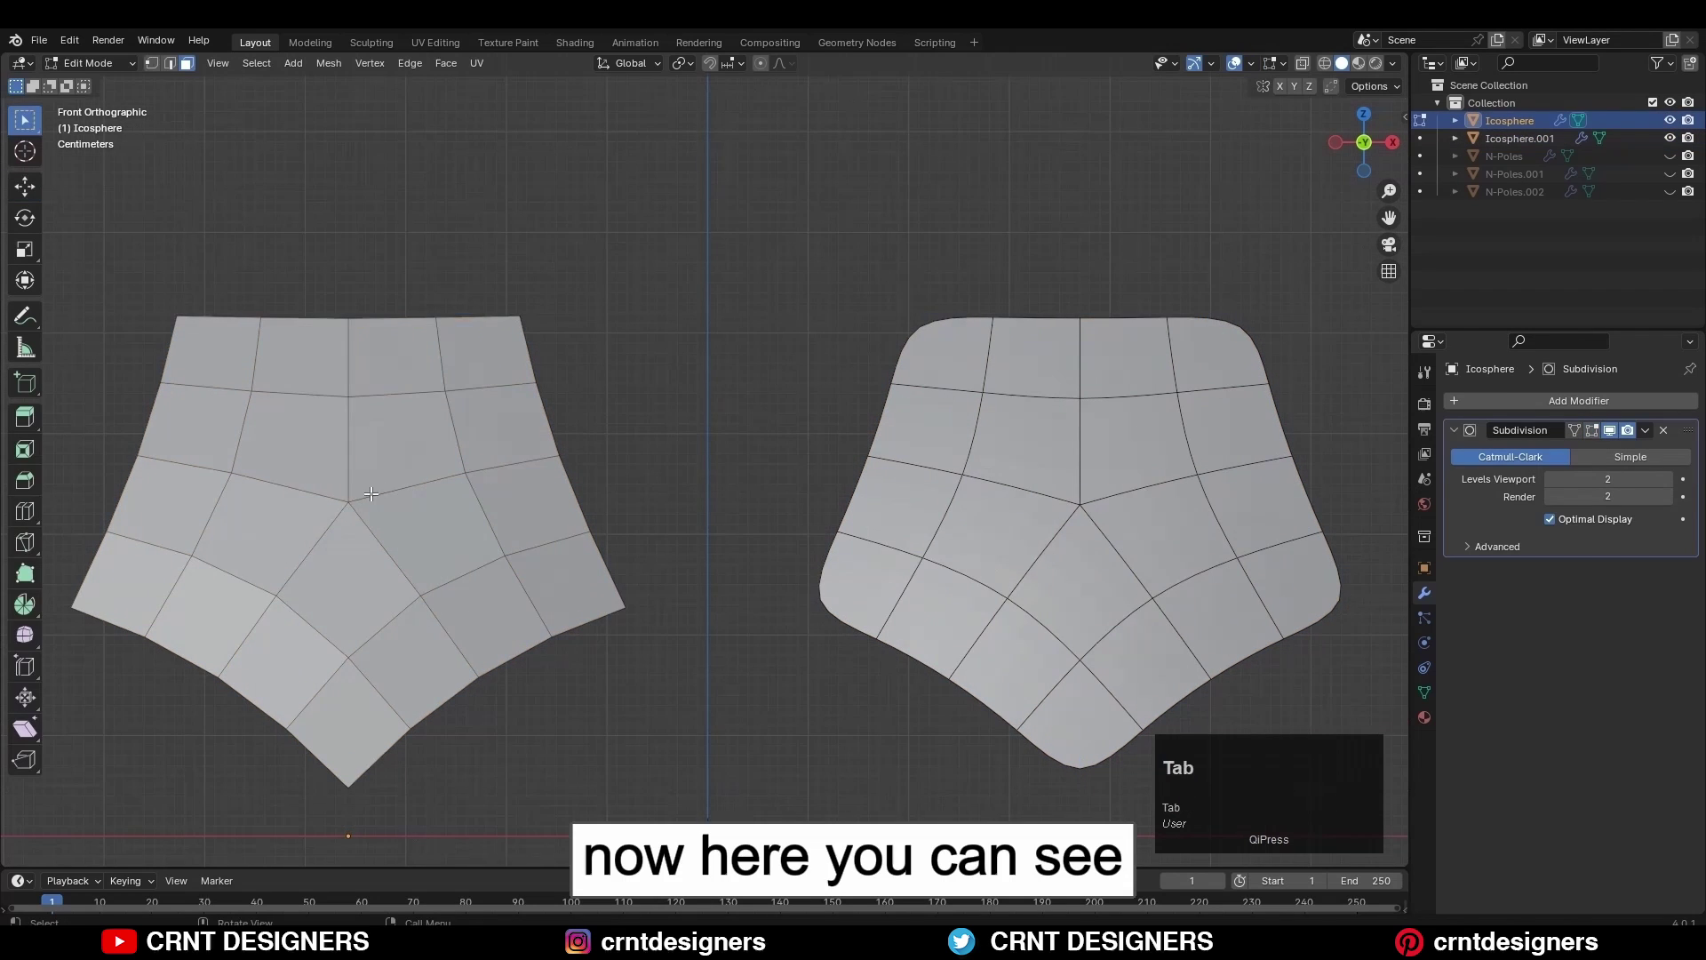
pyautogui.keyDown('shift'); pyautogui.click(307, 487); pyautogui.keyUp('shift')
pyautogui.keyDown('shift'); pyautogui.click(328, 521); pyautogui.keyUp('shift')
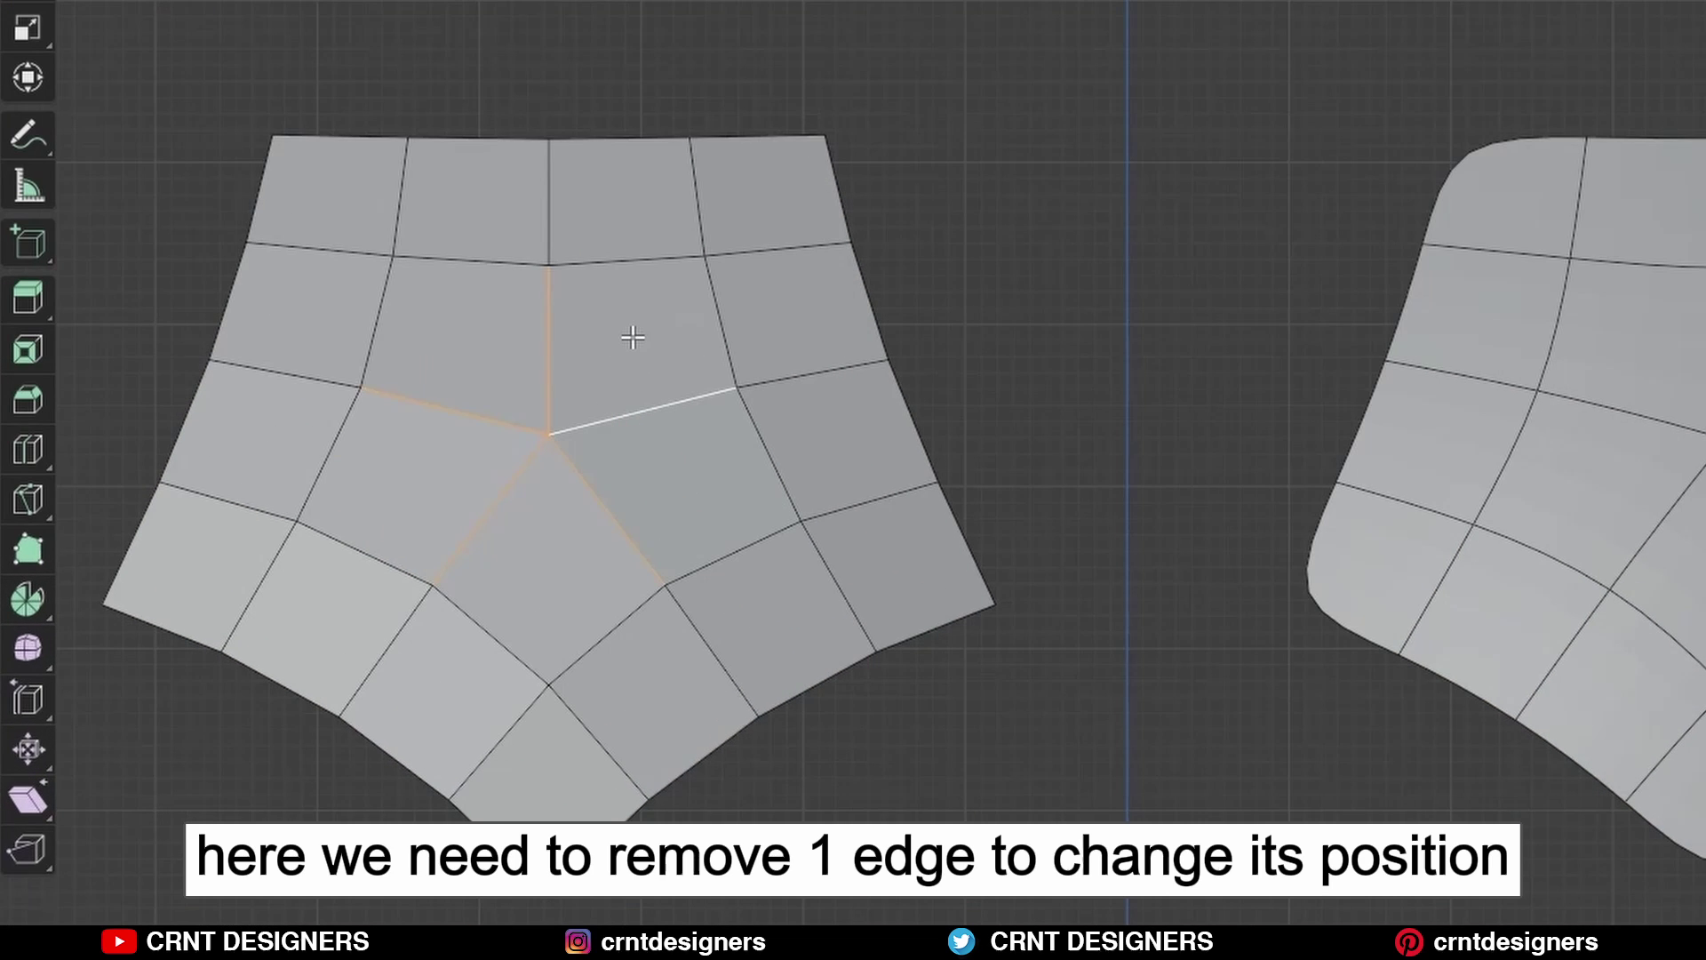
pyautogui.click(632, 337)
pyautogui.moveTo(632, 337); pyautogui.dragTo(649, 572, button='middle')
pyautogui.press('Tab')
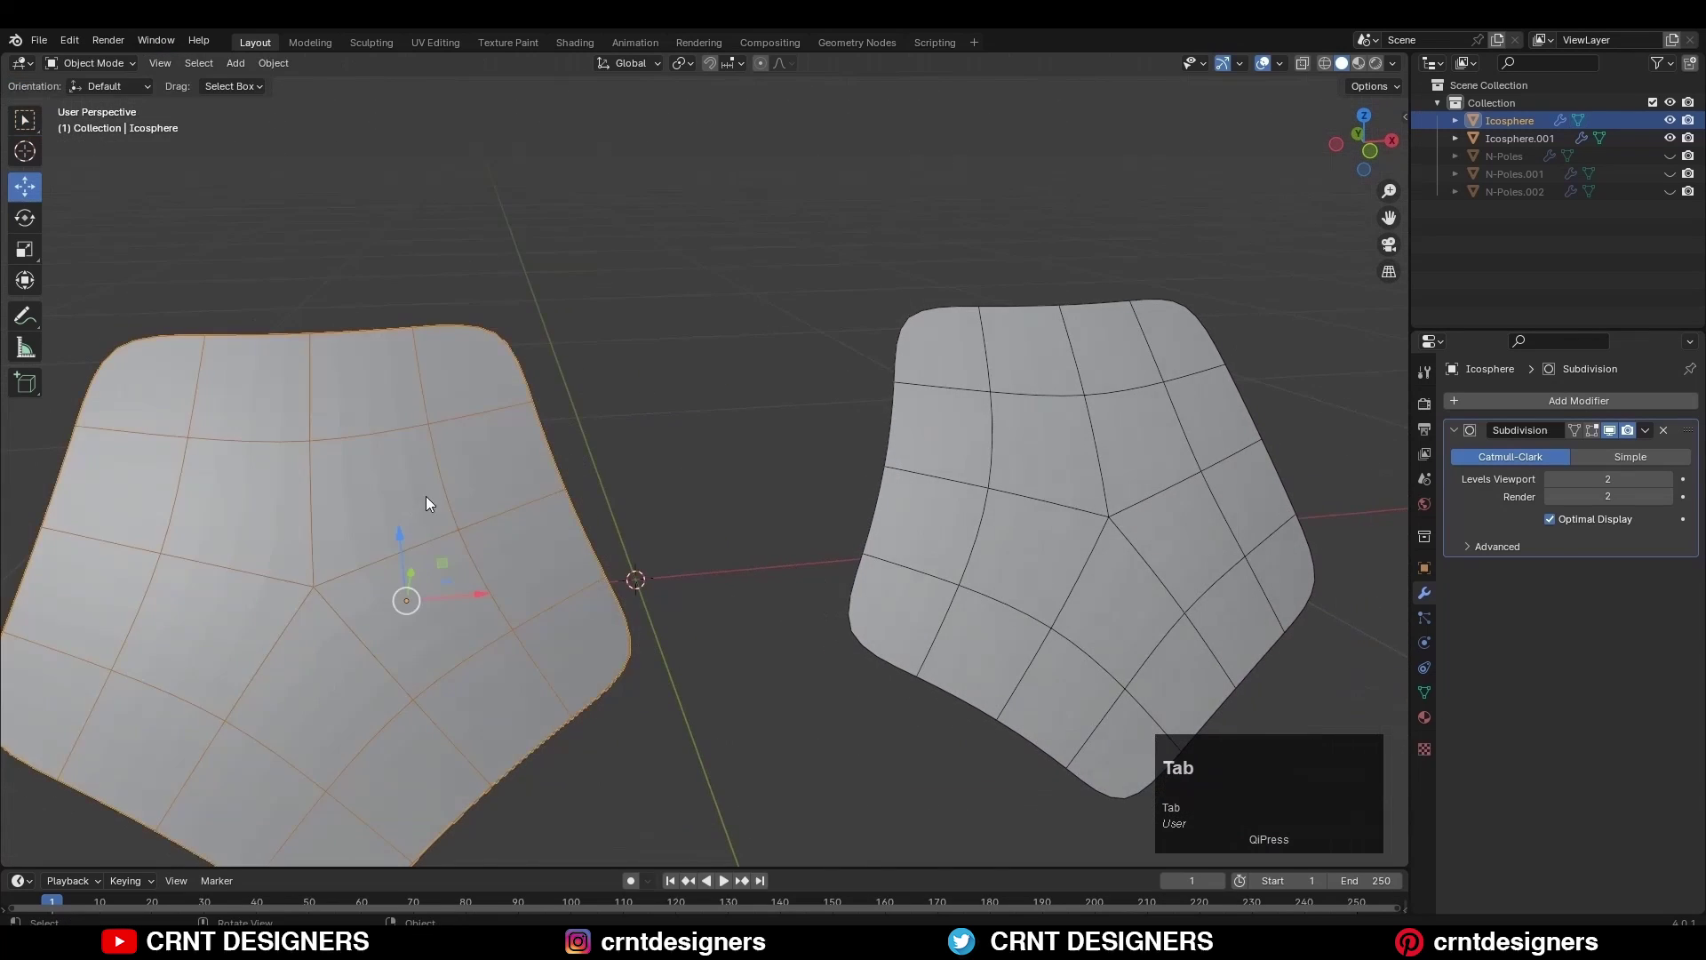
pyautogui.keyDown('shift'); pyautogui.moveTo(427, 495); pyautogui.dragTo(889, 517, button='middle'); pyautogui.keyUp('shift')
pyautogui.press('Tab')
# - Dissolve the edge above the centre vertex and add two loop cuts across the patch
pyautogui.hotkey('ctrl', 'z')
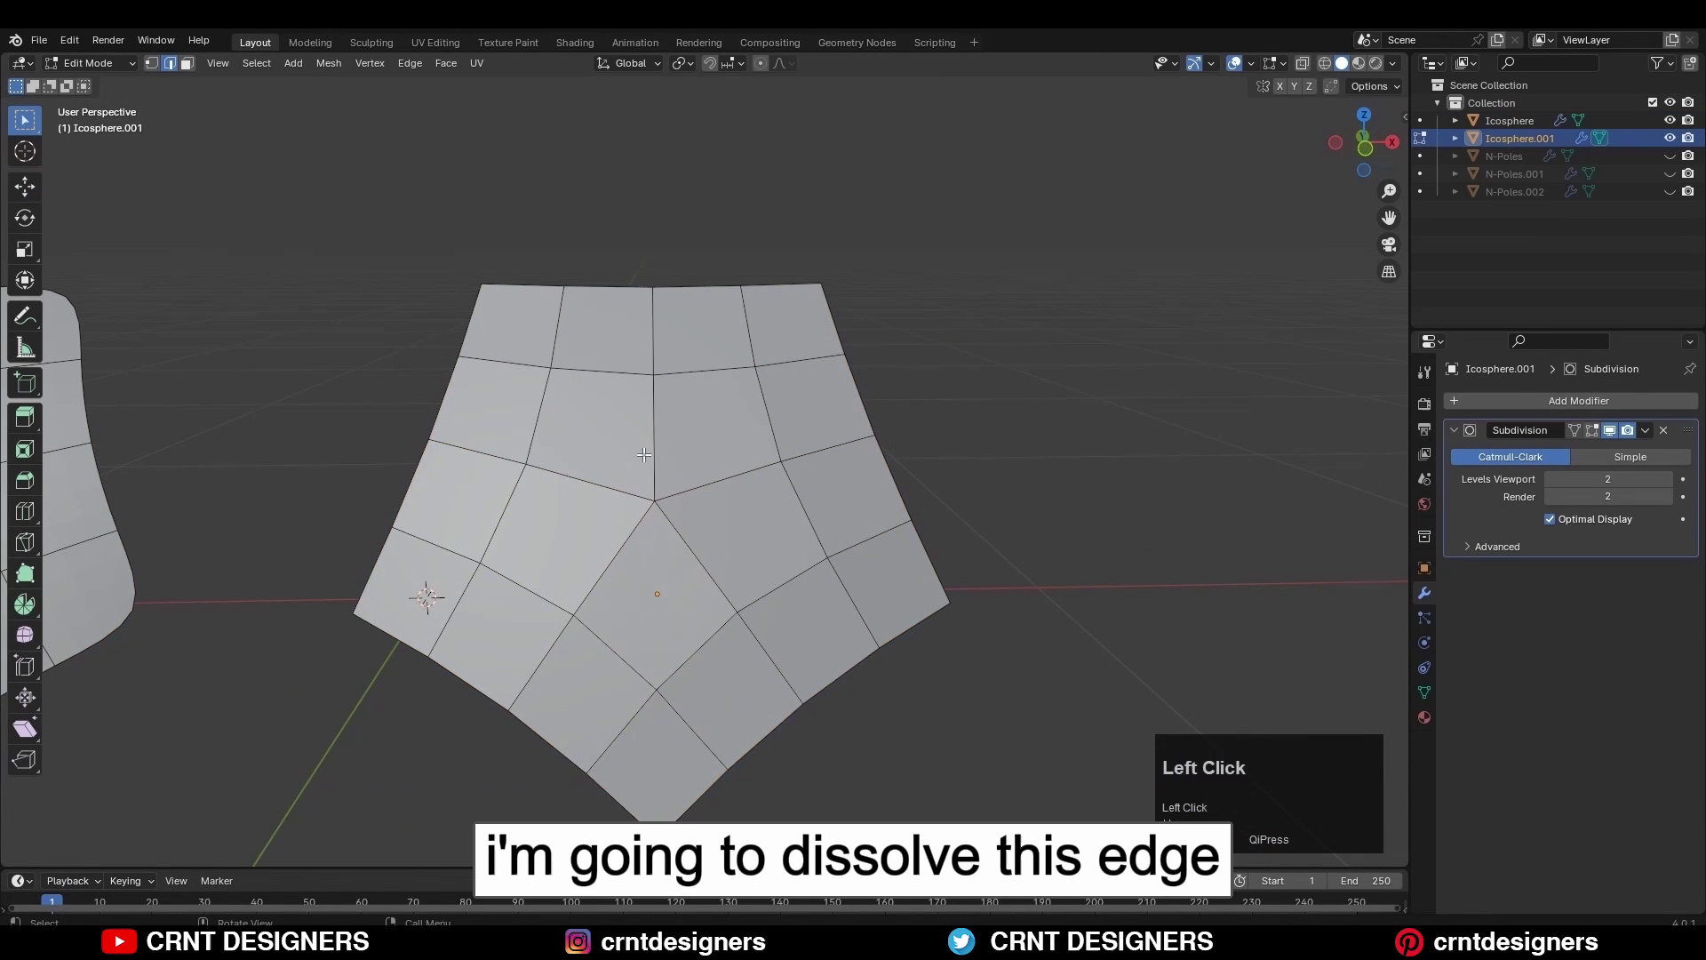
pyautogui.click(645, 455)
pyautogui.hotkey('ctrl', 'x')
pyautogui.hotkey('ctrl', 'r')
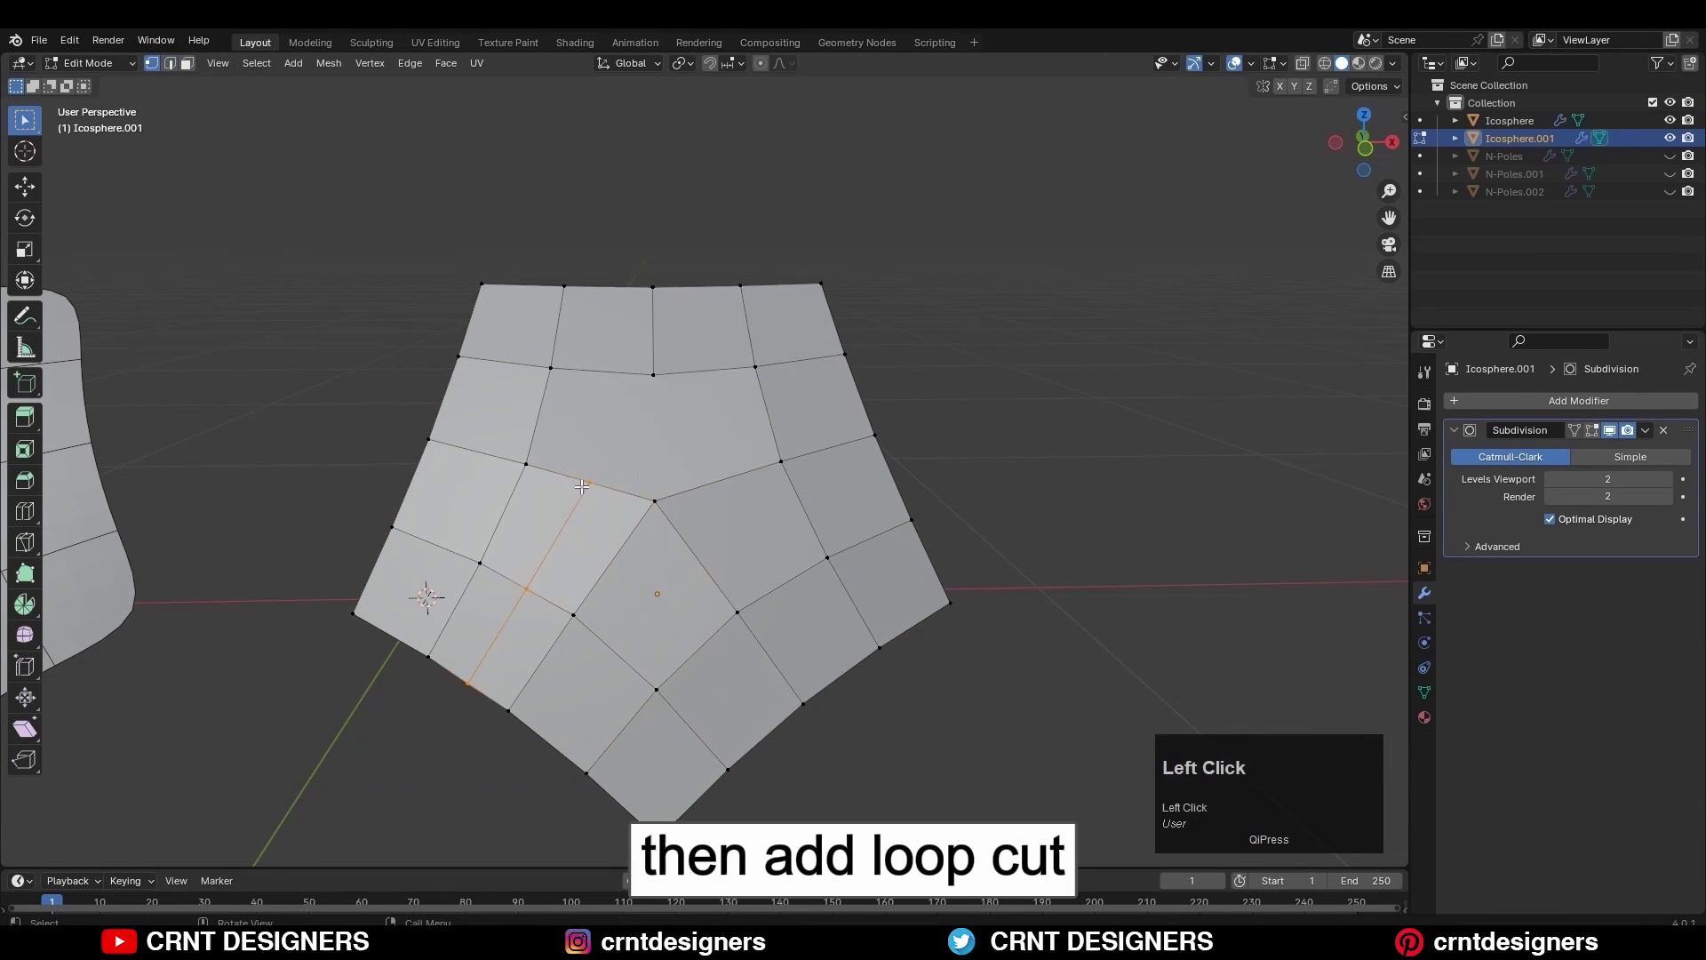
pyautogui.click(582, 487)
pyautogui.rightClick(691, 420)
pyautogui.click(691, 420)
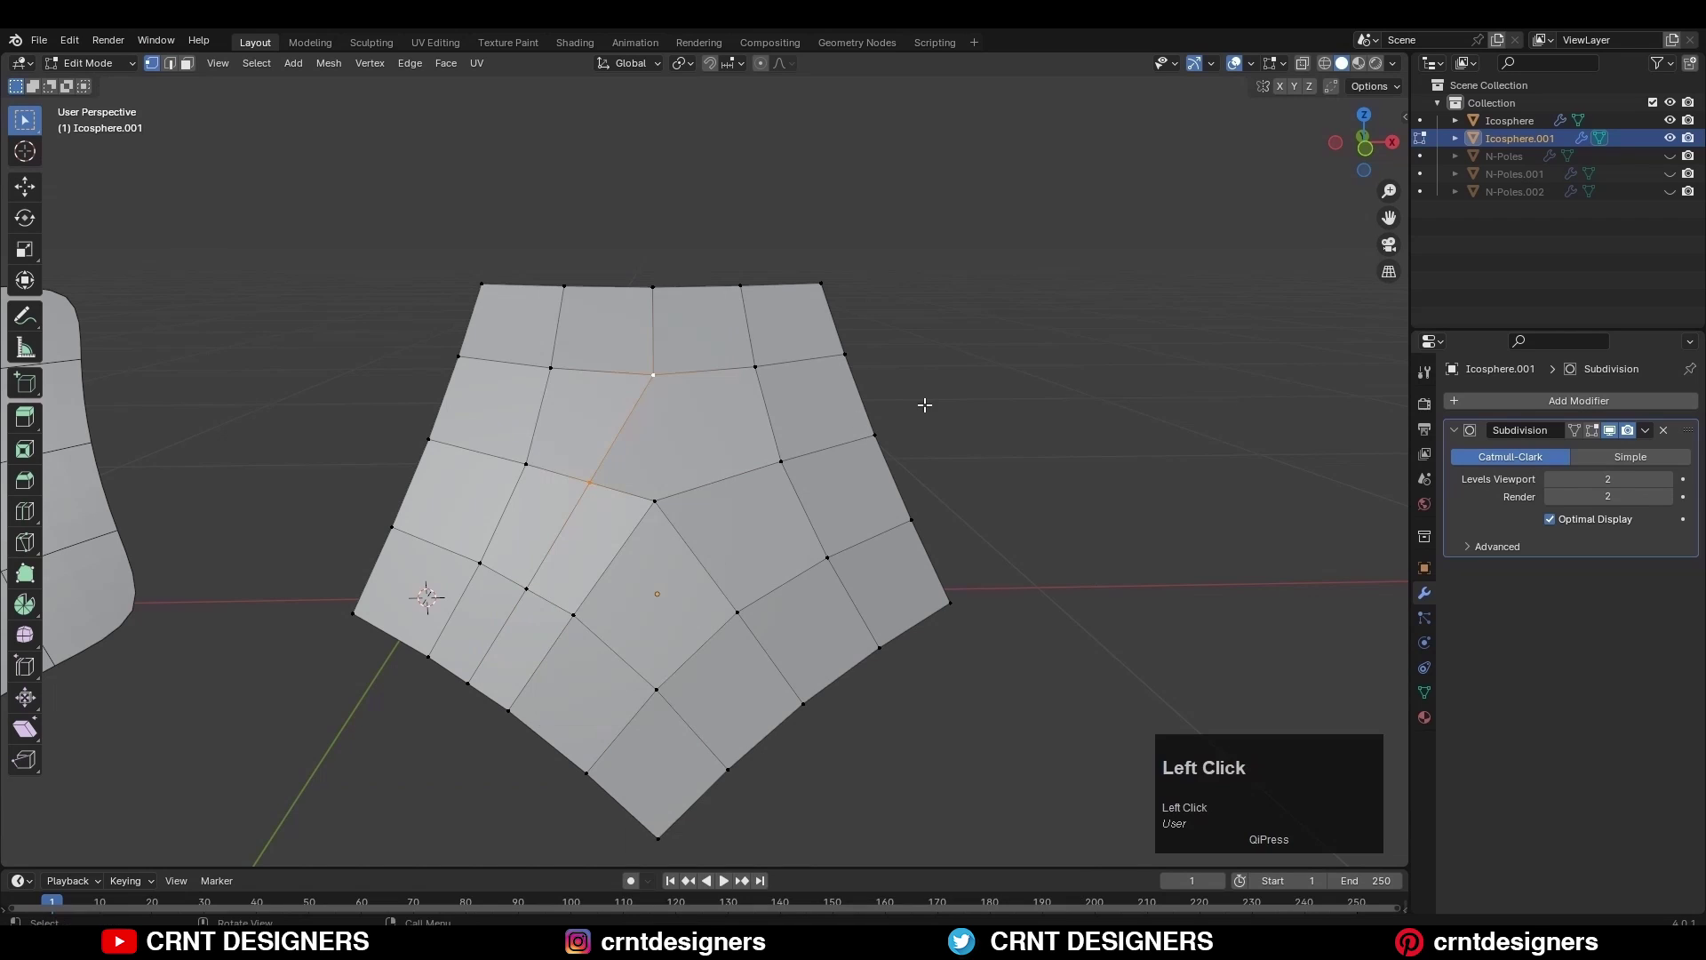
# - Join the new loop-cut vertex to the top vertex and view the smoothed result
pyautogui.click(702, 501)
pyautogui.keyDown('shift'); pyautogui.click(651, 375); pyautogui.keyUp('shift')
pyautogui.rightClick(747, 293)
pyautogui.click(801, 400)
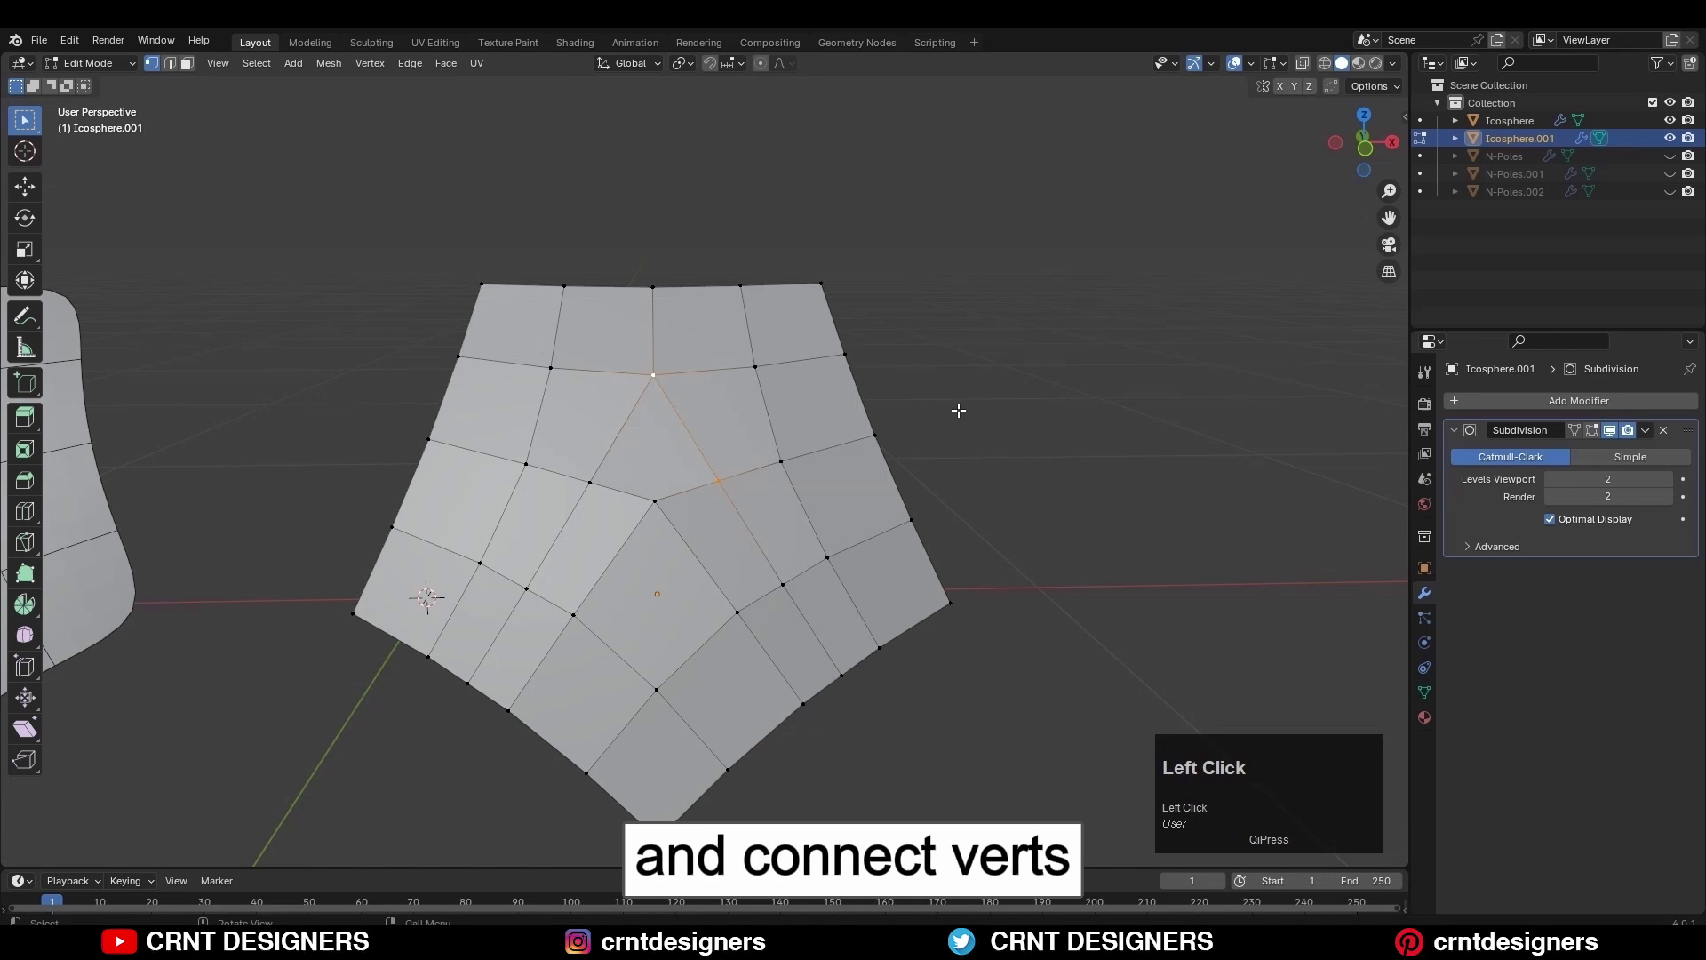
pyautogui.click(655, 314)
pyautogui.moveTo(644, 396); pyautogui.dragTo(642, 397)
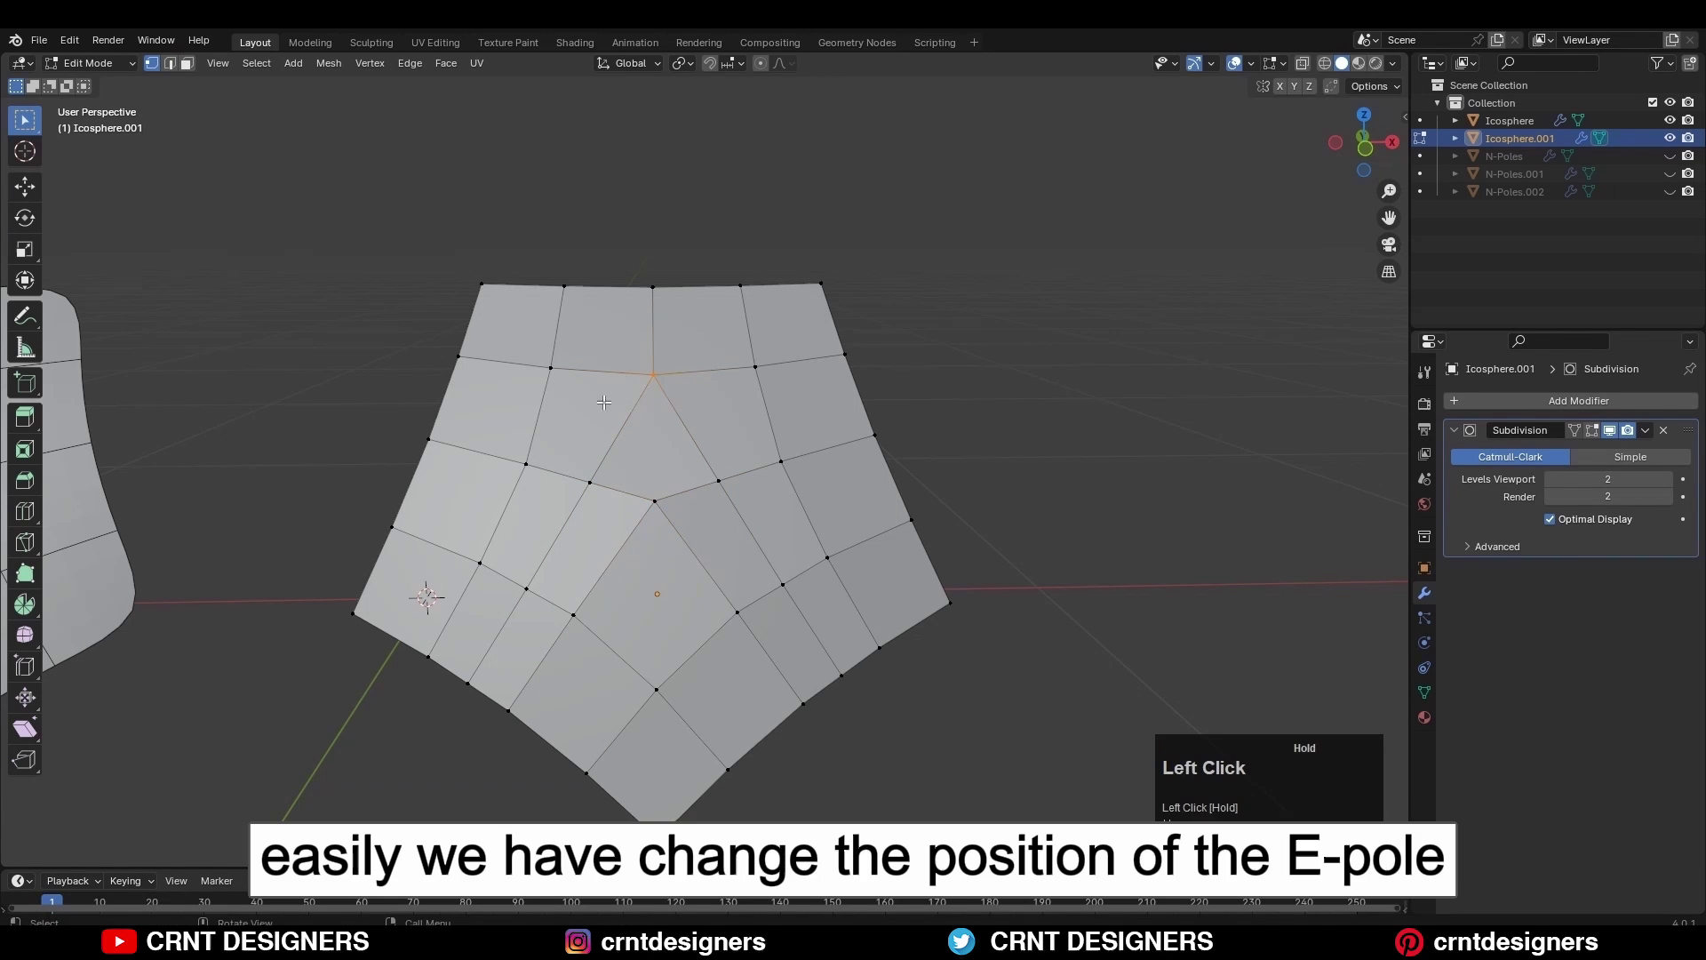
pyautogui.press('Tab')
pyautogui.scroll(-3, 1097, 394)
pyautogui.moveTo(1091, 399)
pyautogui.mouseDown(button='middle')
pyautogui.moveTo(1005, 407)
pyautogui.moveTo(1126, 416)
pyautogui.mouseUp(button='middle')
pyautogui.scroll(1, 394, 489)
pyautogui.click(394, 489)
pyautogui.press('Tab')
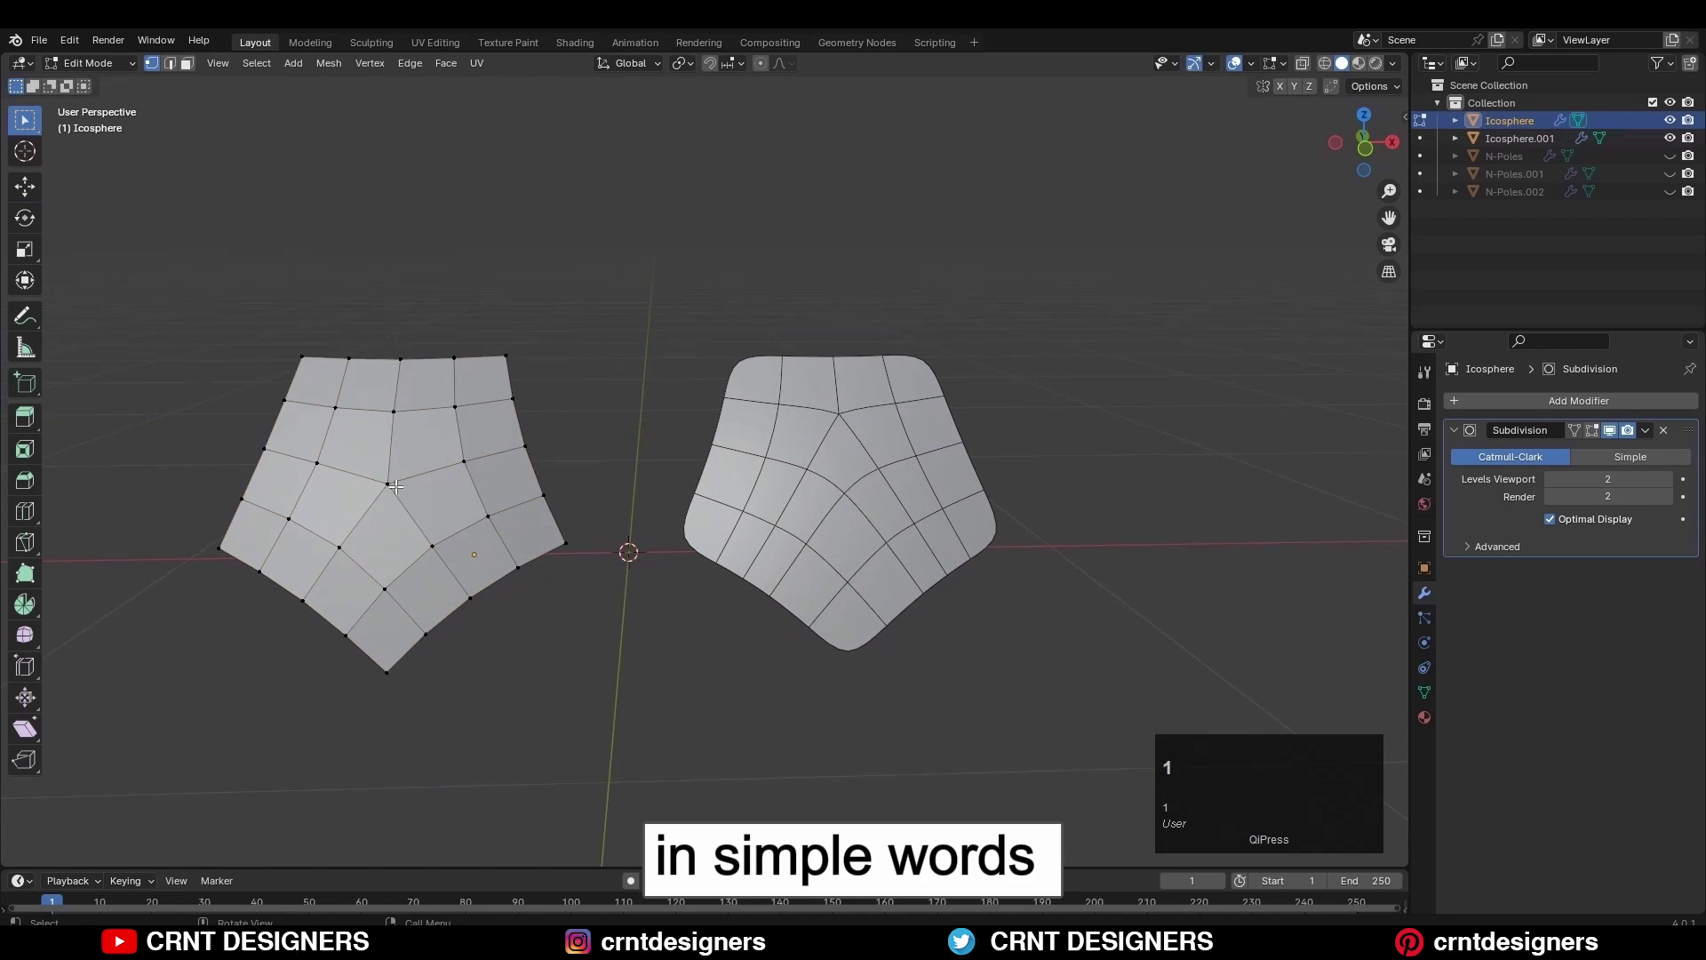
pyautogui.moveTo(368, 458); pyautogui.dragTo(408, 509)
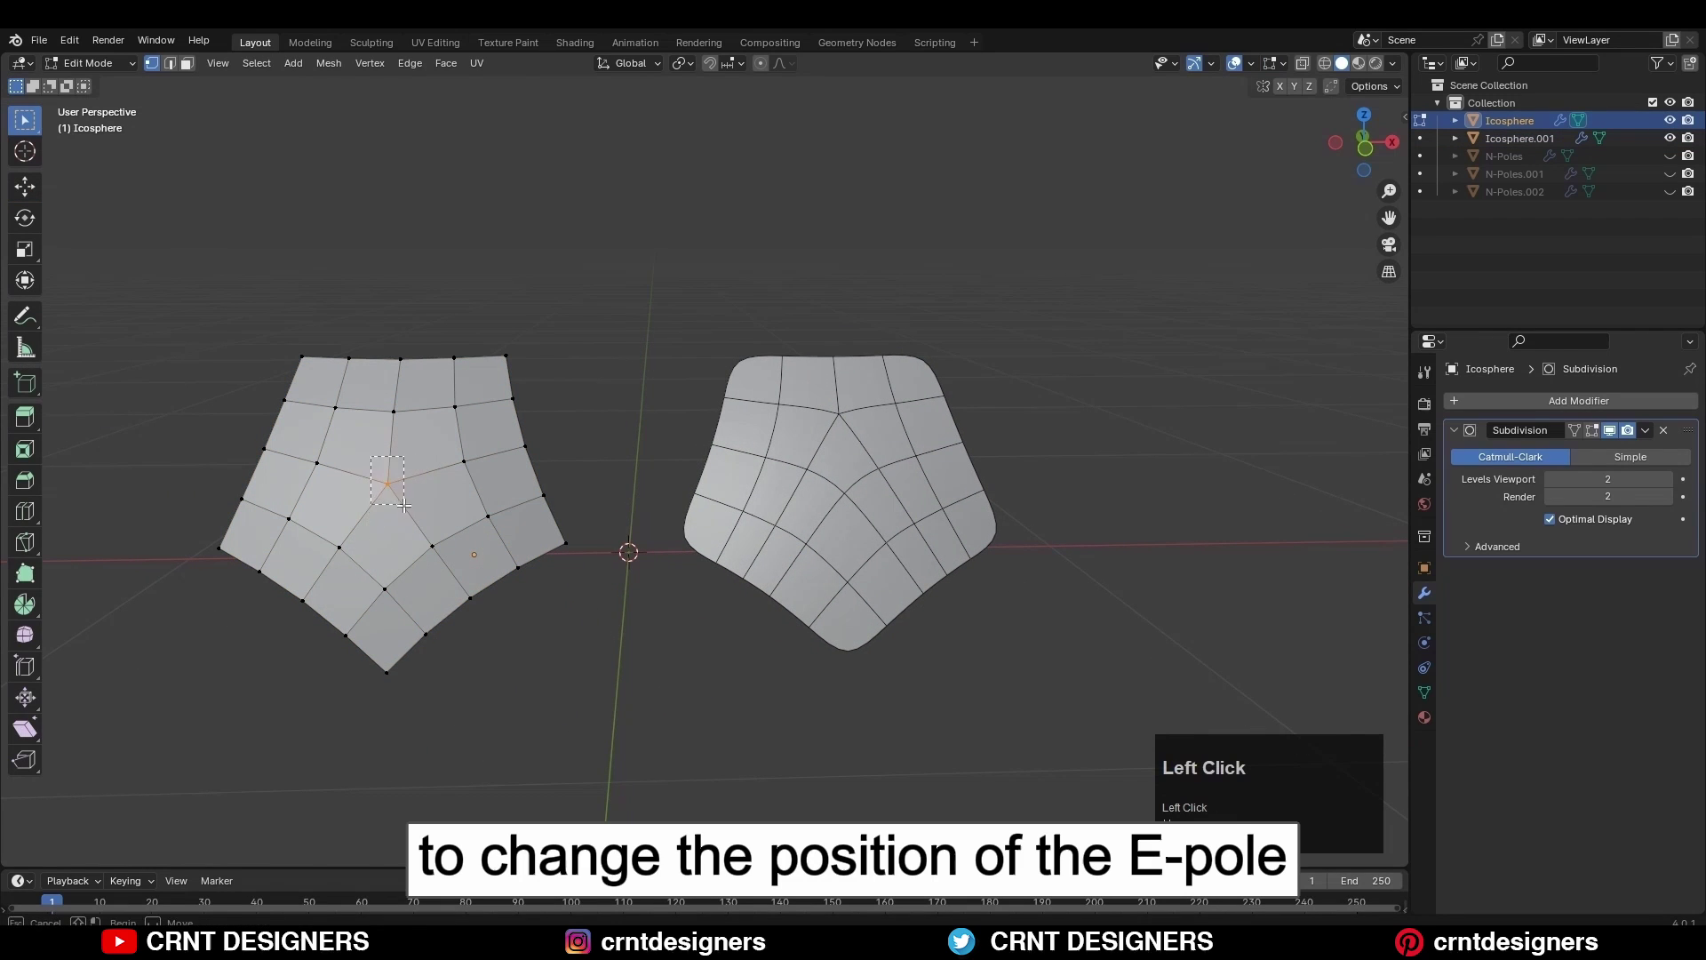
pyautogui.press('Tab')
pyautogui.click(893, 429)
pyautogui.press('Tab')
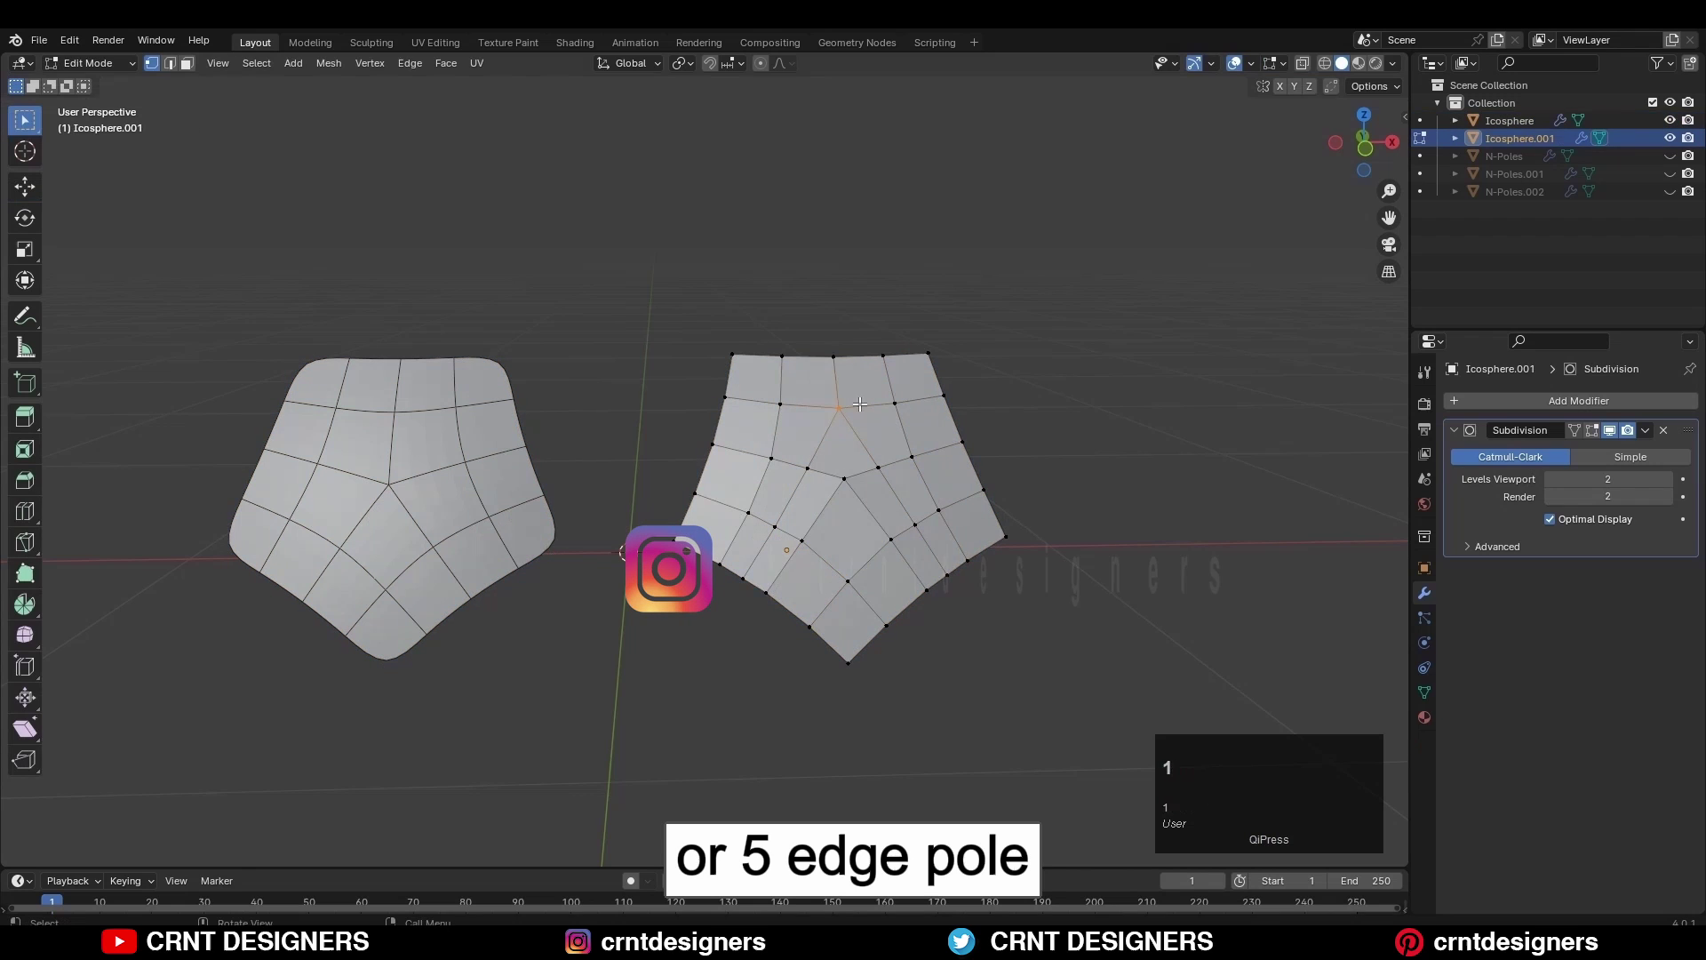
pyautogui.click(837, 413)
pyautogui.moveTo(816, 414); pyautogui.dragTo(816, 415)
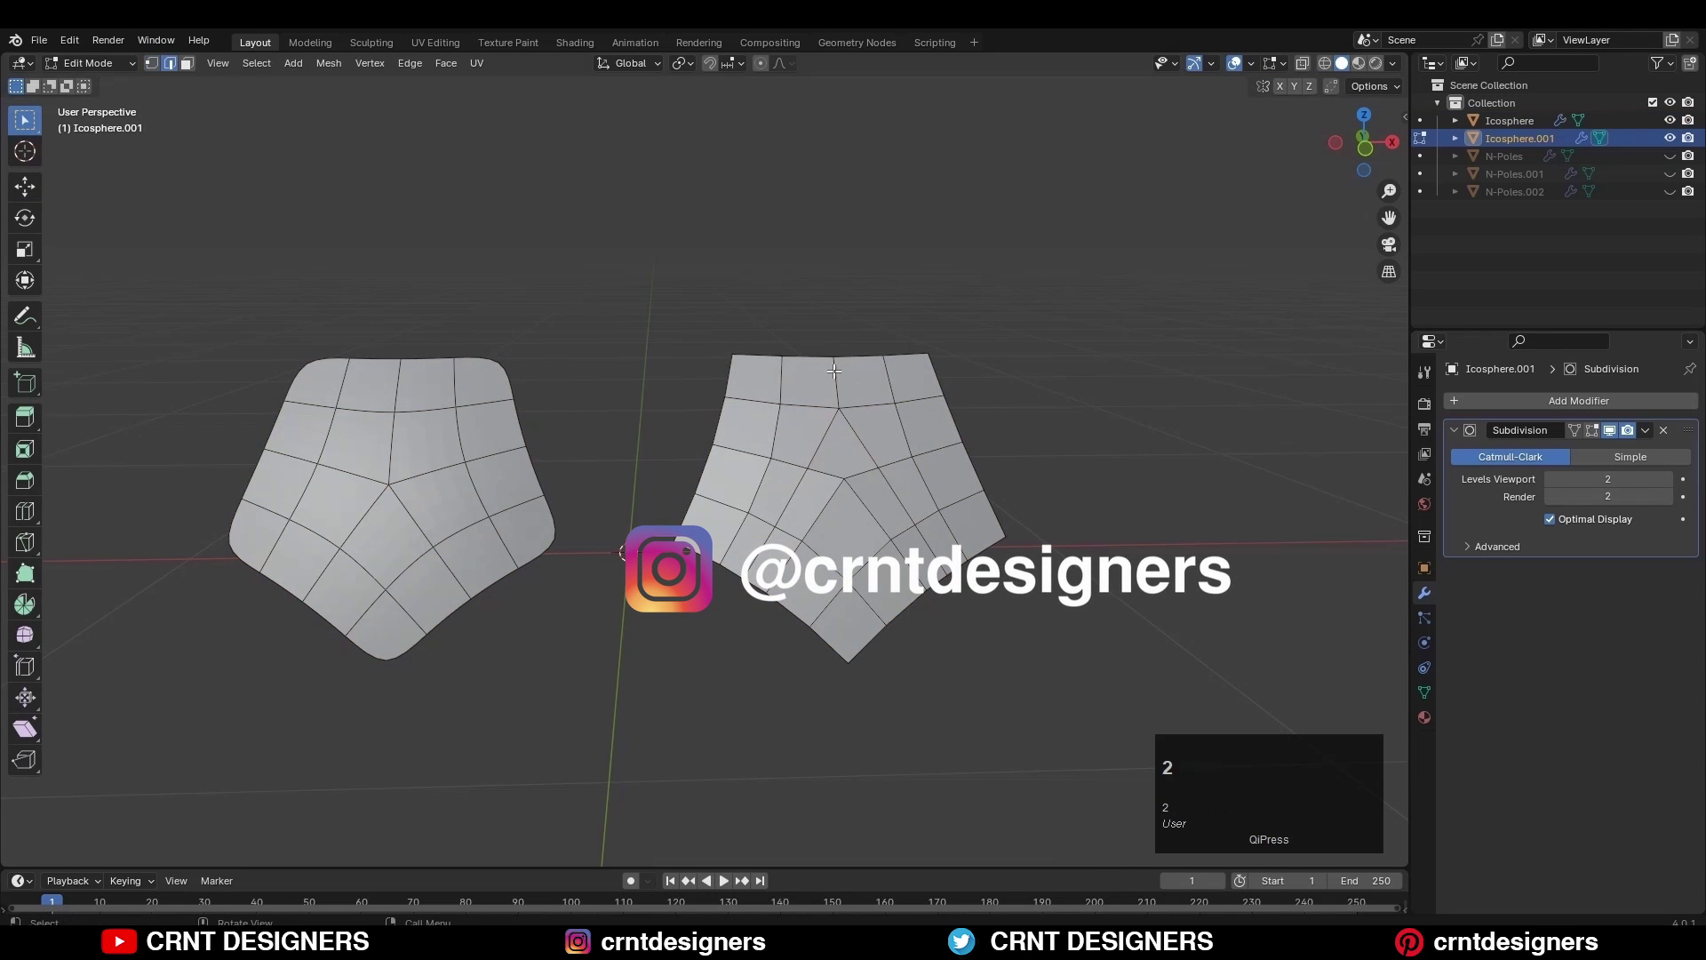
pyautogui.keyDown('shift'); pyautogui.click(836, 418); pyautogui.keyUp('shift')
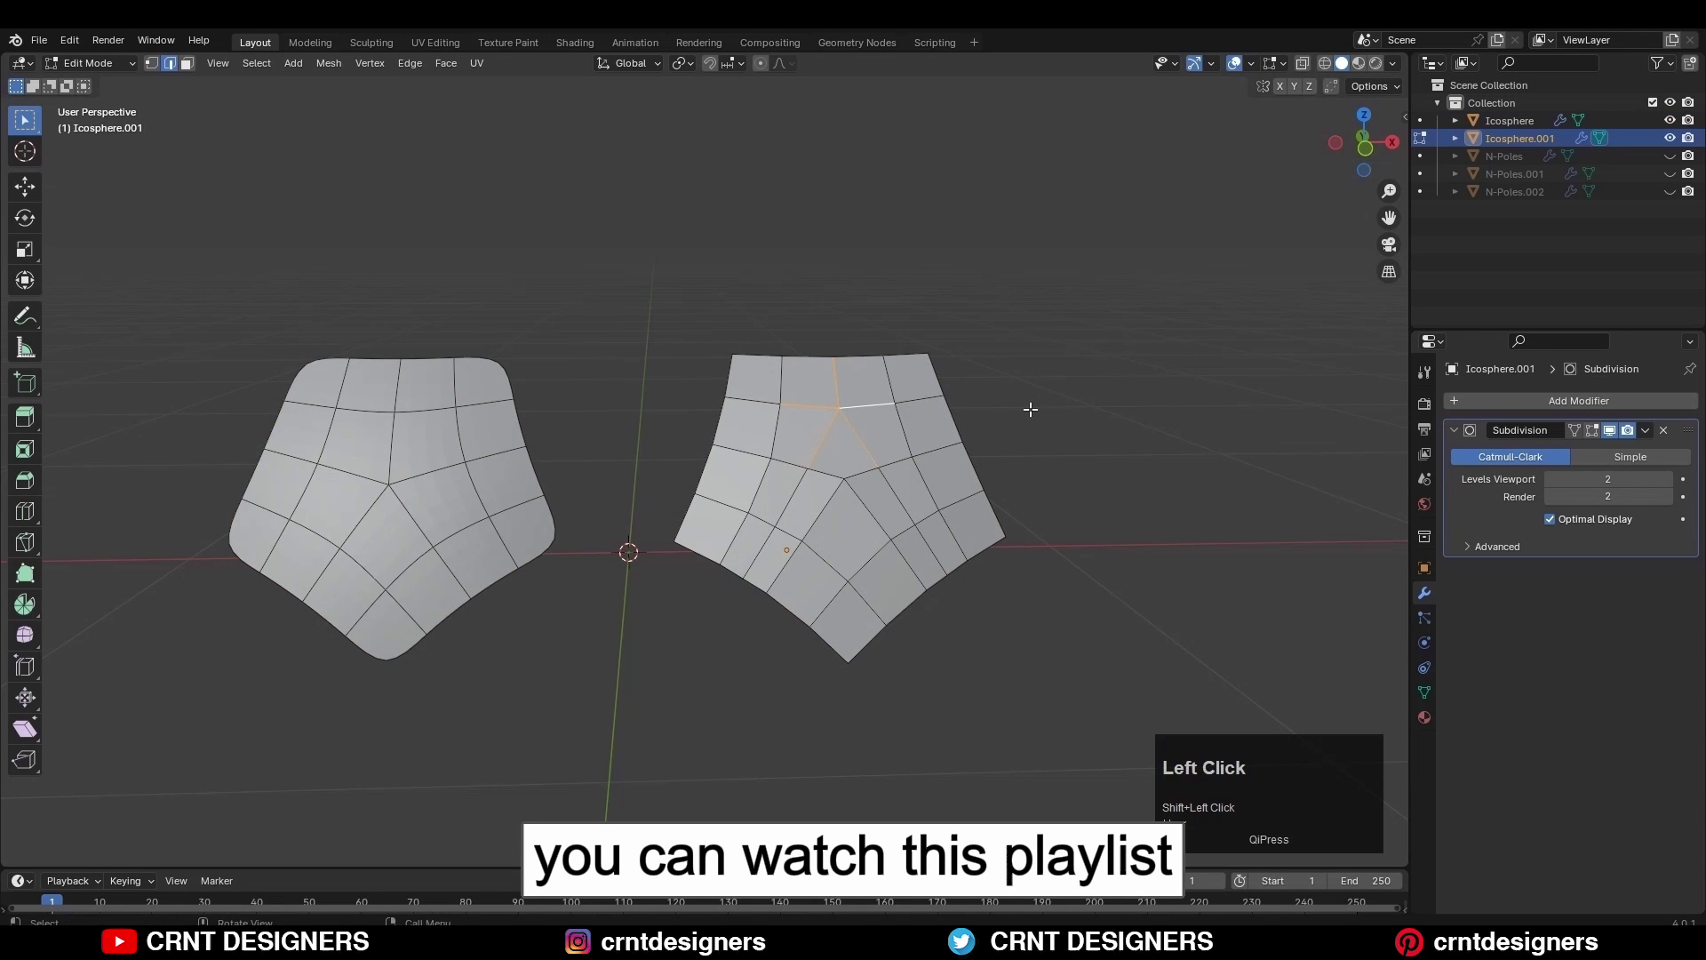
pyautogui.scroll(2, 1036, 413)
pyautogui.moveTo(1036, 415); pyautogui.dragTo(886, 437, button='middle')
pyautogui.press('Tab')
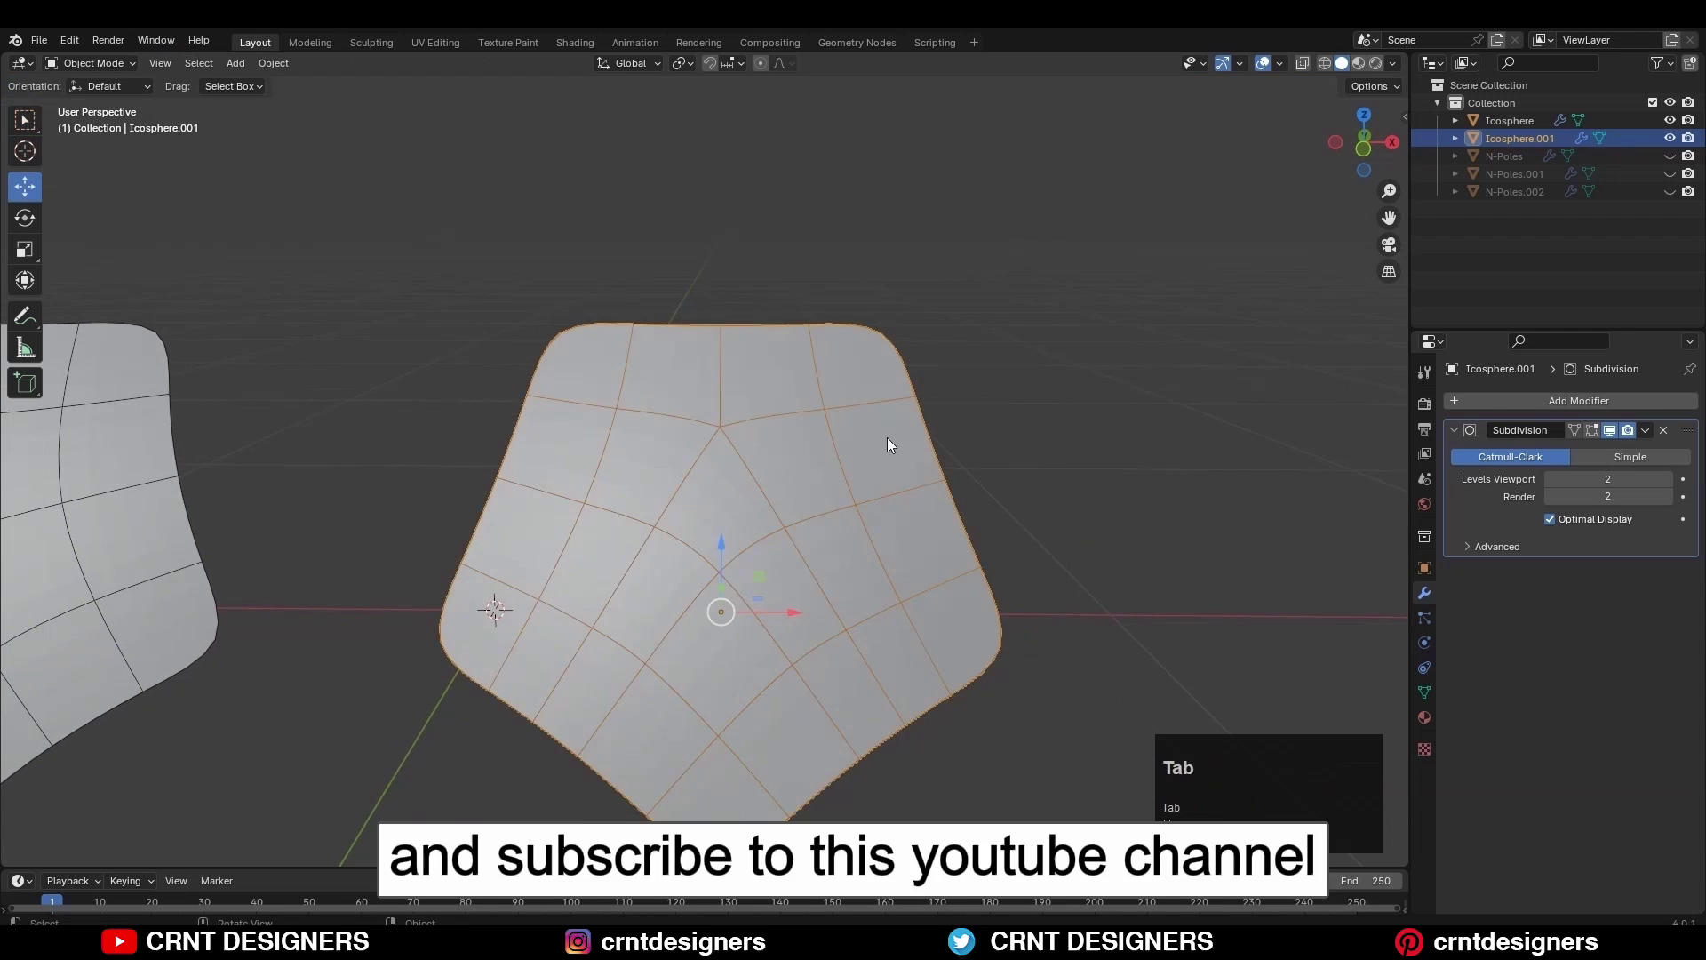